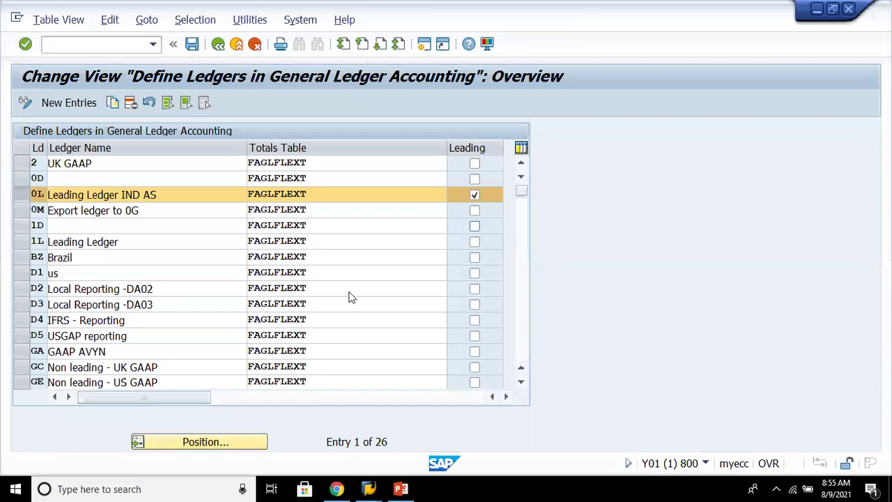
Position the general ledger definitions list on ledger NL
click(217, 48)
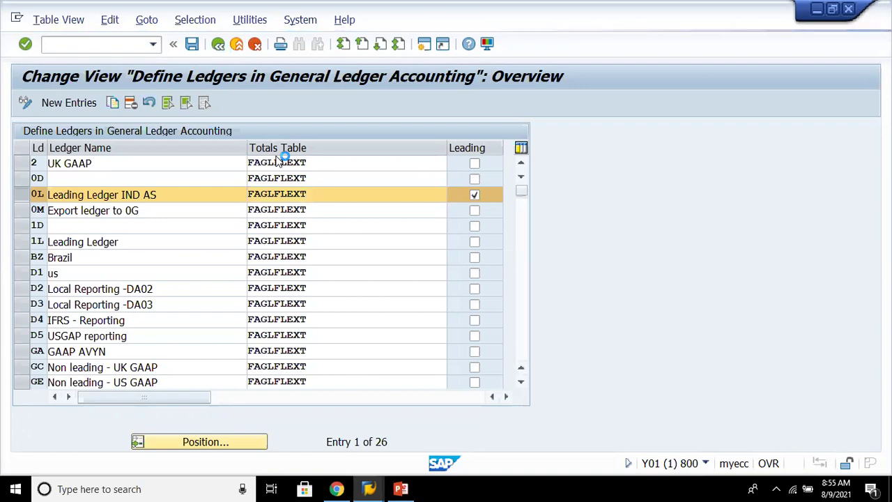
key(F3)
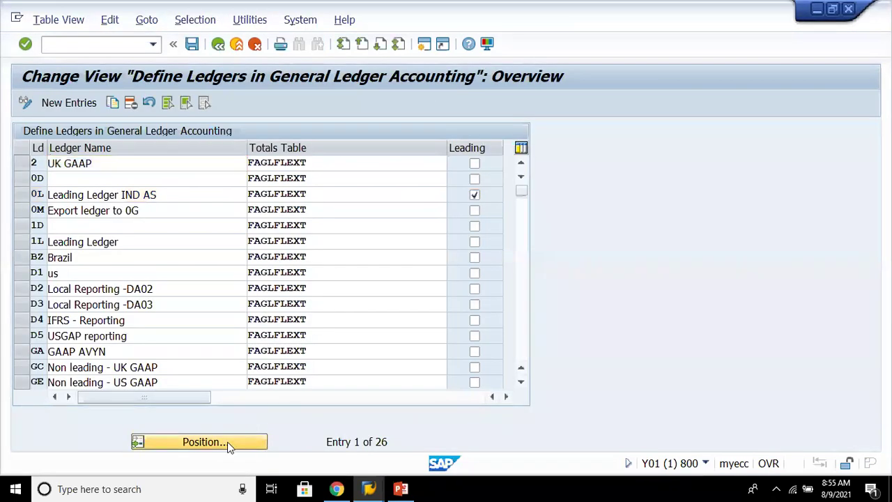
click(202, 442)
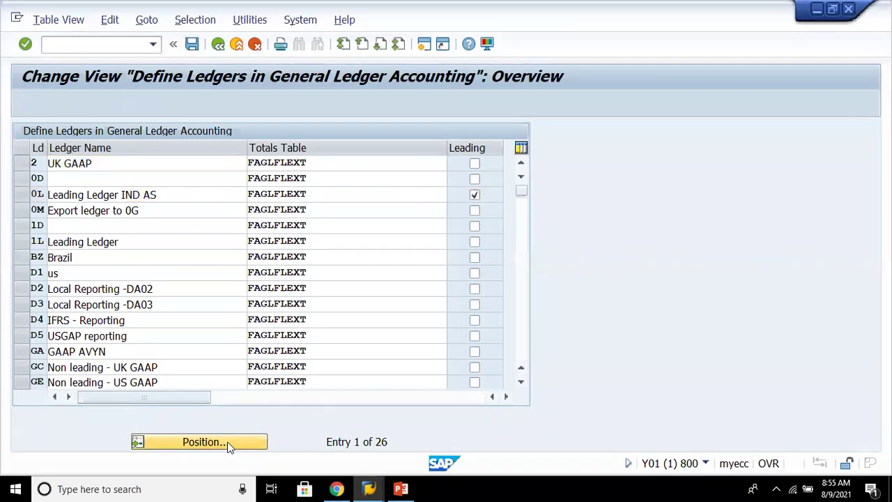
text(0L)
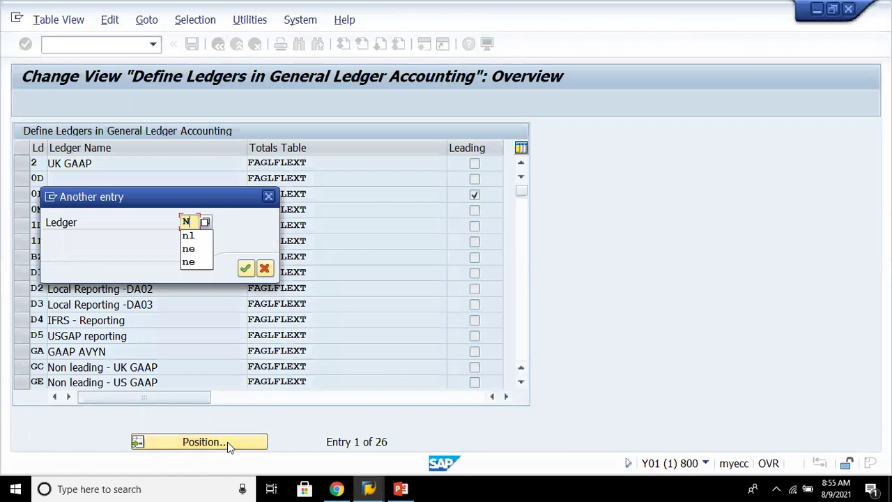
key(Return)
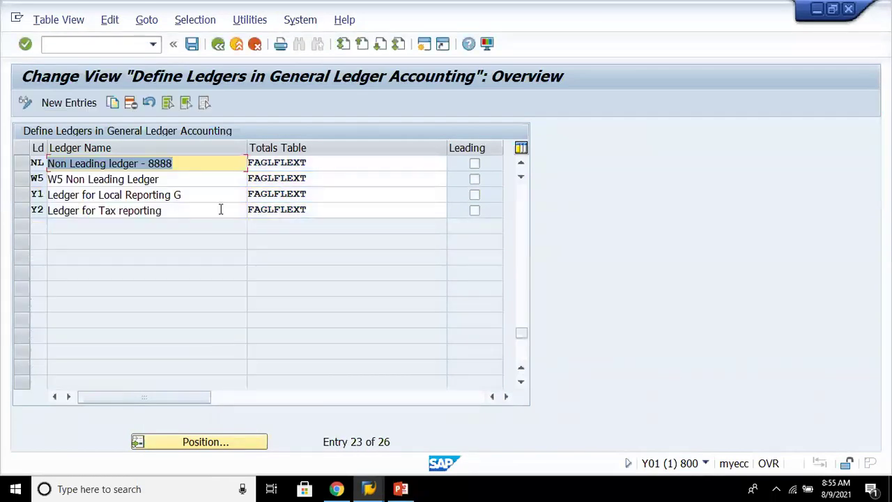
Rename ledger NL as "Non Leading ledger - US GAAP"
click(209, 163)
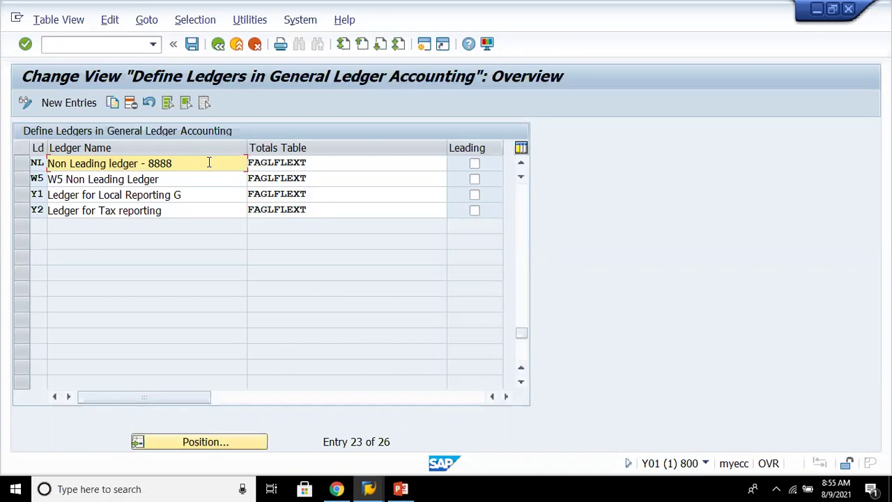
key(BackSpace)
key(BackSpace)
key(BackSpace)
key(BackSpace)
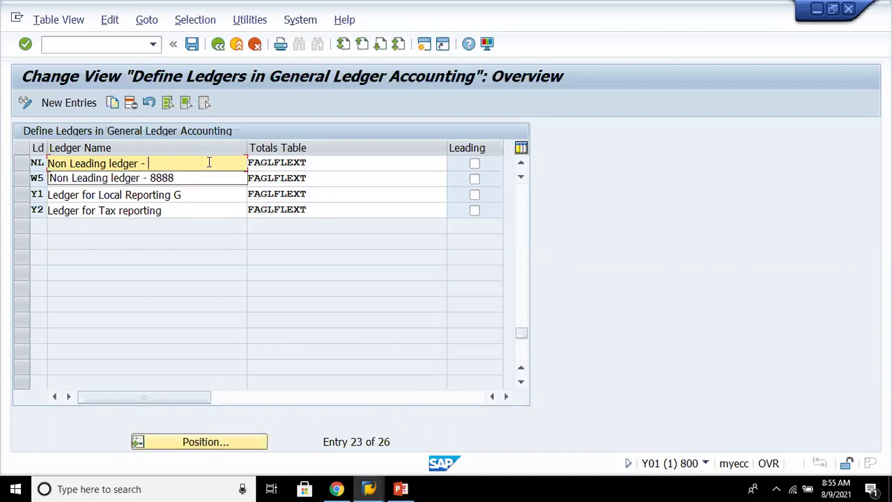
text(US GAAP )
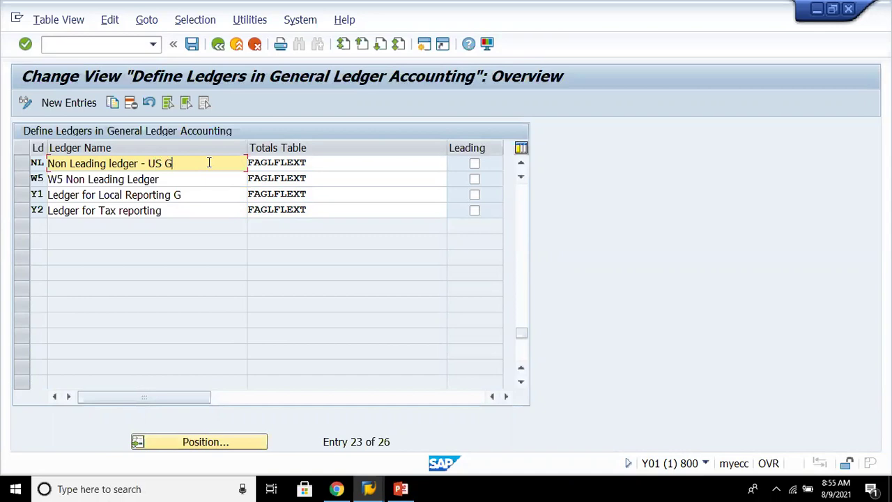
text(-)
key(BackSpace)
key(BackSpace)
Save the ledger change to the "Brand New company" customizing request and return to the IMG structure
key(Return)
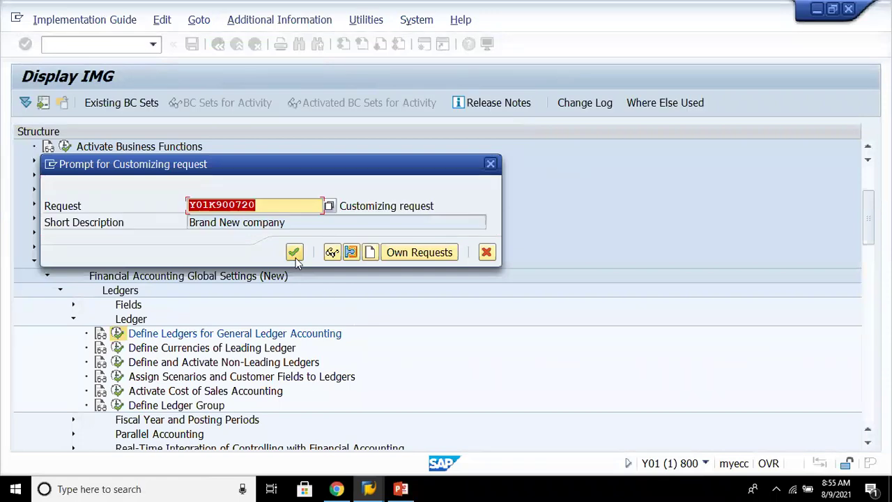
click(296, 258)
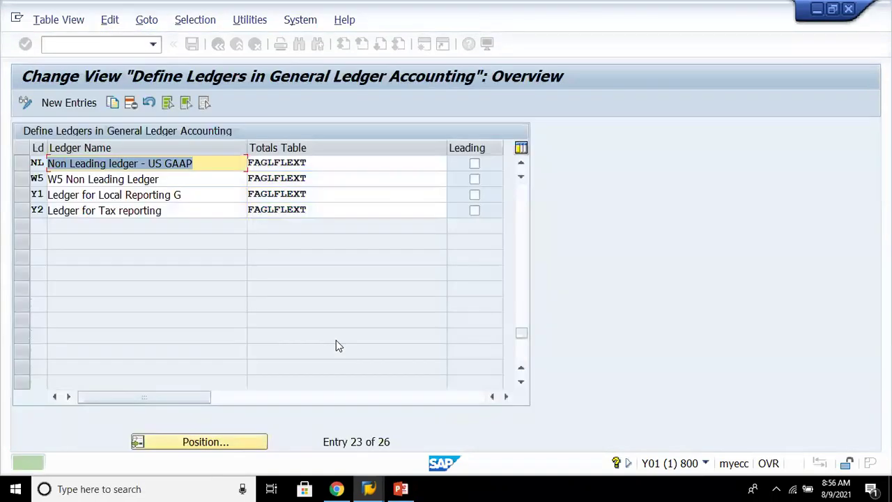
click(218, 44)
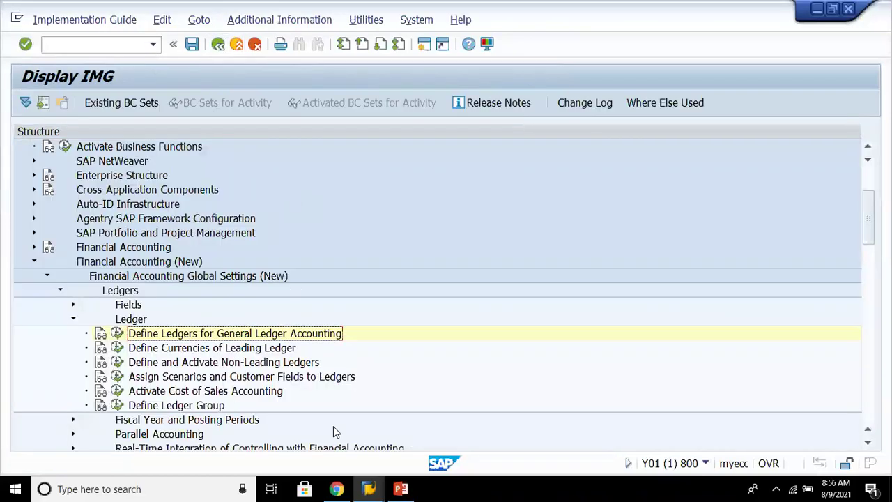
Look through the activities under the Ledger node of the Ledgers settings
key(Left)
key(Left)
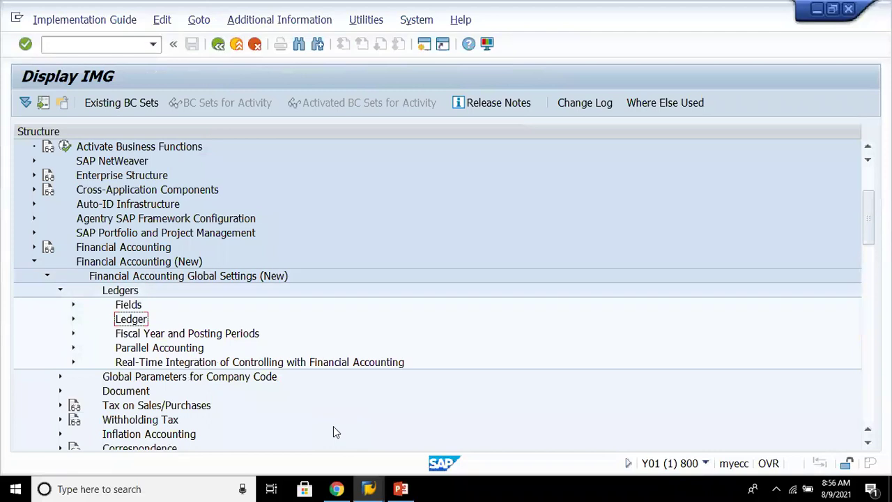
key(Right)
key(Down)
key(Down)
key(Down)
key(Down)
key(Down)
key(Up)
key(Up)
key(Up)
key(Up)
key(Up)
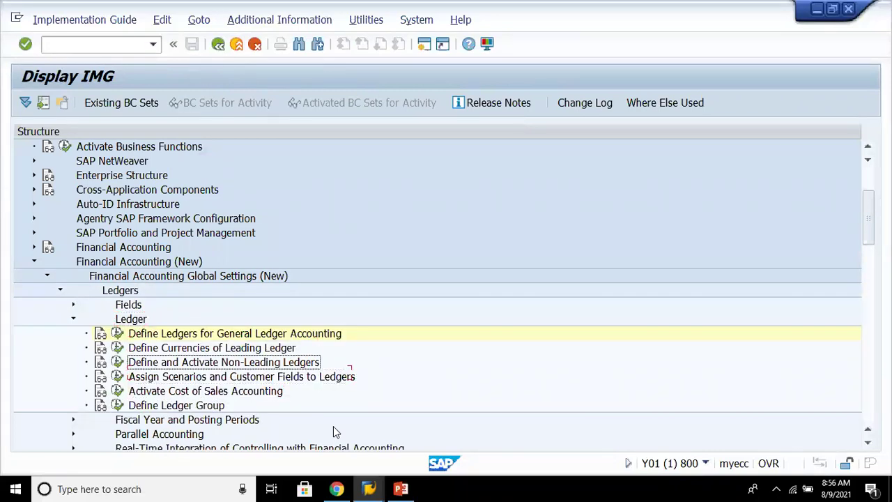
Collapse the Ledger node, expand Parallel Accounting and go to Define Accounting Principles
key(Left)
key(Down)
key(Down)
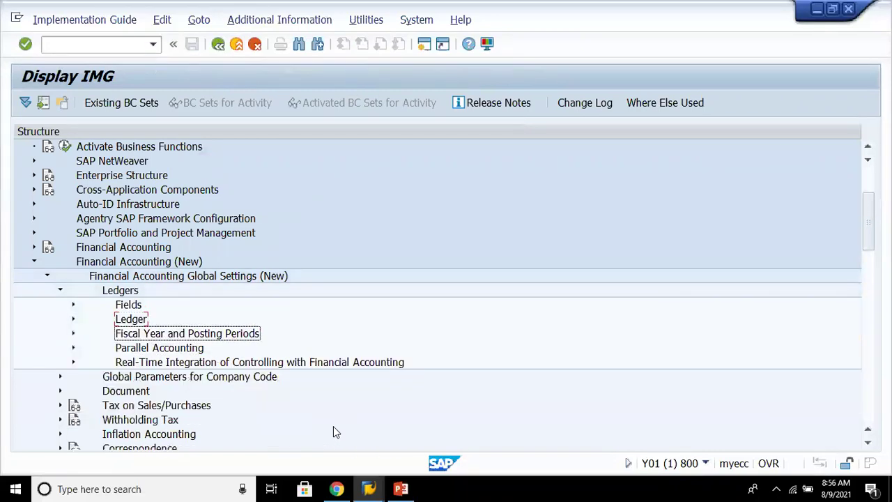
key(Right)
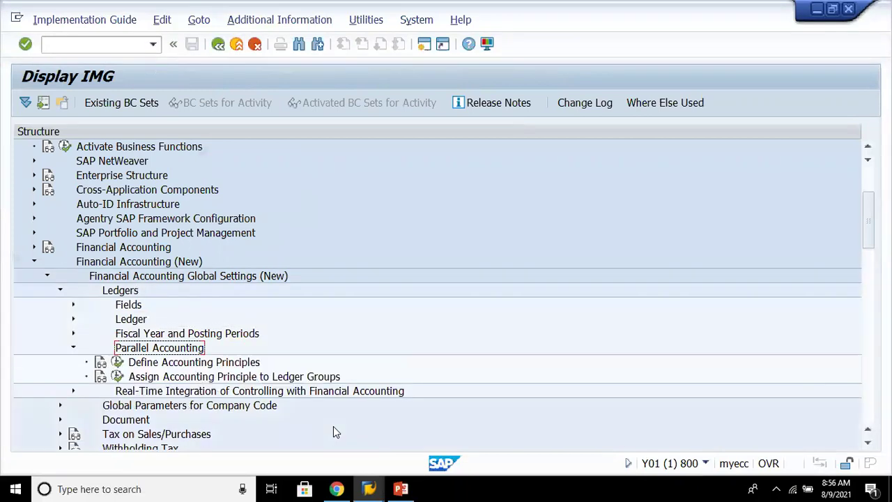
key(Down)
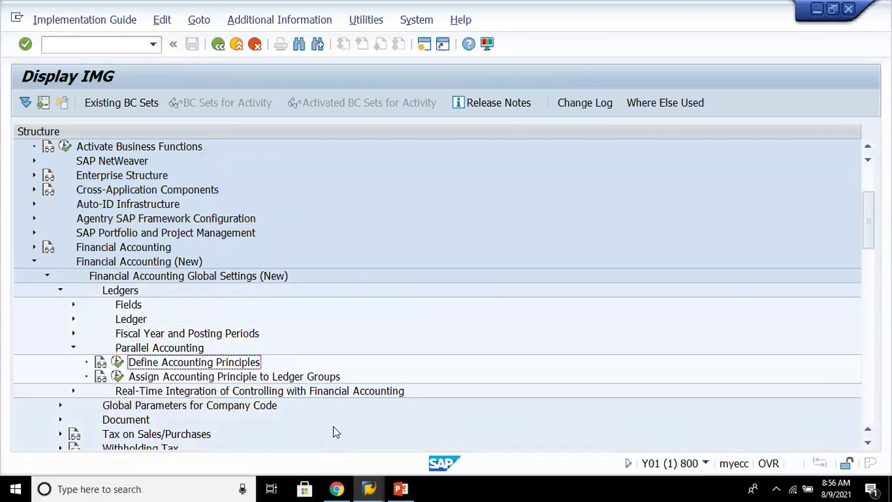
Read the documentation of the Define Accounting Principles activity and close it
click(101, 362)
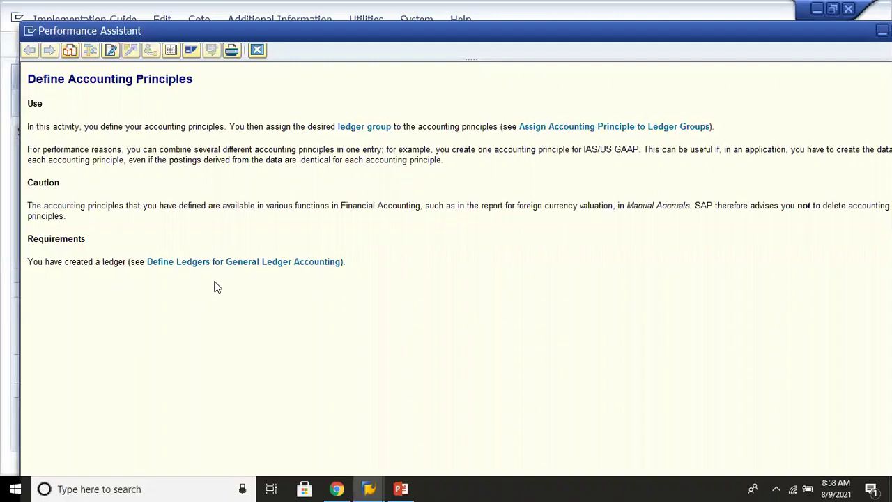
click(259, 48)
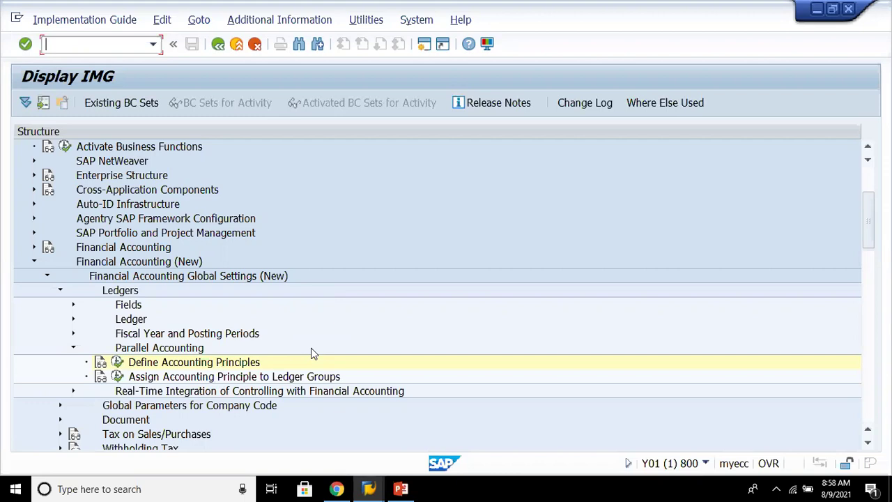
In Define Accounting Principles, add a new entry NL with the description "US GAAP - 8888"
click(117, 361)
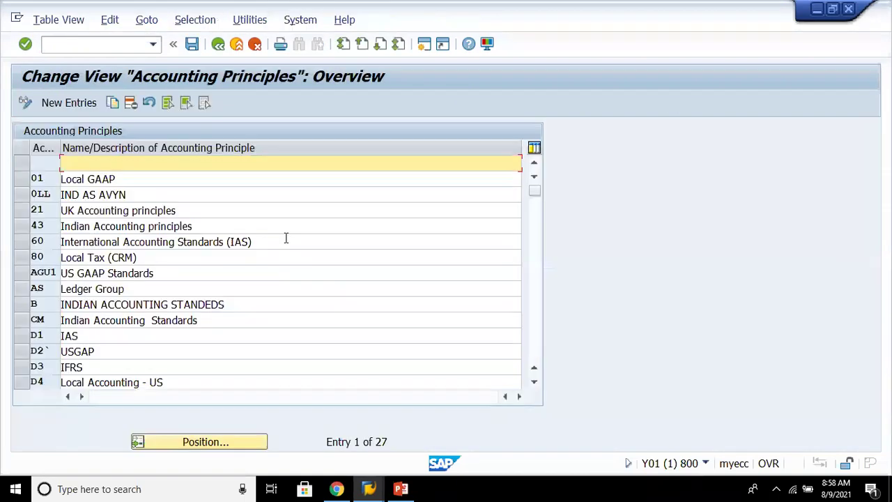
click(68, 103)
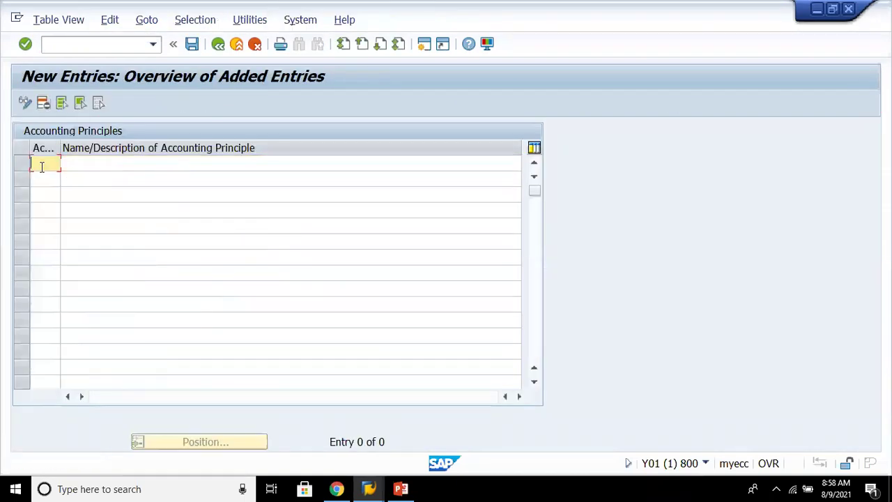
text(NL)
key(Tab)
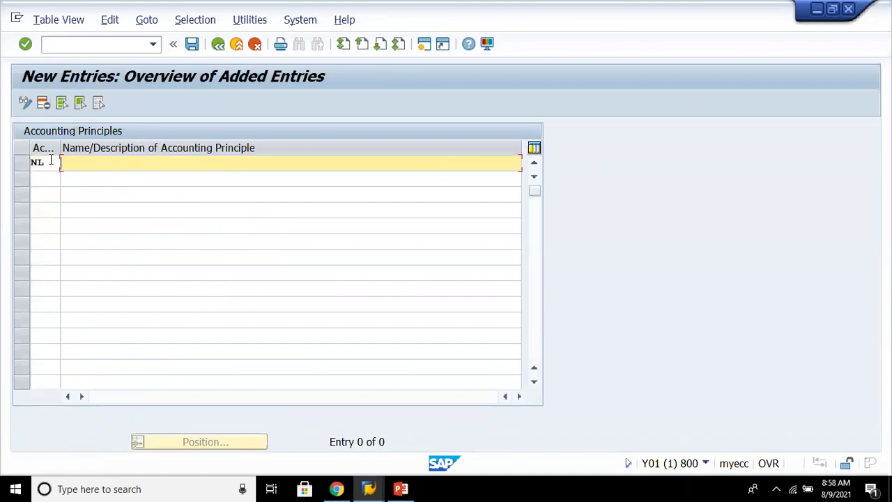
text(A)
key(BackSpace)
key(BackSpace)
key(BackSpace)
text(US GAAP - 8888)
key(Return)
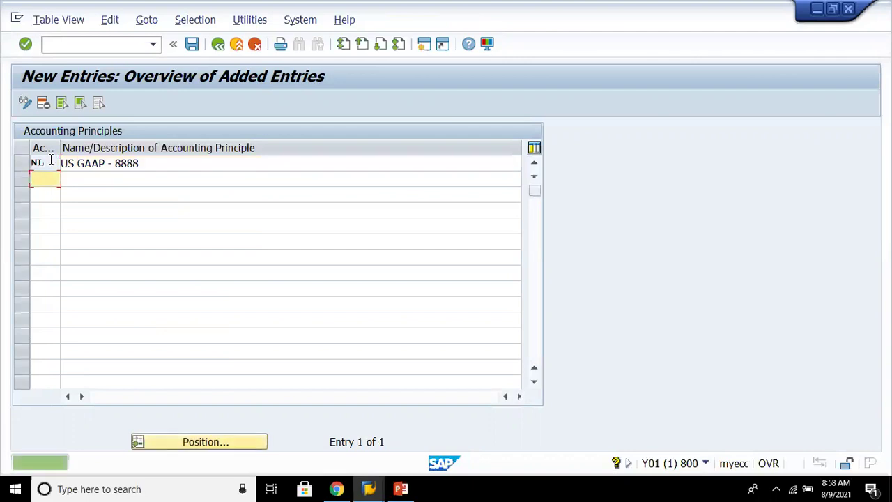
Save the new accounting principle to the proposed customizing request and return to the IMG structure
key(ctrl+s)
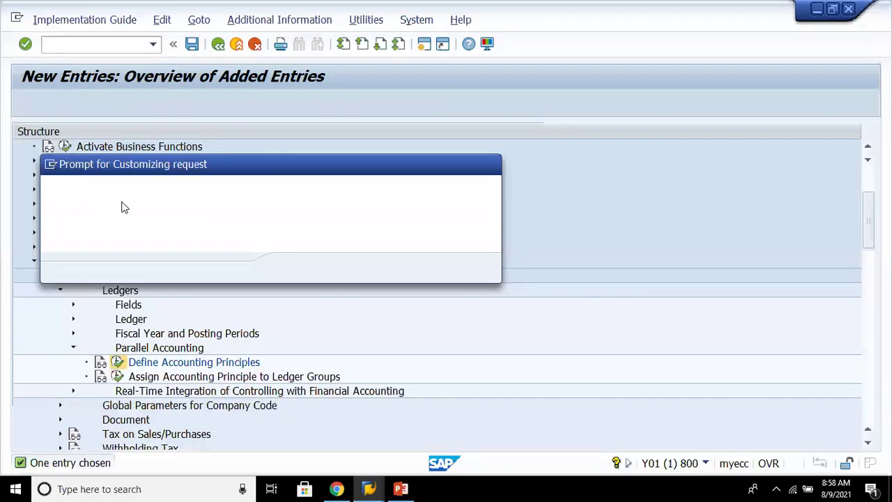
key(Return)
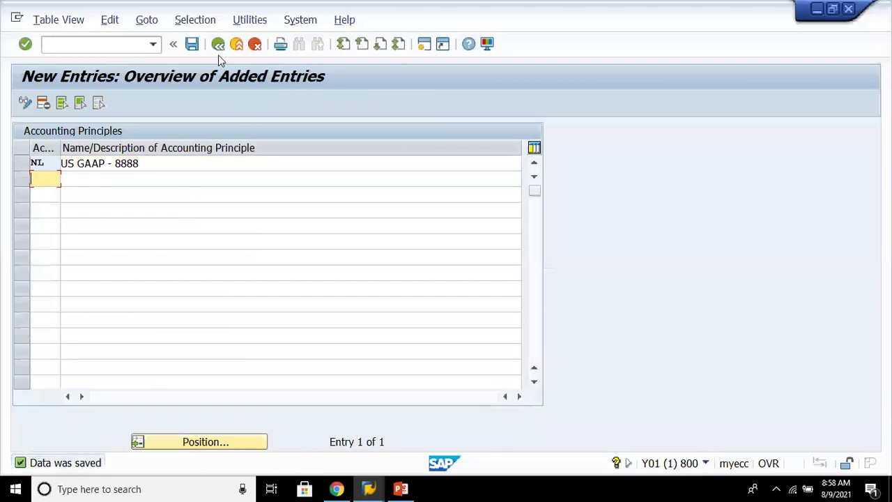
click(218, 44)
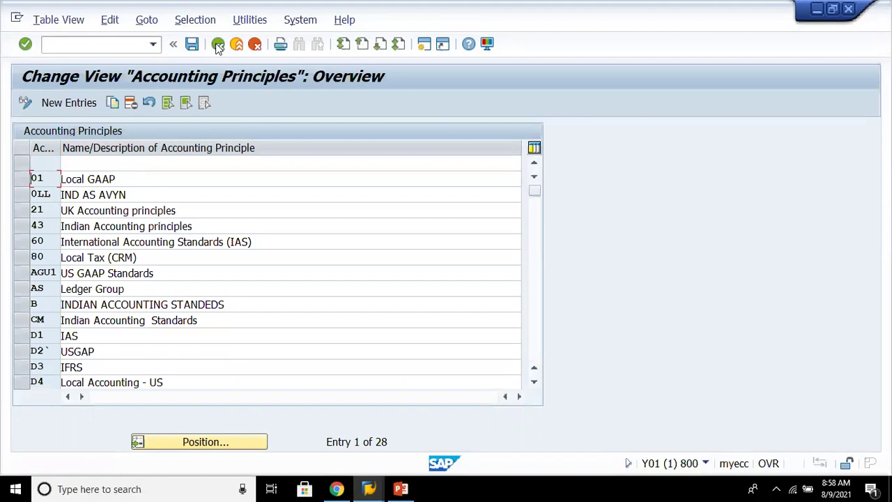
click(219, 44)
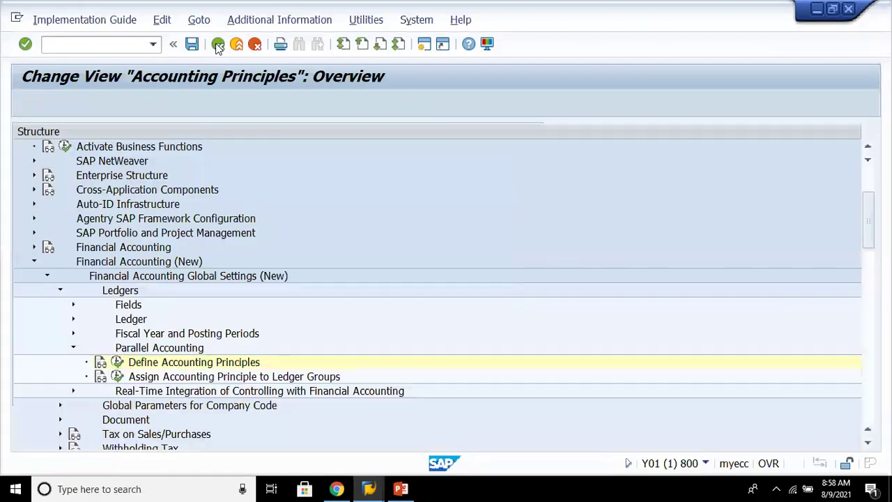
Open Assign Accounting Principle to Ledger Groups and position the list on 0L to check its target ledger group
click(238, 379)
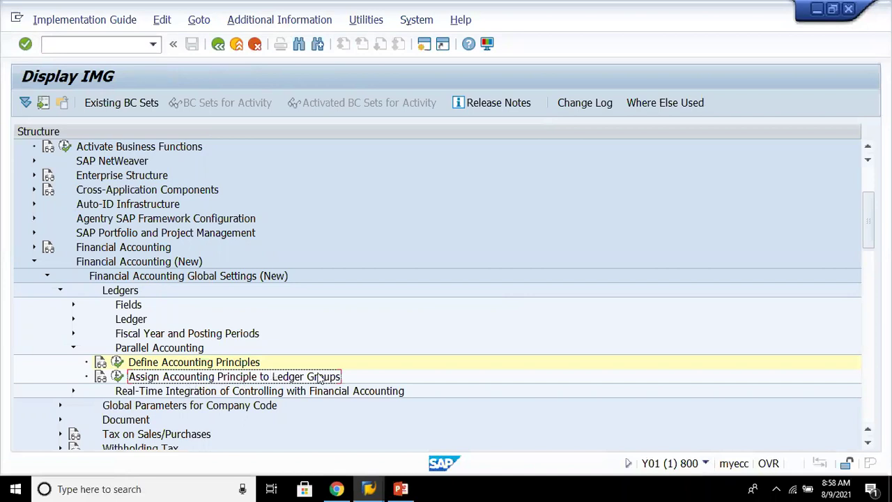
click(118, 377)
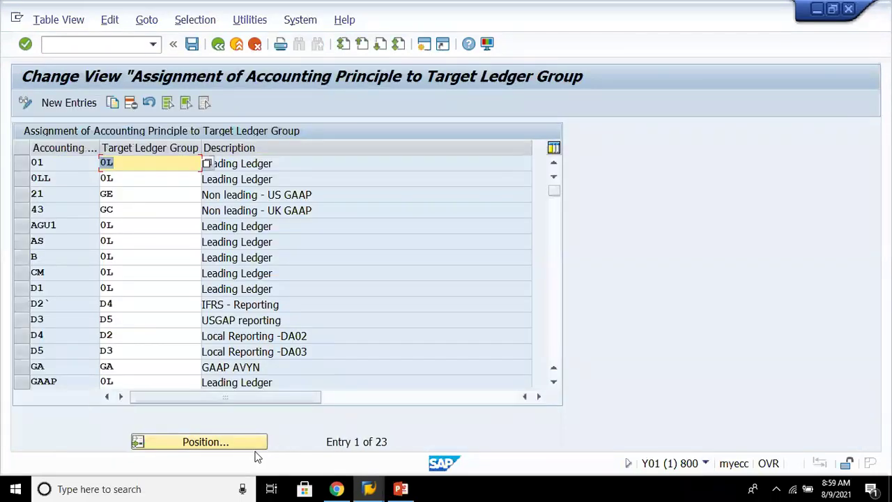
click(254, 447)
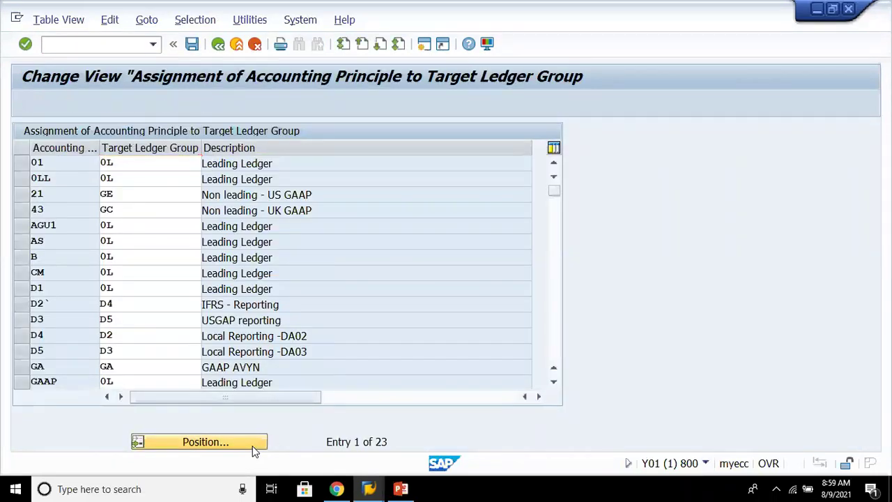
text(0L)
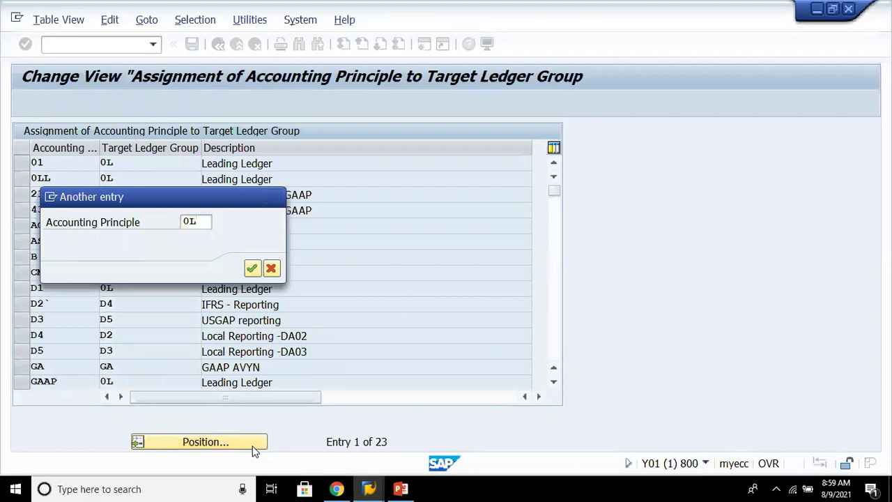
key(Return)
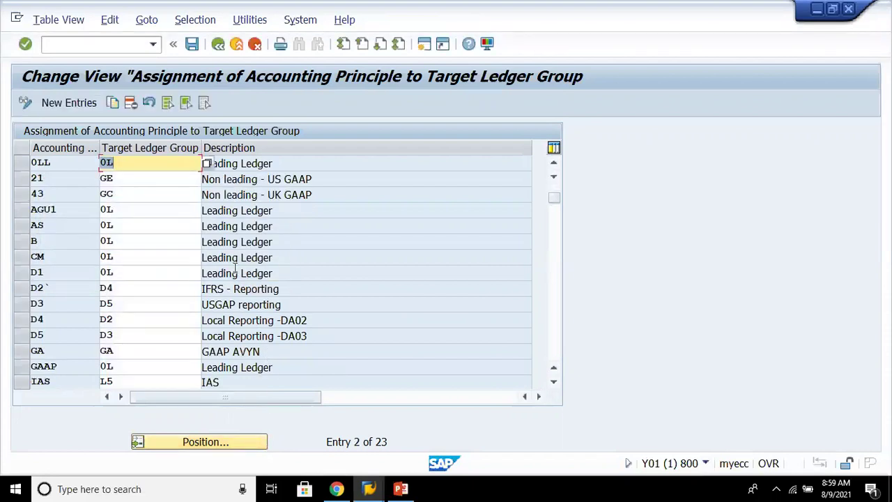
click(177, 170)
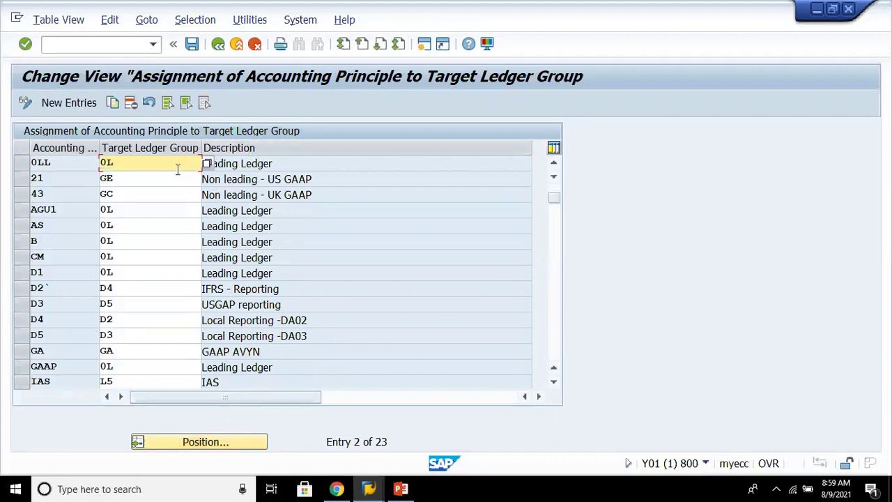
click(293, 160)
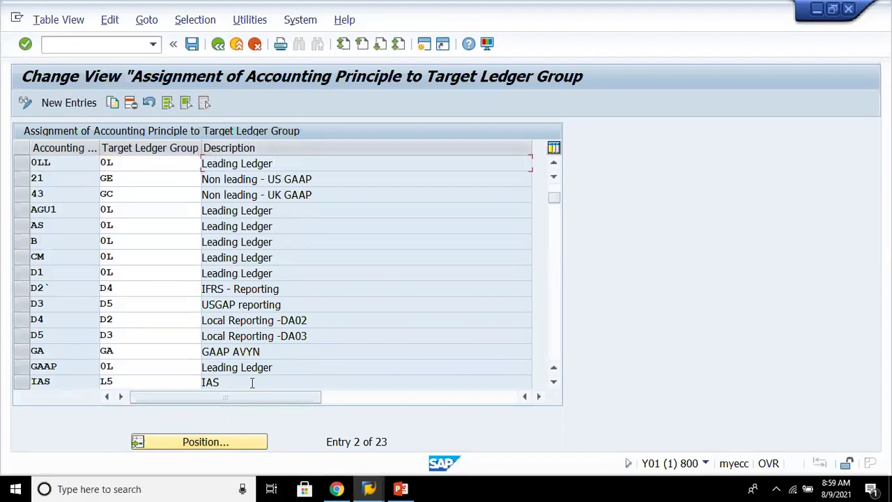
Add a new entry assigning accounting principle NL (US GAAP - 8888) to target ledger group NL
click(74, 104)
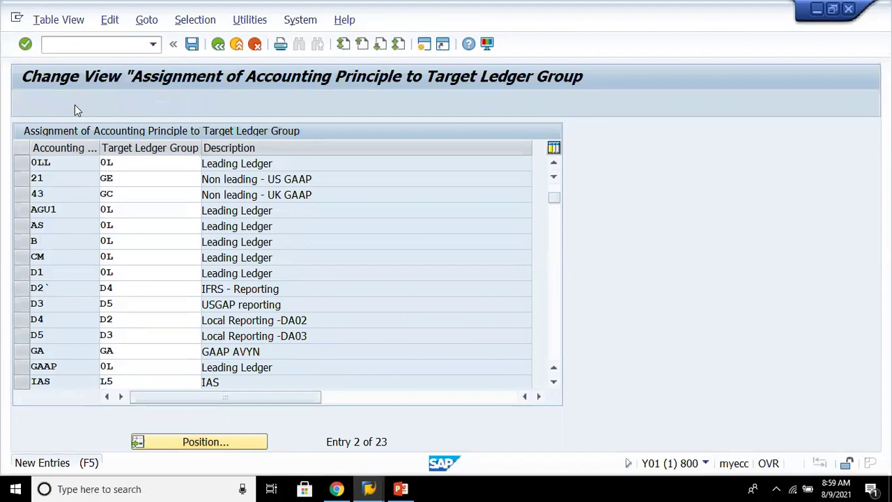
click(105, 162)
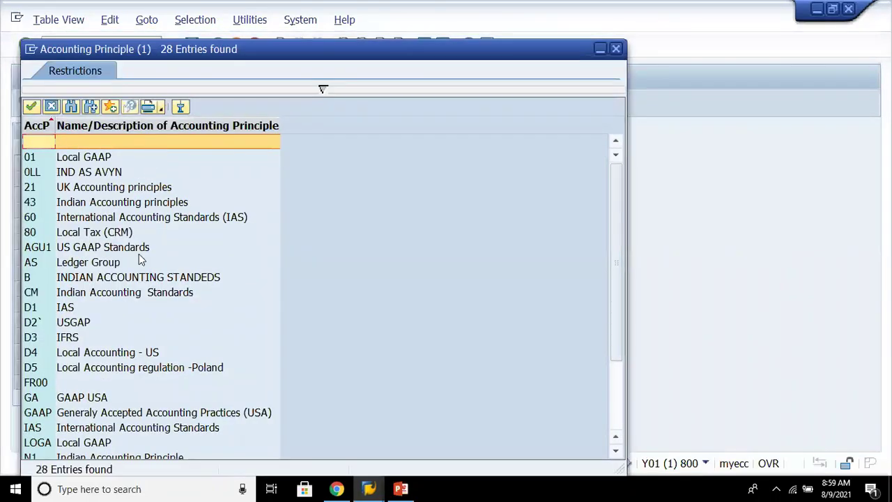
click(616, 389)
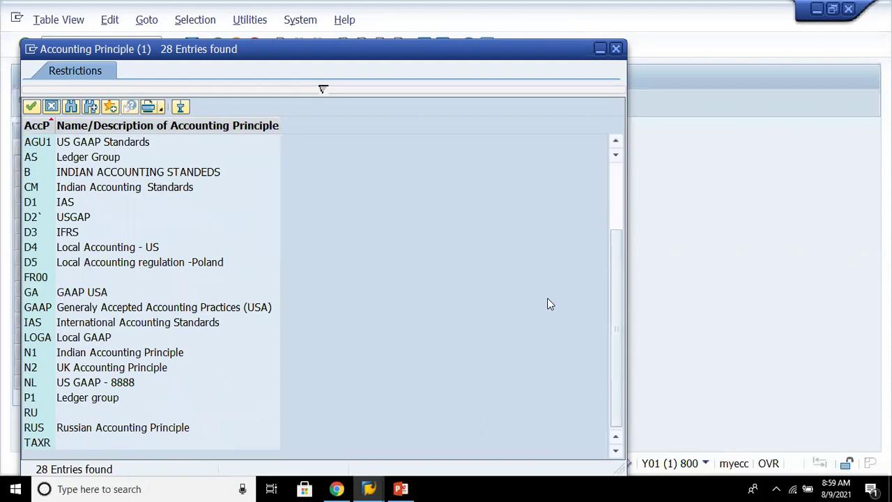
click(77, 382)
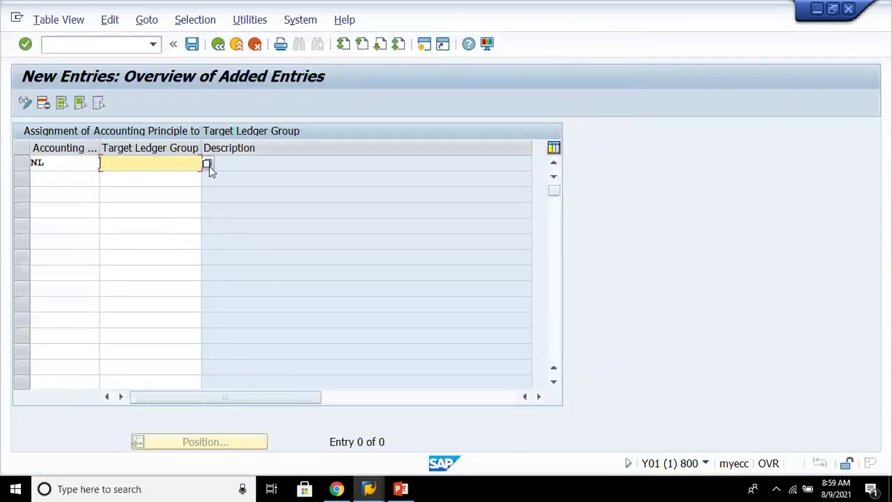
click(209, 166)
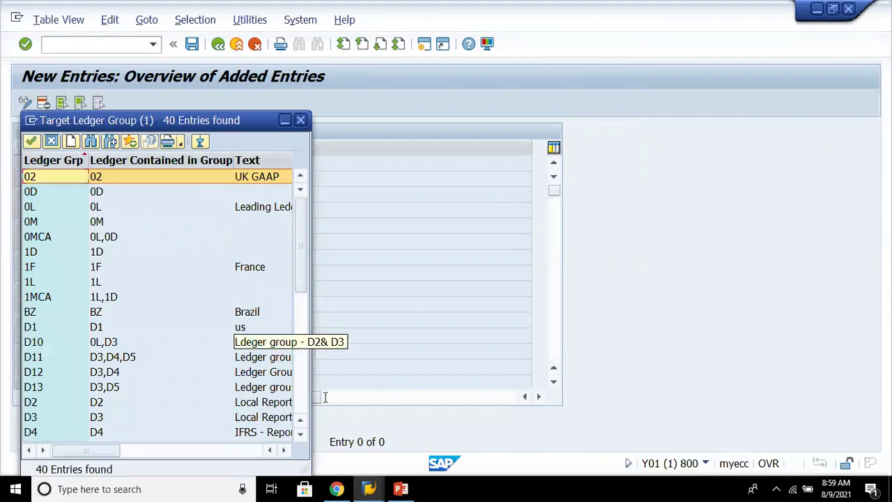
click(302, 411)
click(302, 411)
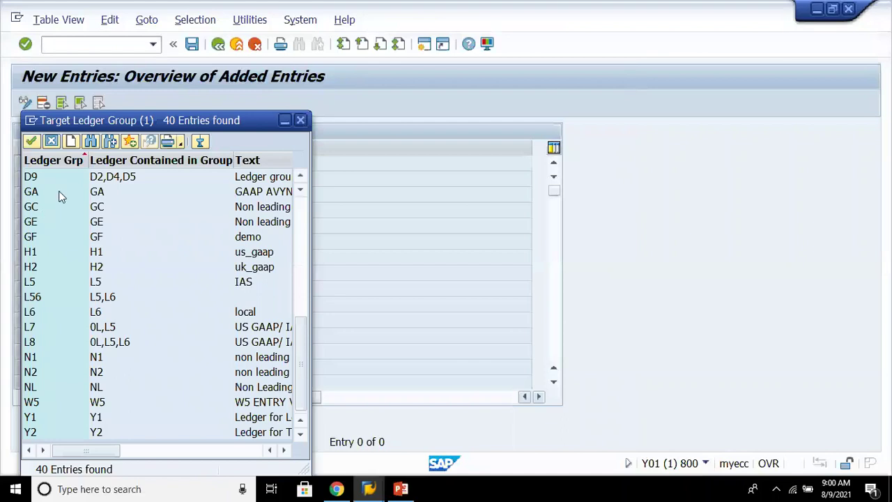
double_click(95, 387)
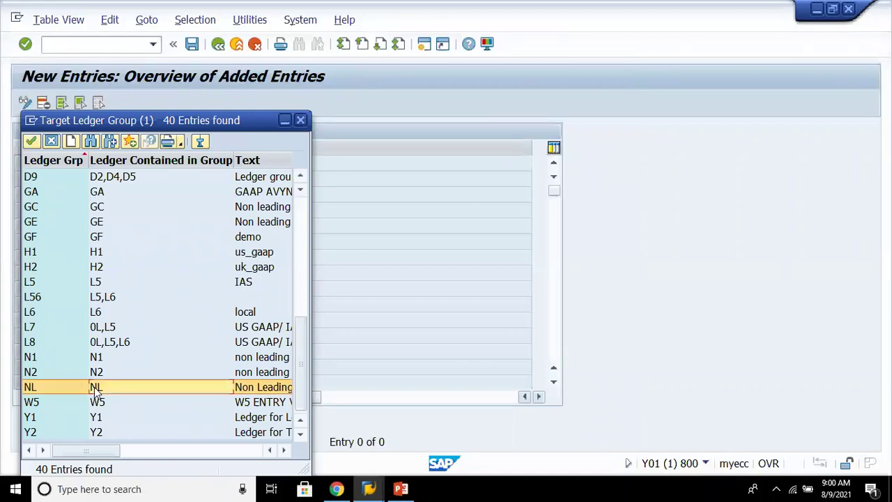
key(Return)
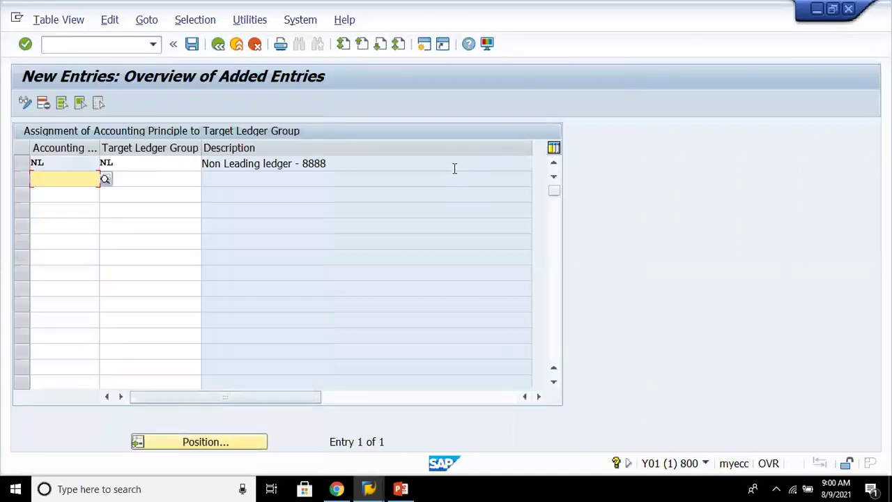
Save the new ledger group assignment and return to the IMG structure
click(192, 45)
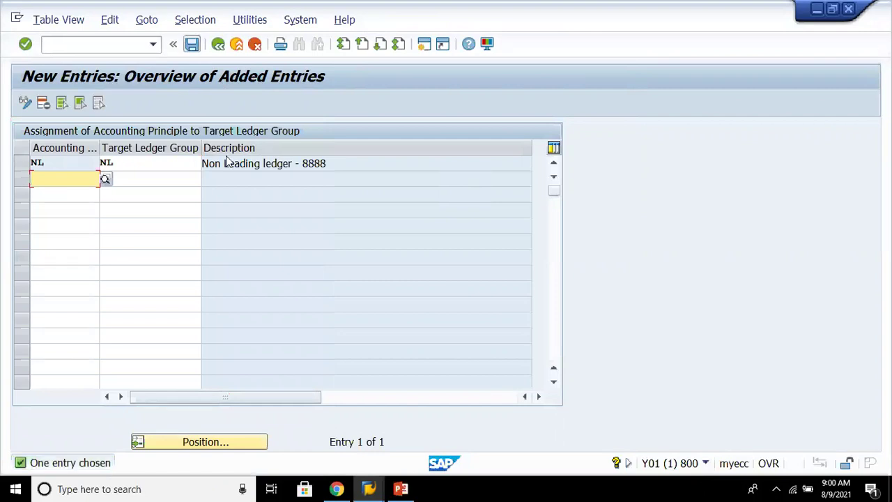
click(294, 269)
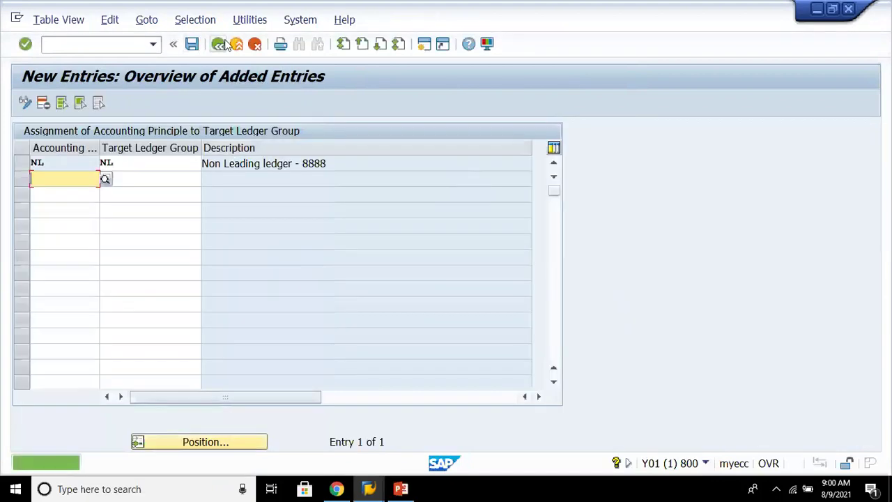
click(226, 44)
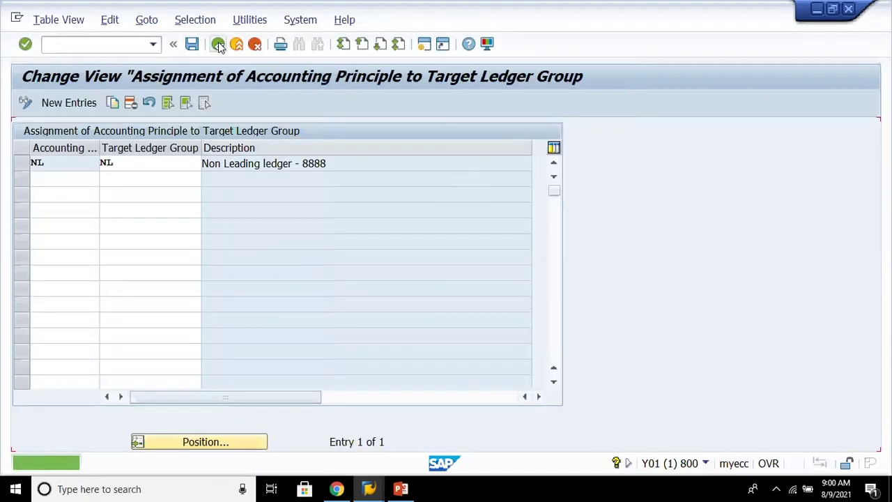
click(218, 44)
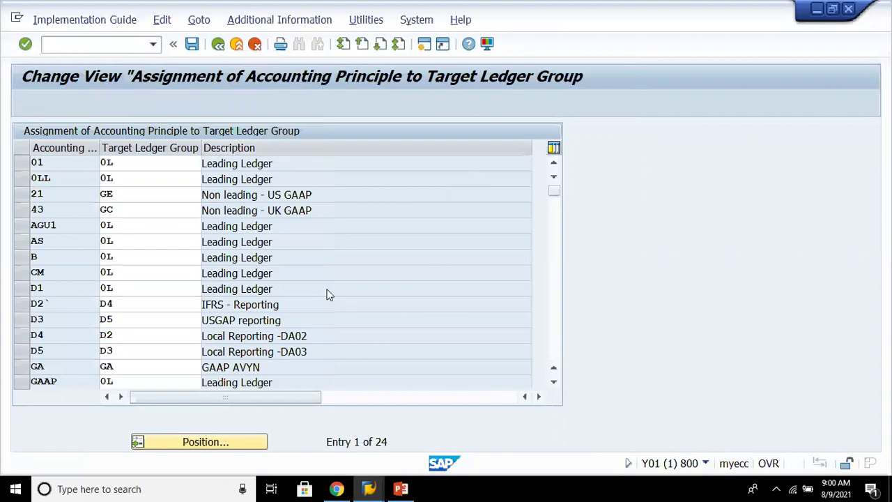
Collapse Parallel Accounting and view the activities under Real-Time Integration of Controlling with Financial Accounting
key(Up)
key(Up)
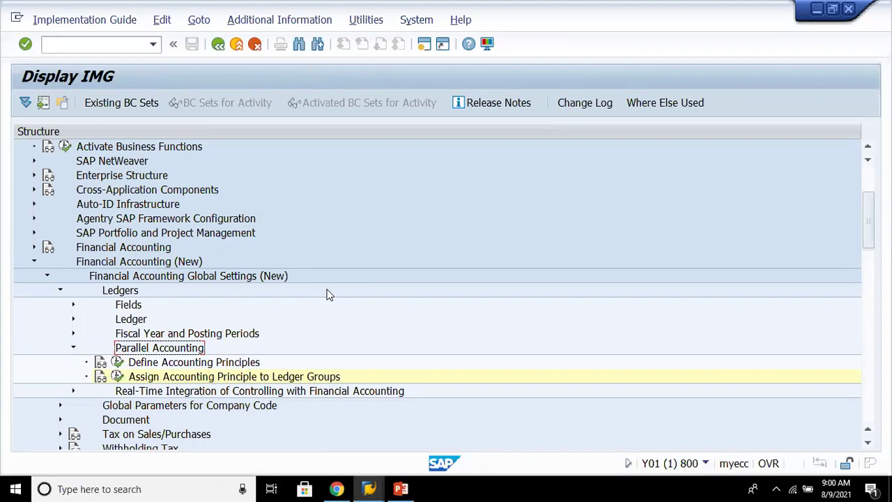
key(Left)
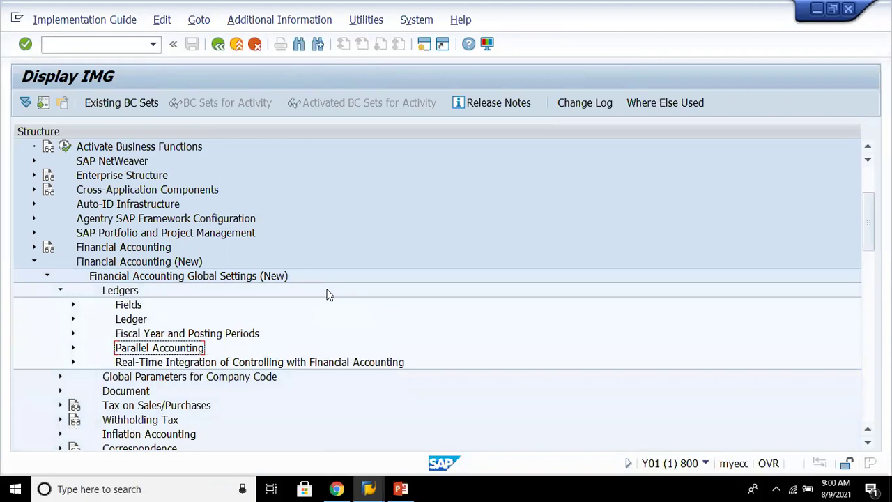
key(Down)
key(Right)
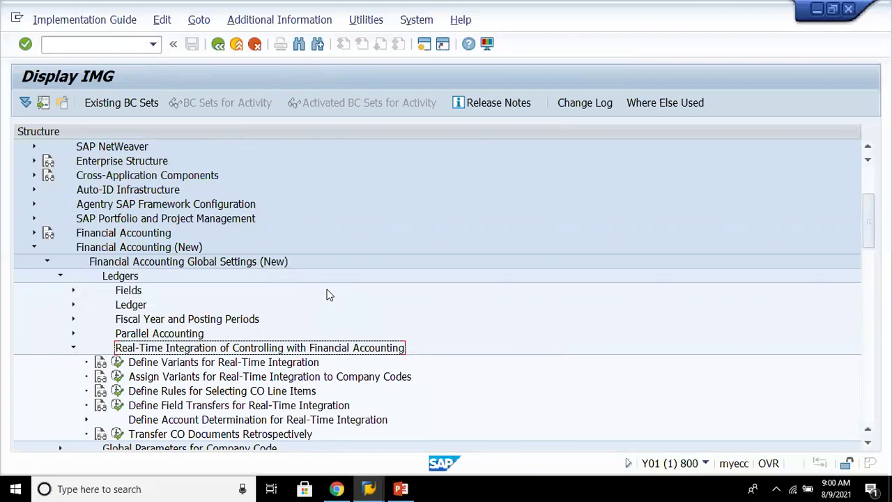
key(Left)
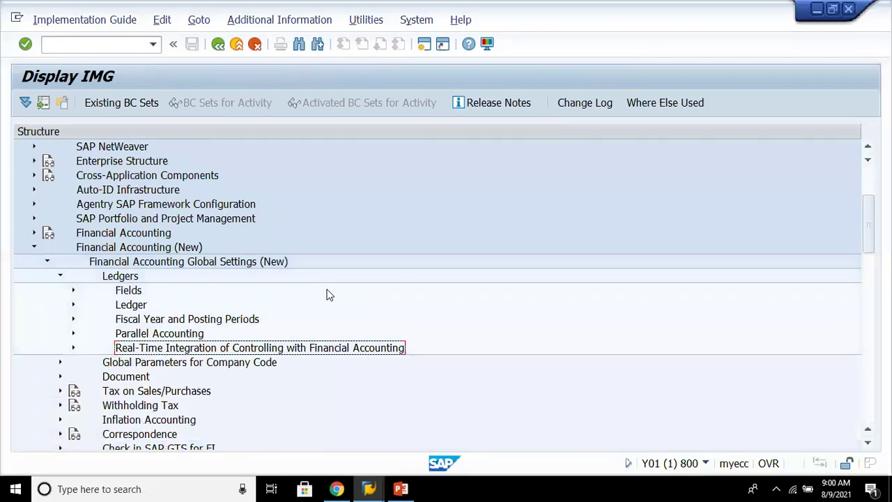
Collapse the Ledgers node and expand Document and its Document Types node in Financial Accounting Global Settings (New)
key(Up)
key(Up)
key(Up)
key(Up)
key(Up)
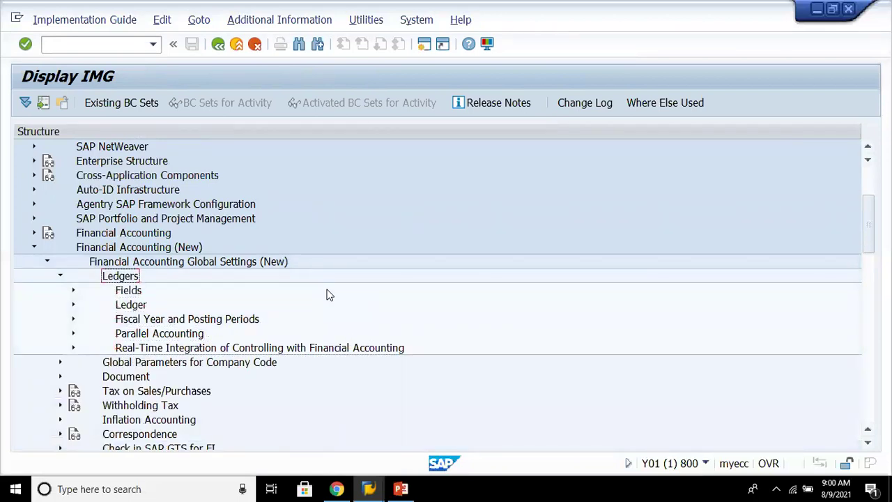
key(Left)
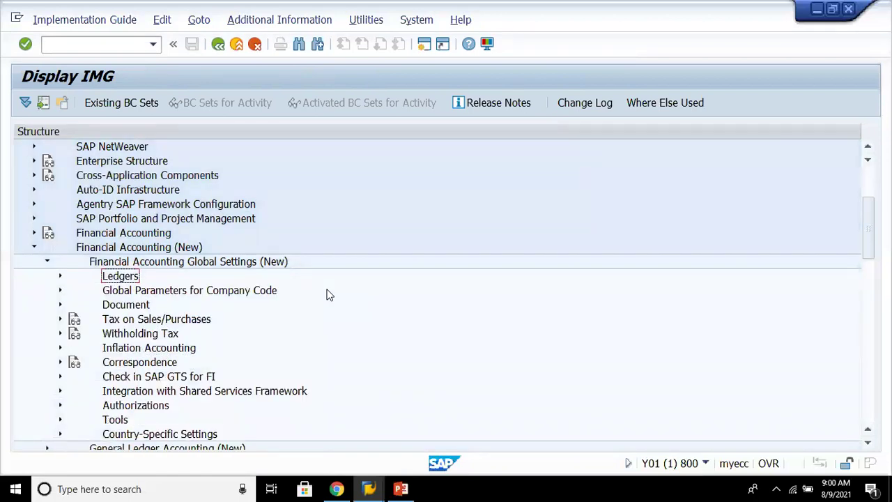
key(Down)
key(Down)
key(Right)
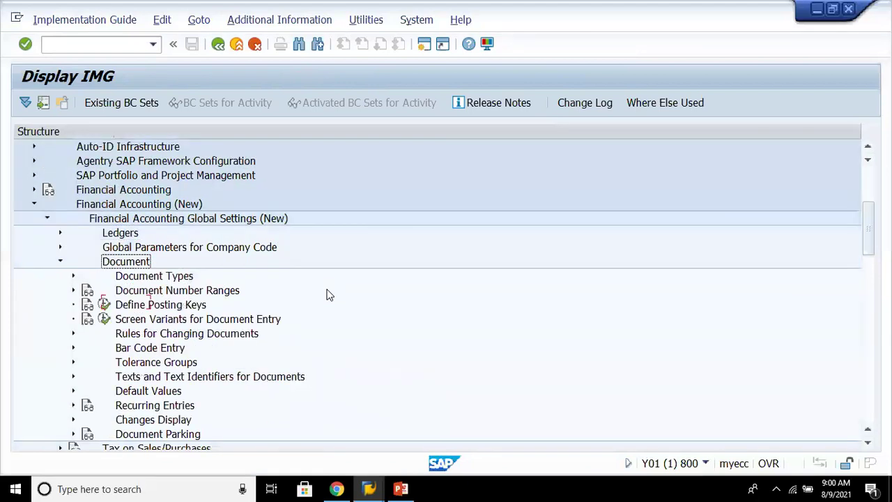
key(Down)
key(Right)
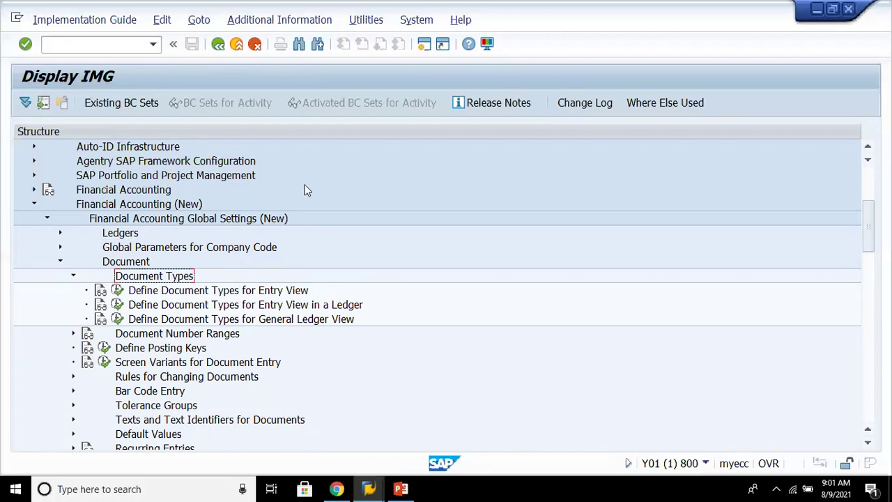
Read the documentation of the Define Document Types for Entry View in a Ledger activity and close it
click(101, 305)
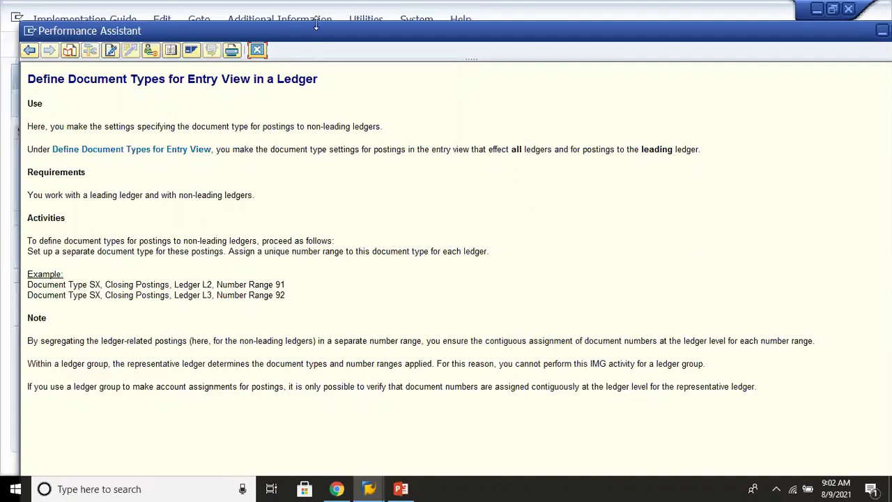
click(256, 49)
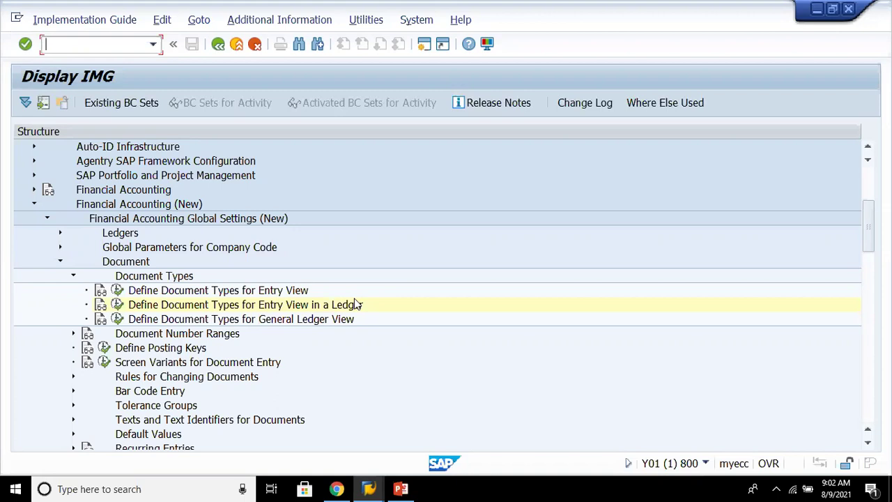
Try to open Define Document Types for Entry View in a Ledger with ledger 0L as the work area
click(119, 308)
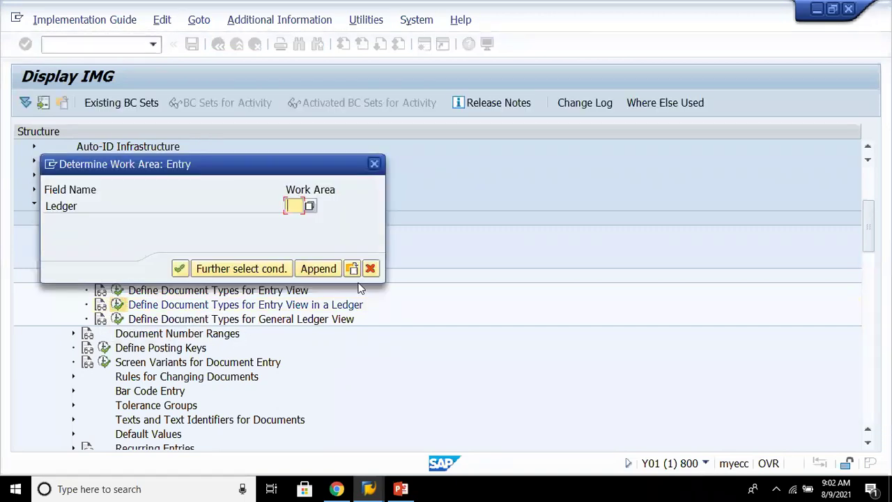
text(0L)
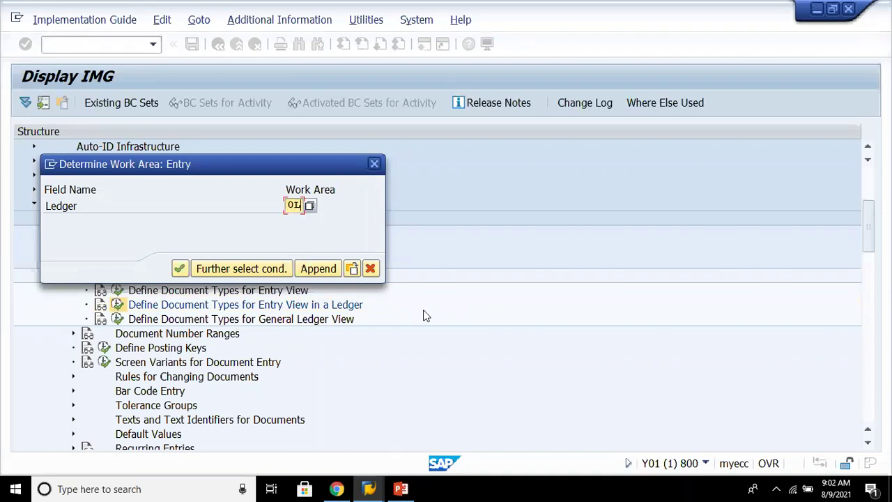
key(Return)
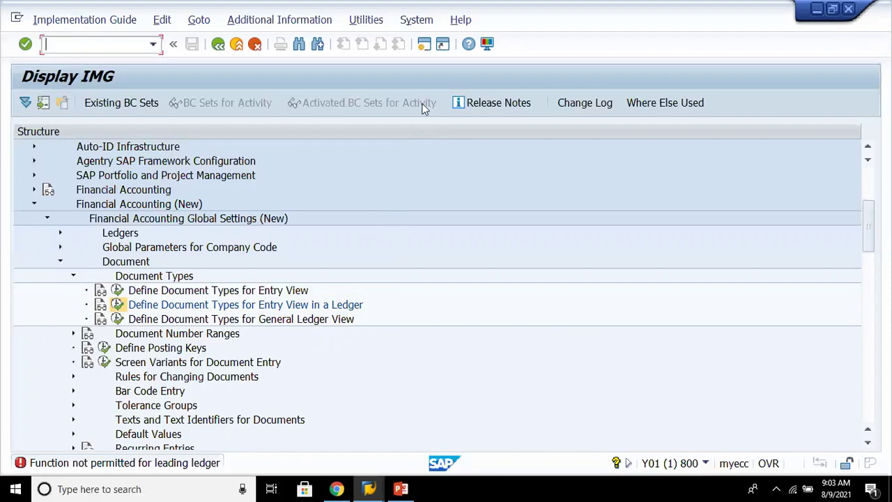
Open Define Document Types for Entry View in a Ledger with ledger NL as the work area
click(117, 305)
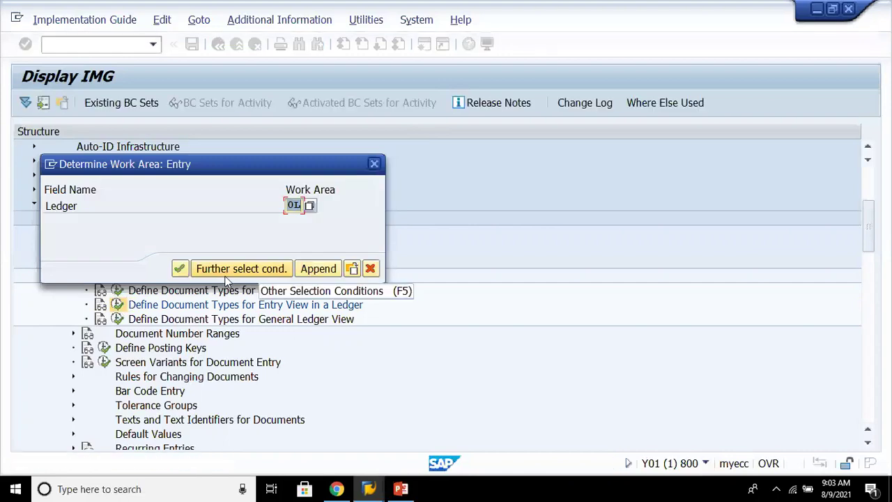
text(NK)
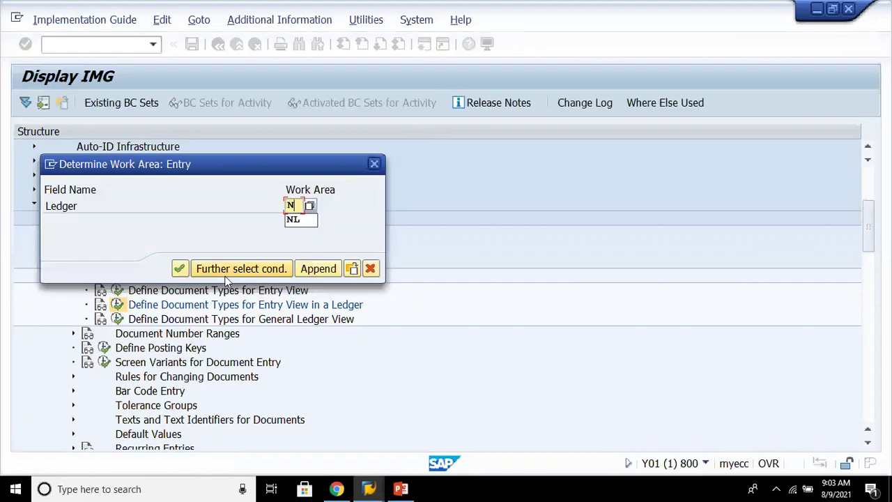
key(Return)
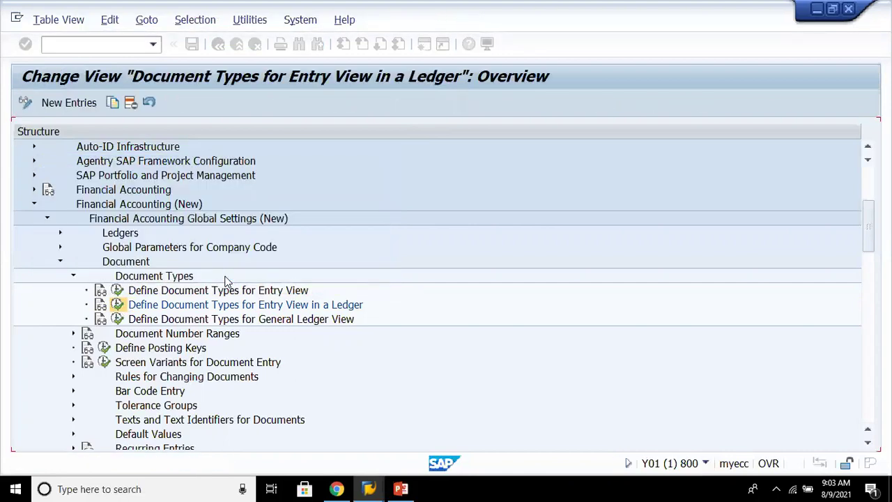
Add a new entry for document type SA with number range 01 in ledger NL
click(50, 104)
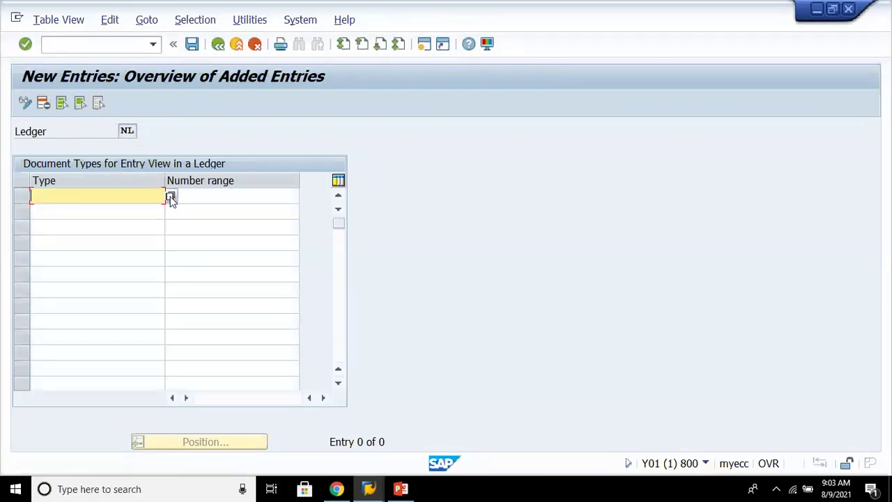
click(171, 196)
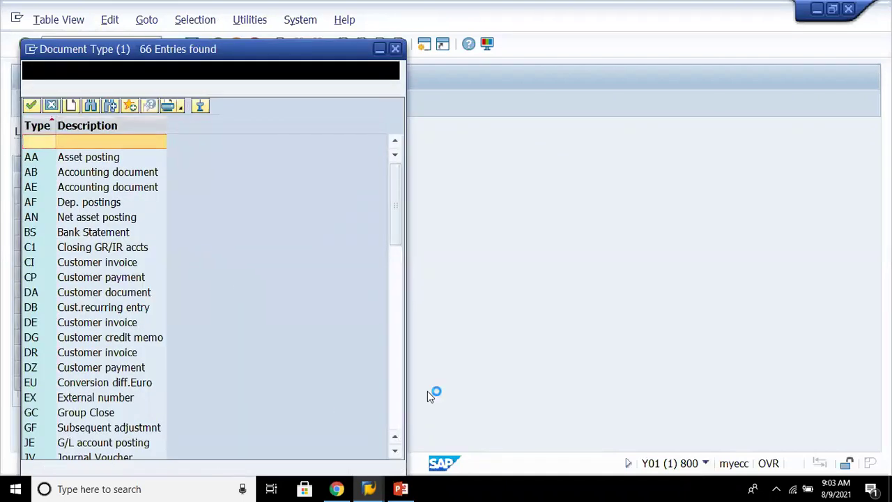
scroll(394, 451, down, 6)
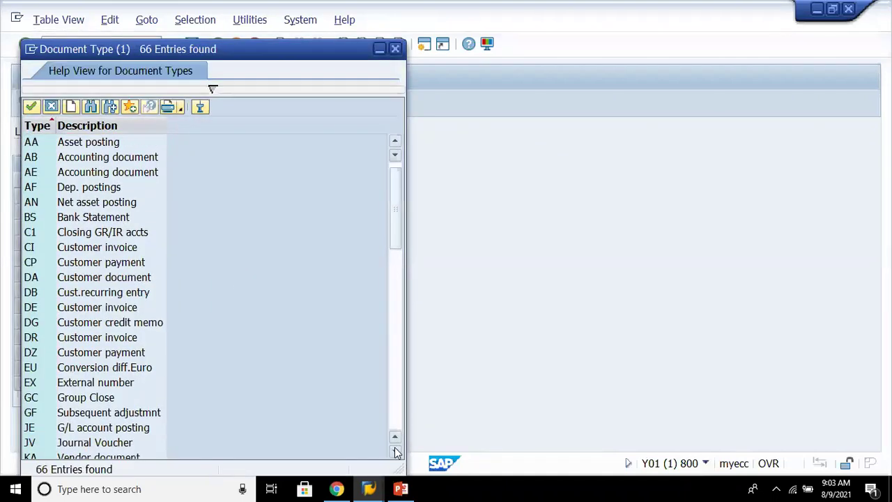
scroll(394, 451, down, 3)
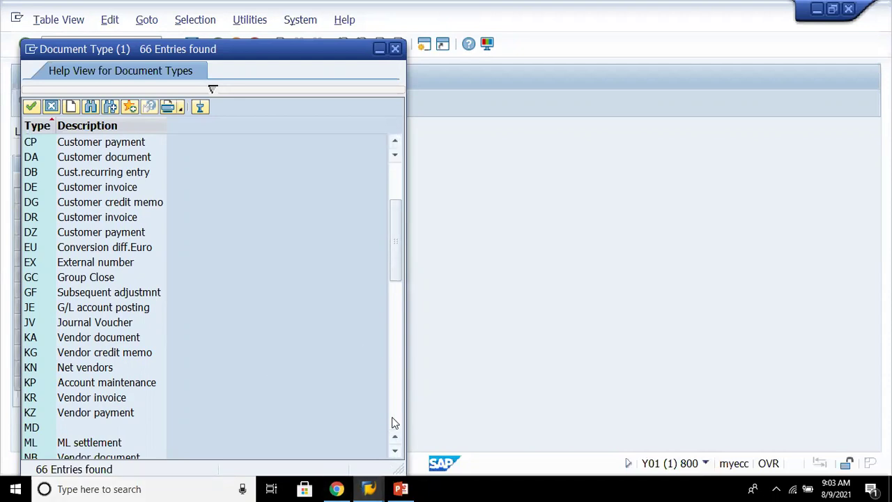
click(393, 422)
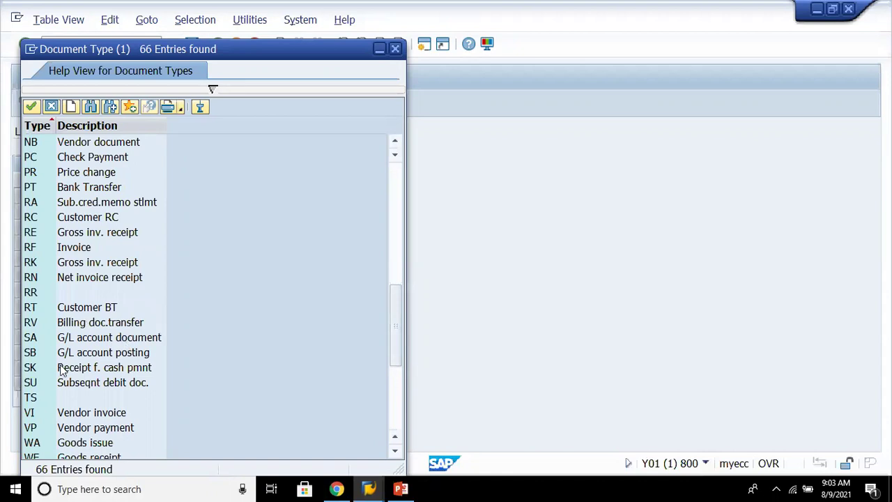
click(83, 338)
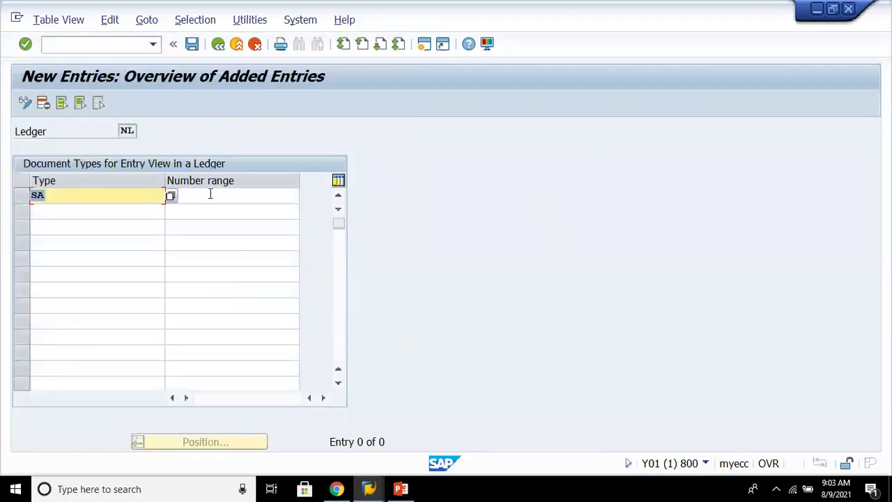
click(209, 191)
text(01)
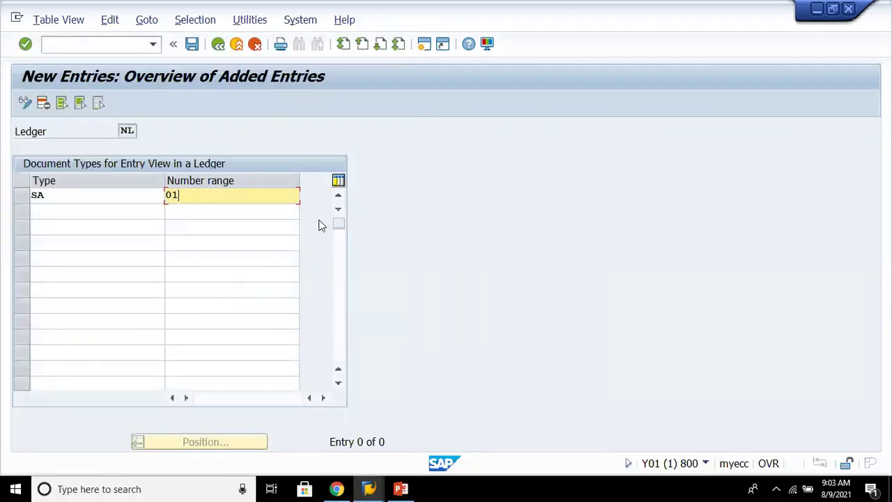
Try to save the new document type entry in ledger NL and close the message log
key(Return)
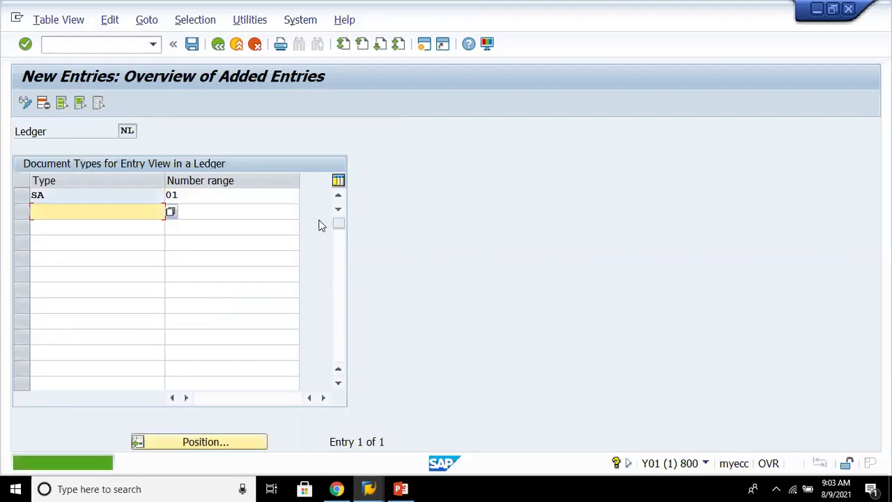
click(192, 44)
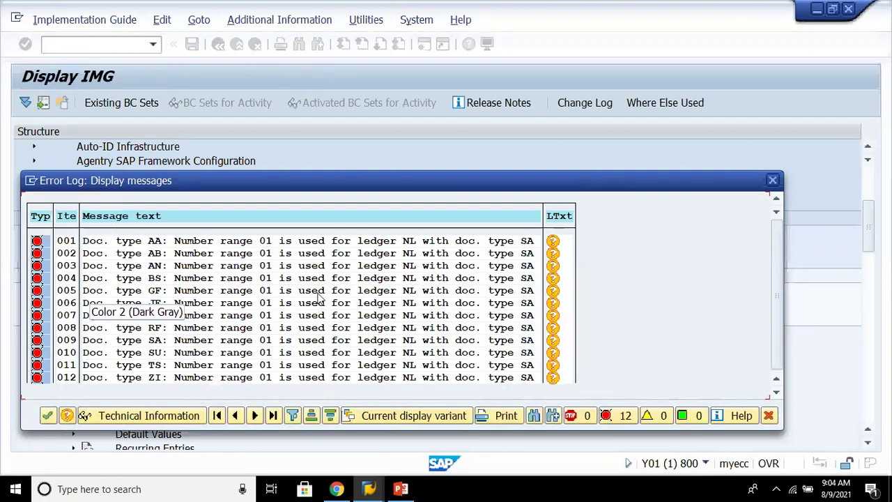
click(317, 295)
key(Return)
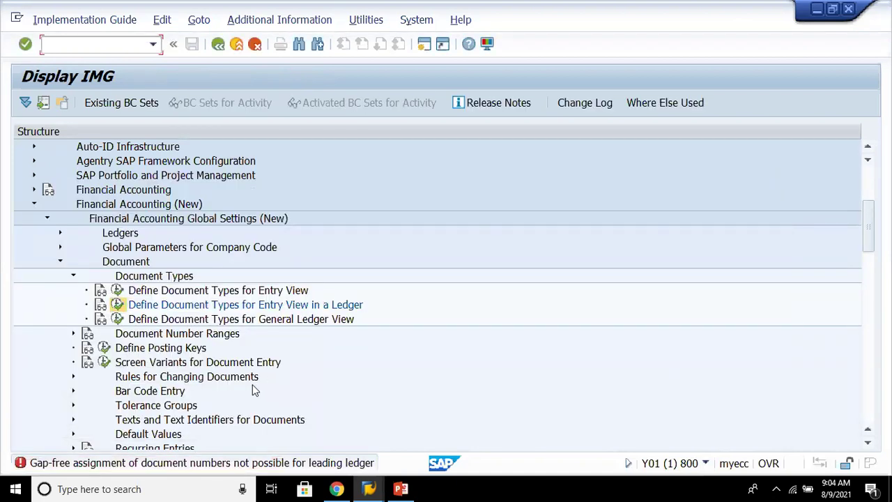
Examine the number range and other properties of document type SA in Define Document Types for Entry View, and return to the IMG
click(117, 290)
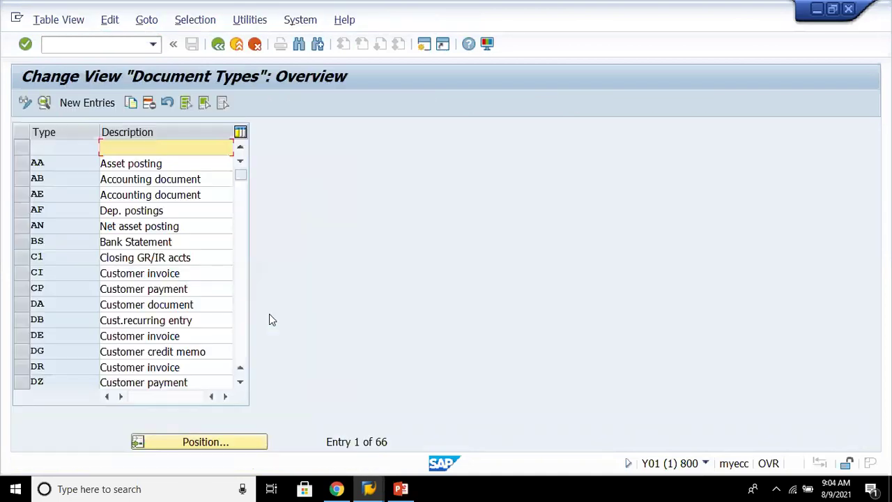
click(206, 442)
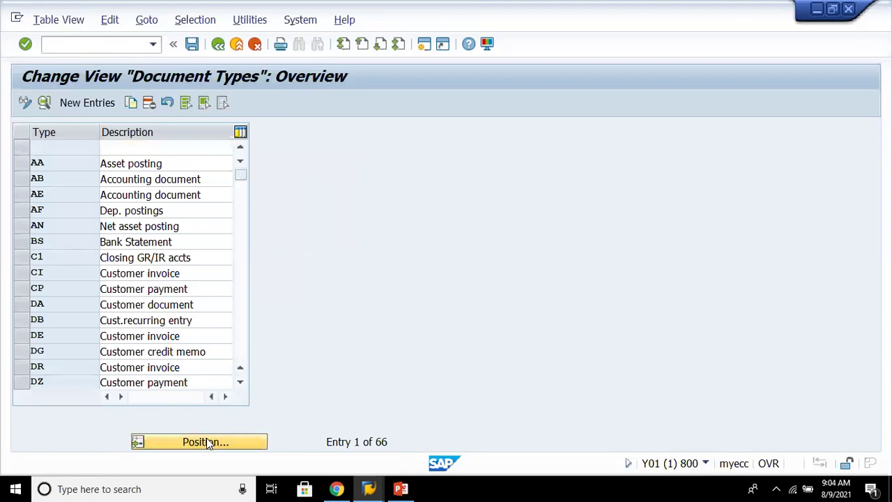
text(SA)
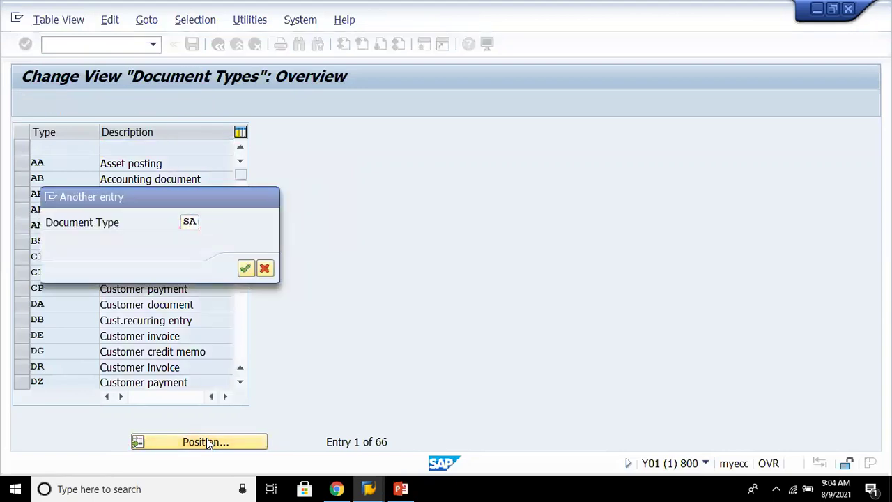
key(Return)
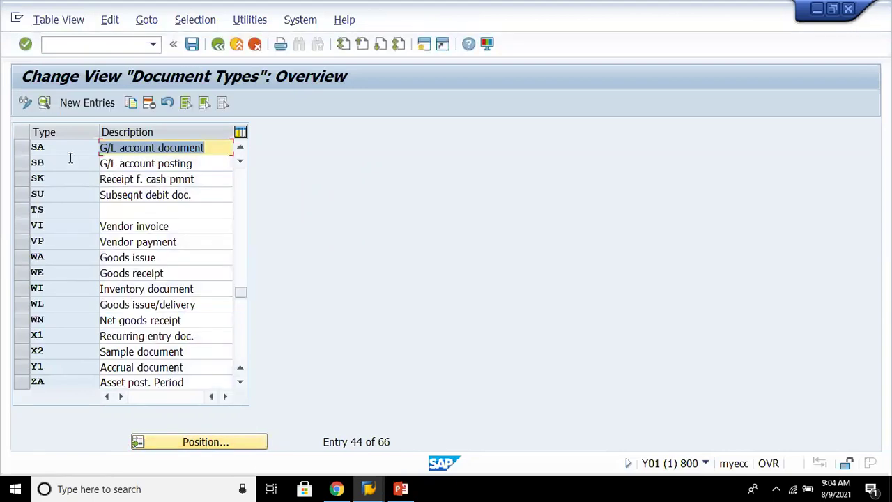
double_click(70, 149)
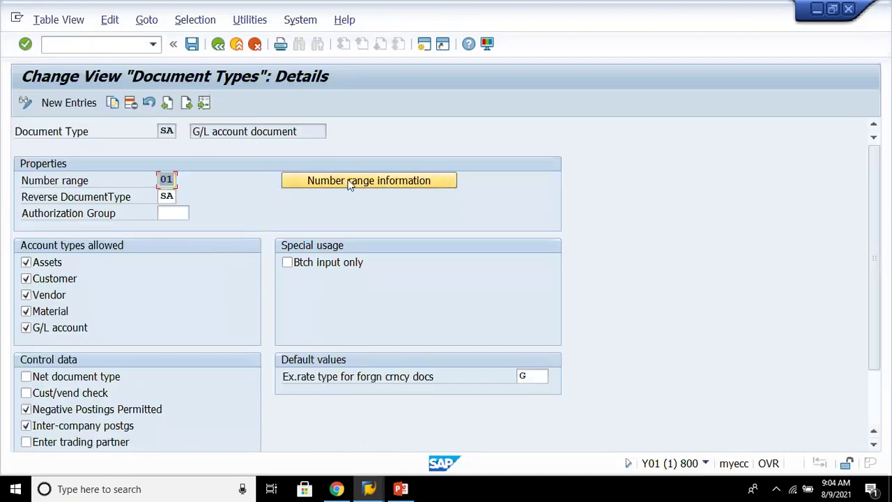
click(218, 44)
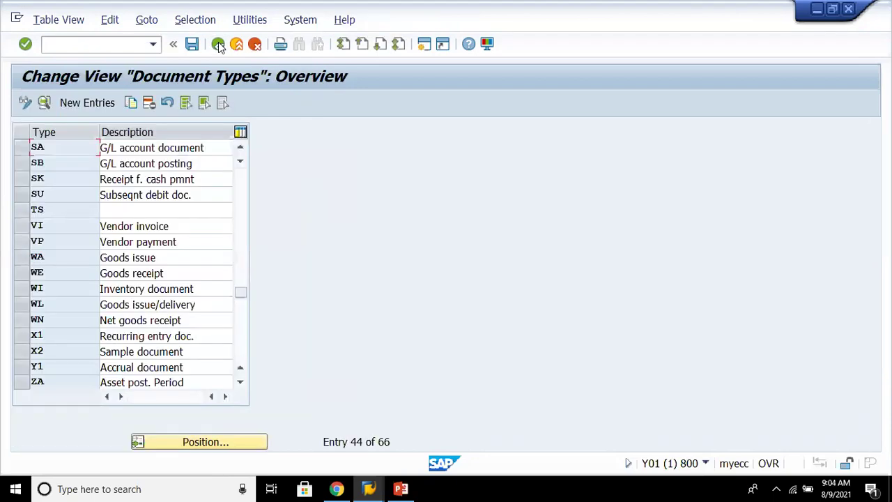
click(219, 44)
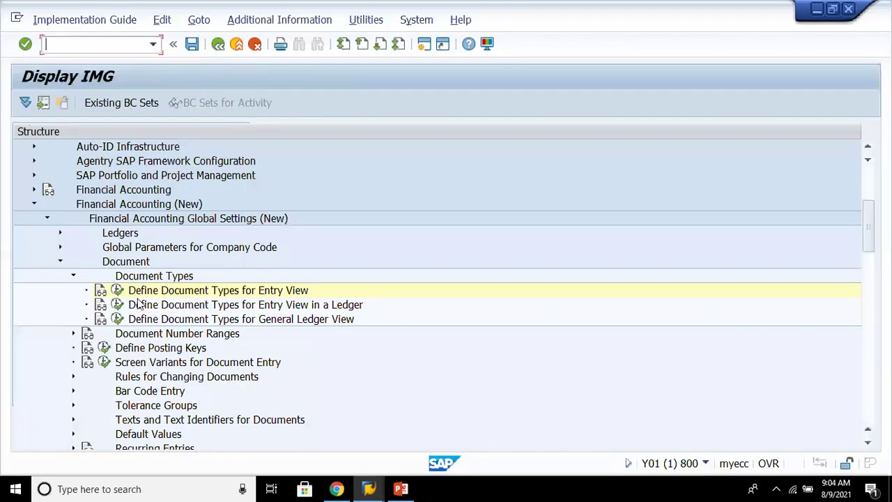
Try to add an entry with document type NL and number range 88 in Define Document Types for Entry View in a Ledger
click(117, 305)
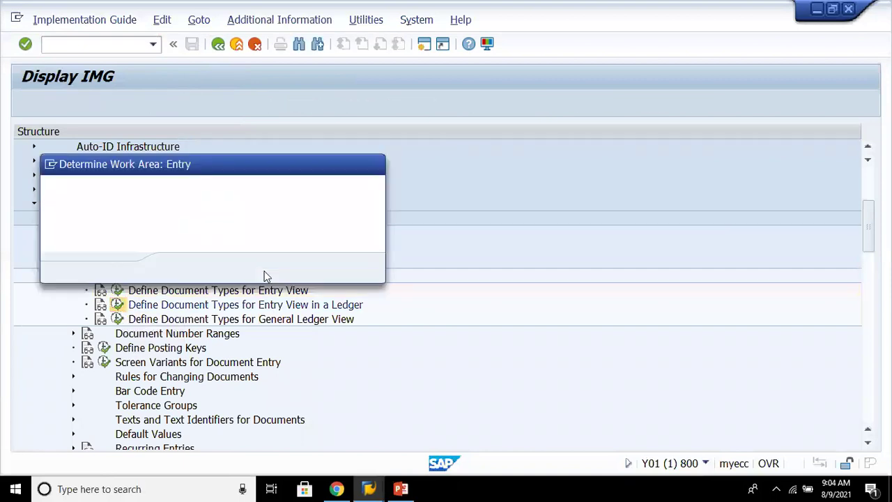
key(Return)
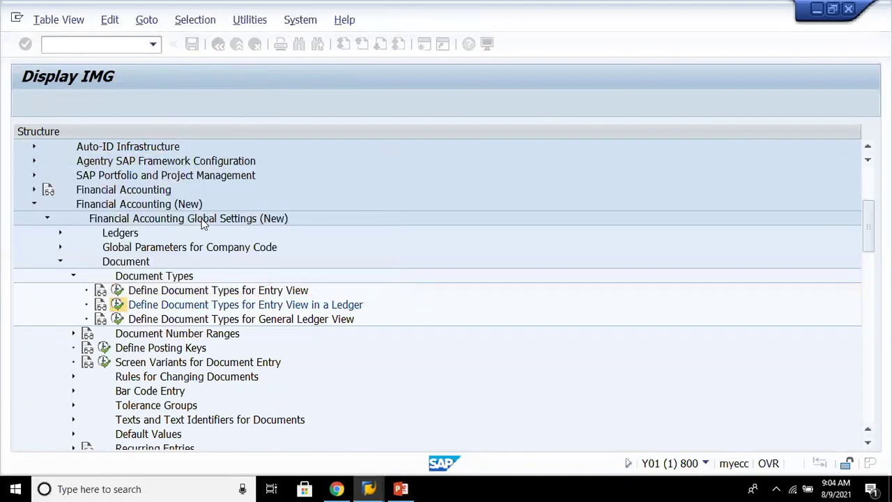
click(77, 103)
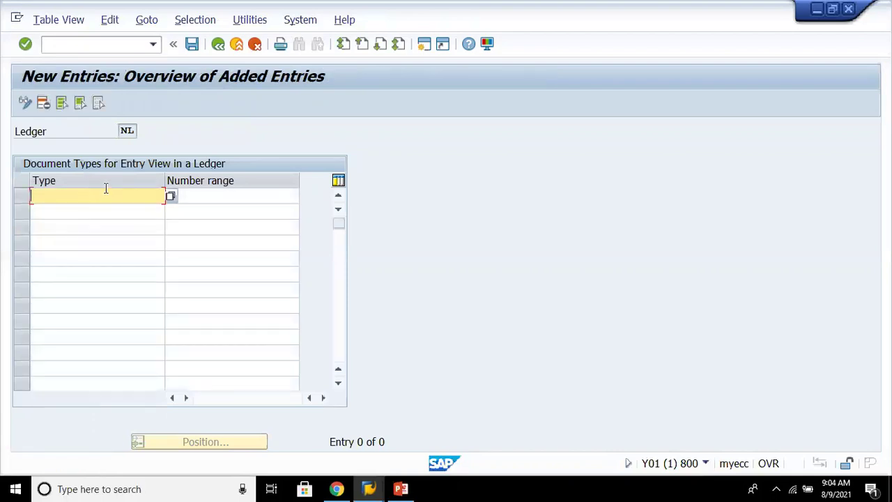
text(NL)
click(242, 193)
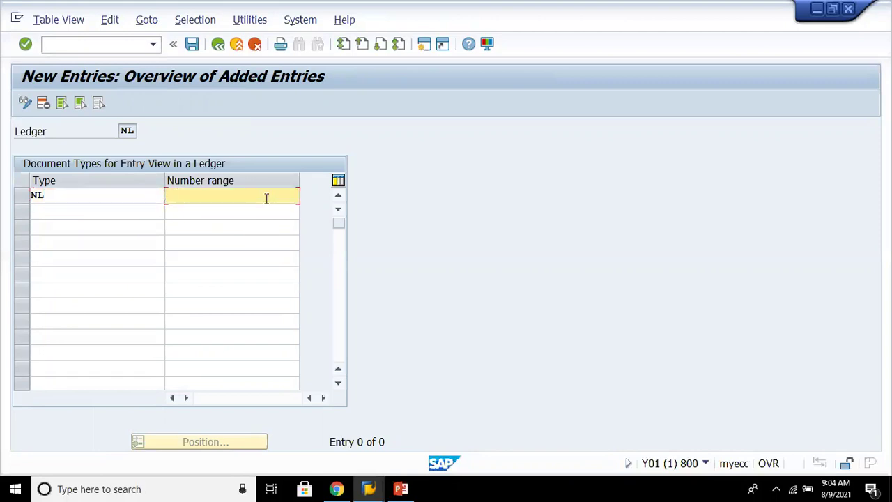
text(88)
key(Return)
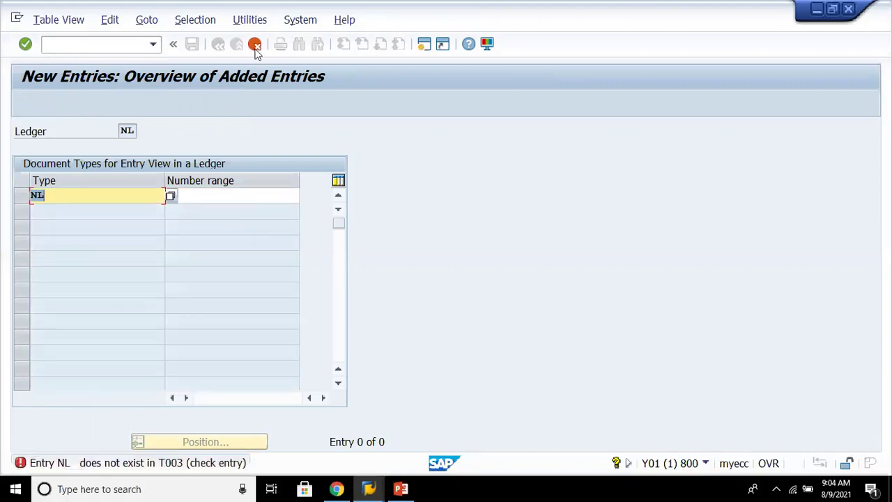
key(F12)
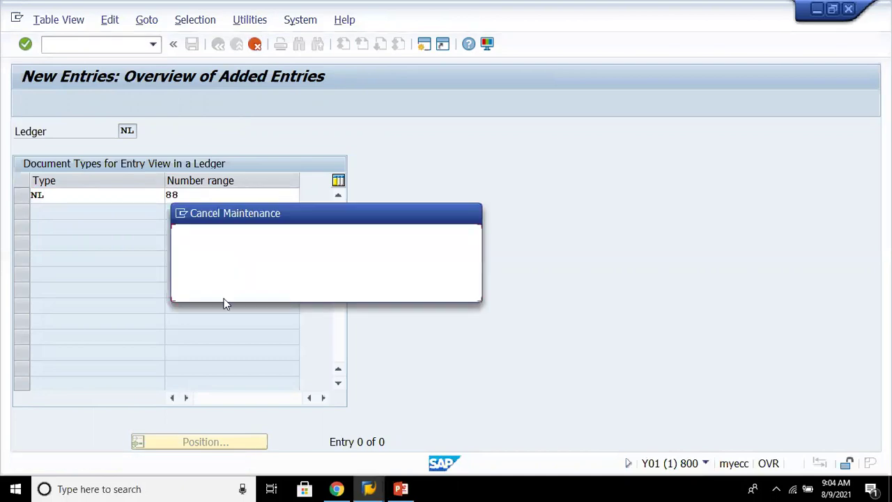
click(256, 288)
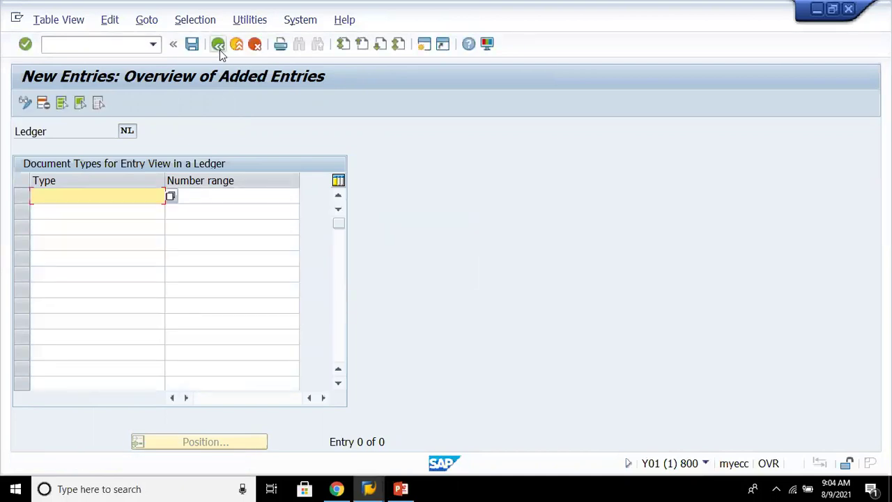
click(218, 44)
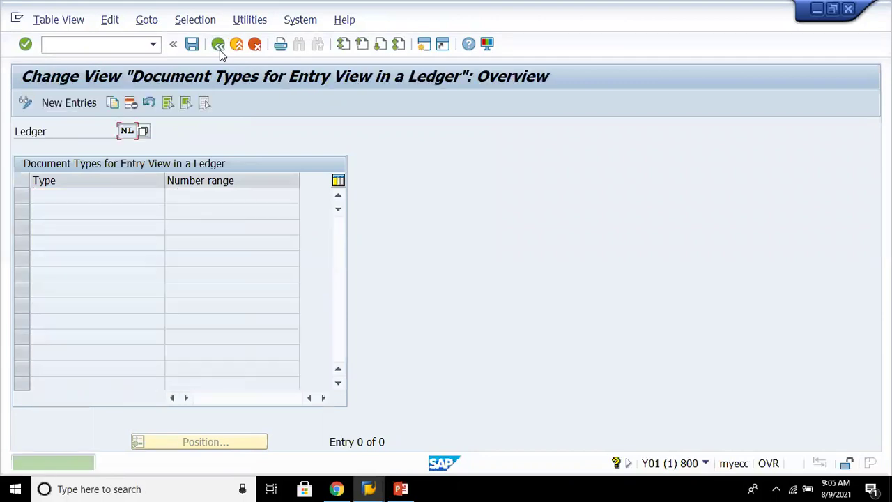
click(218, 45)
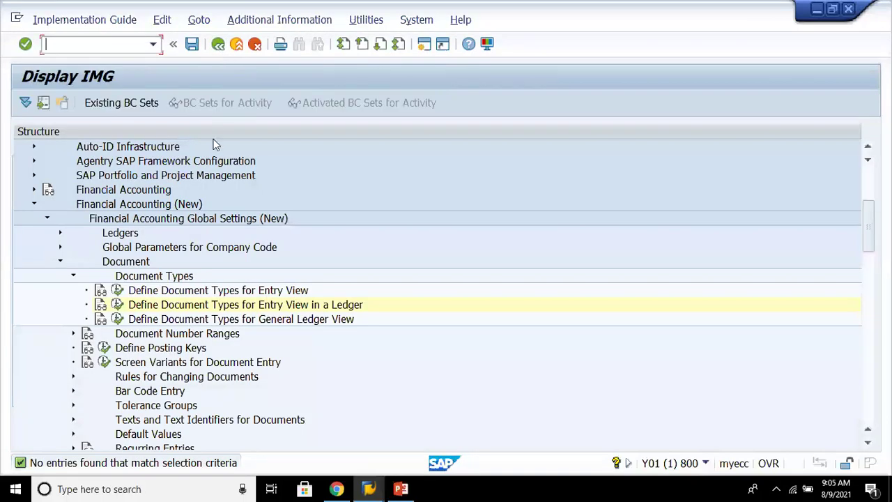
Open the number range maintenance from the details of document type SA in Define Document Types for Entry View
click(119, 292)
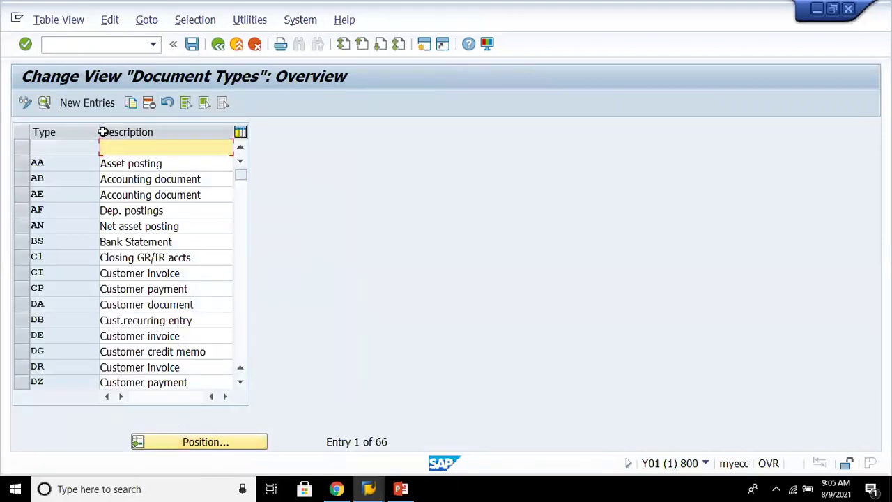
click(243, 442)
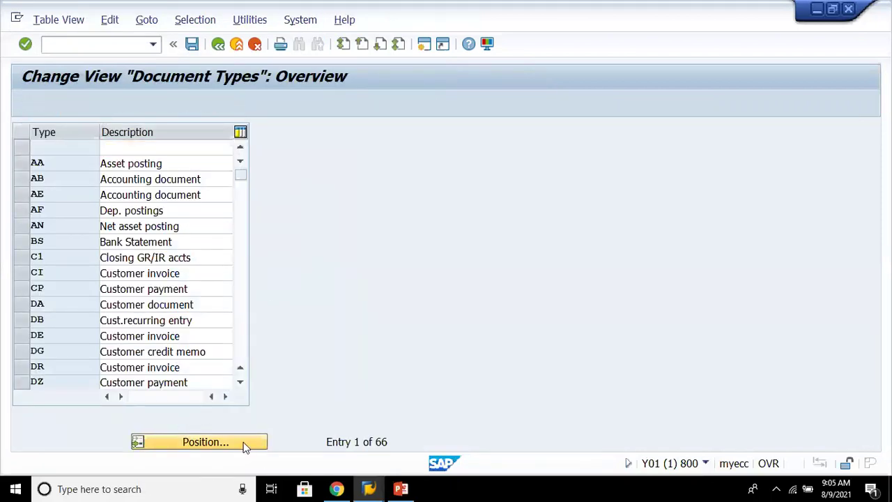
text(SA)
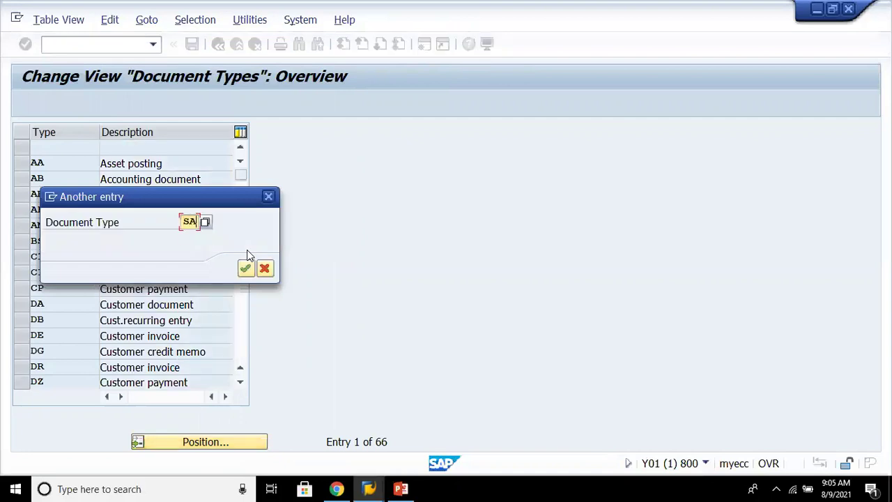
key(Return)
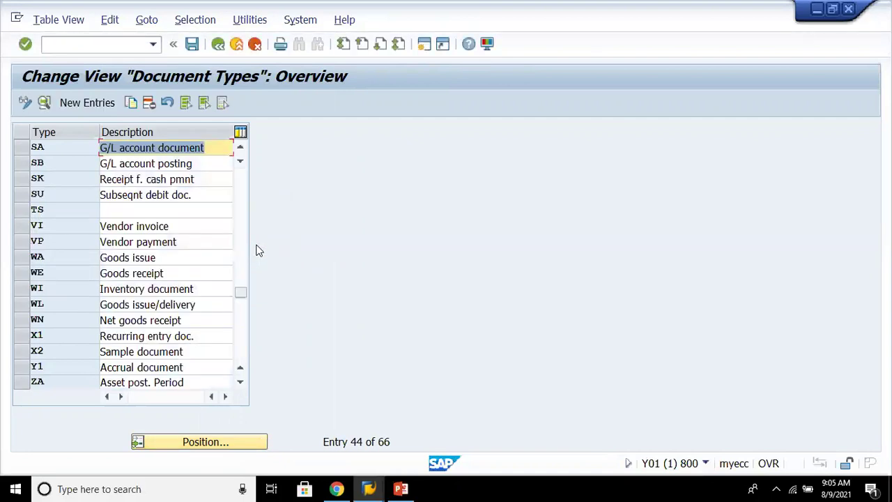
key(F2)
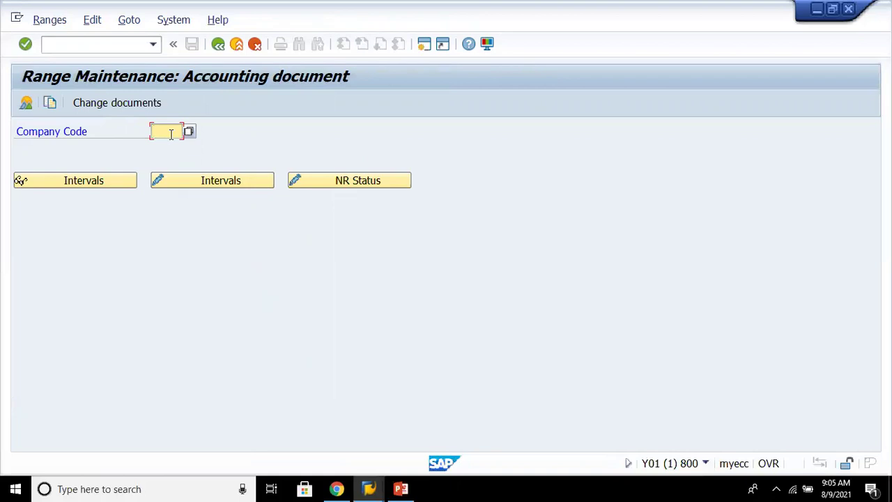
Open the accounting document number range intervals of company code 8880 for editing
text(888)
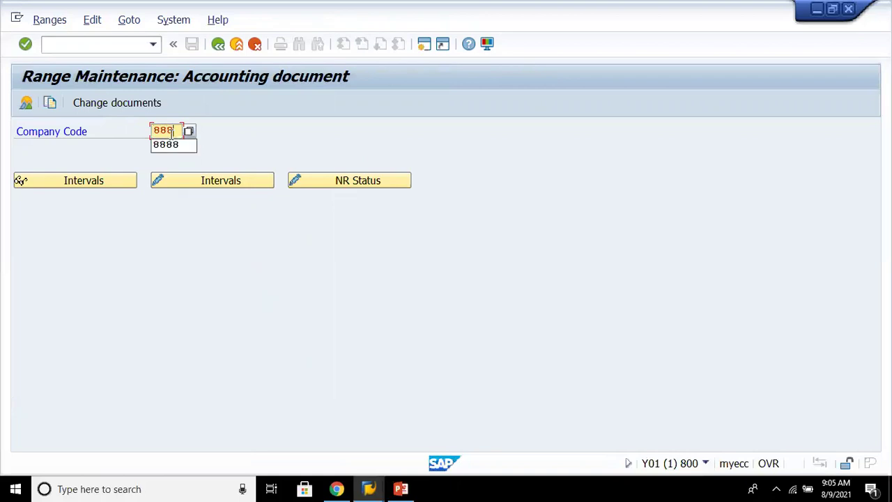
text(0)
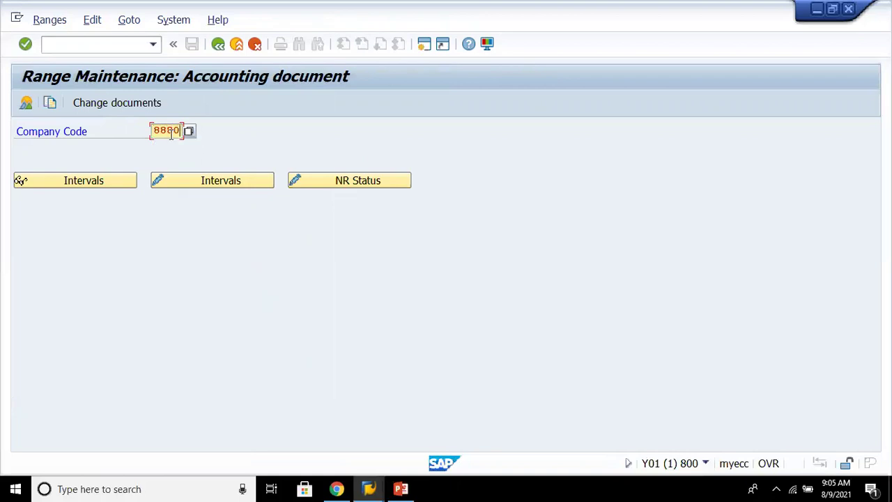
click(195, 181)
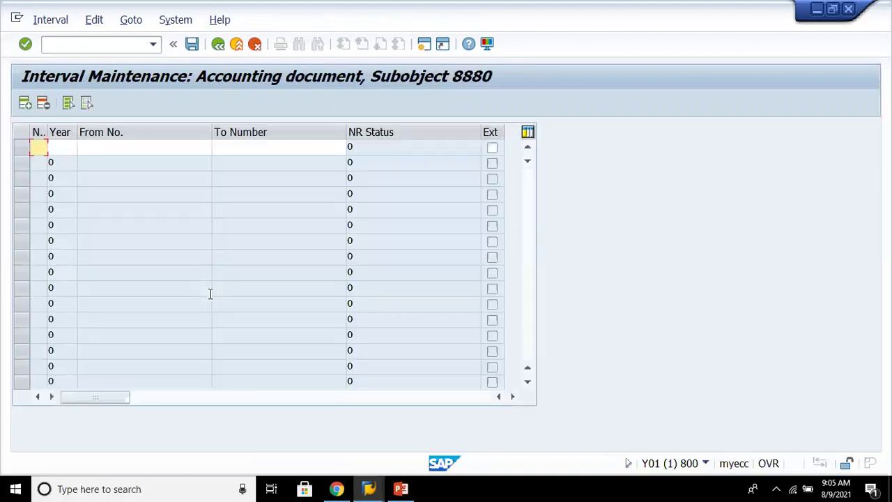
Add number range interval 01 for year 2021 from 10000 to 100100 in company code 8880, save it, and leave the interval maintenance
text(01)
click(71, 146)
text(202)
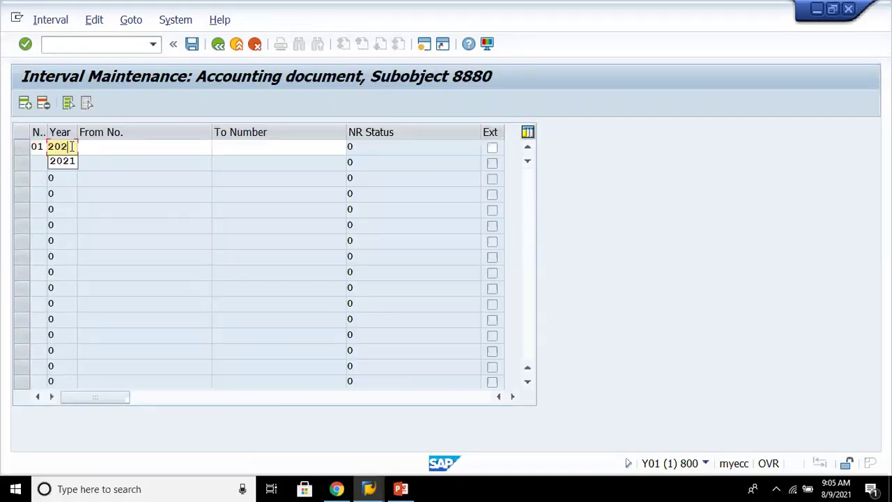
text(1)
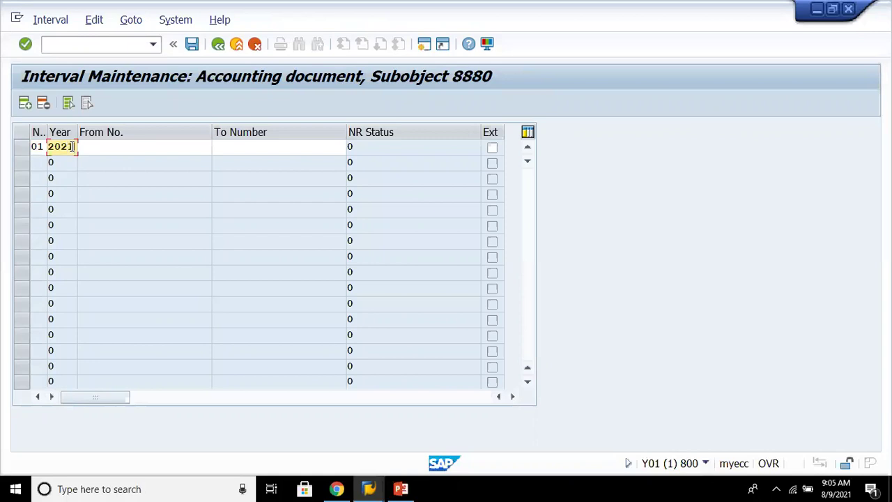
click(111, 144)
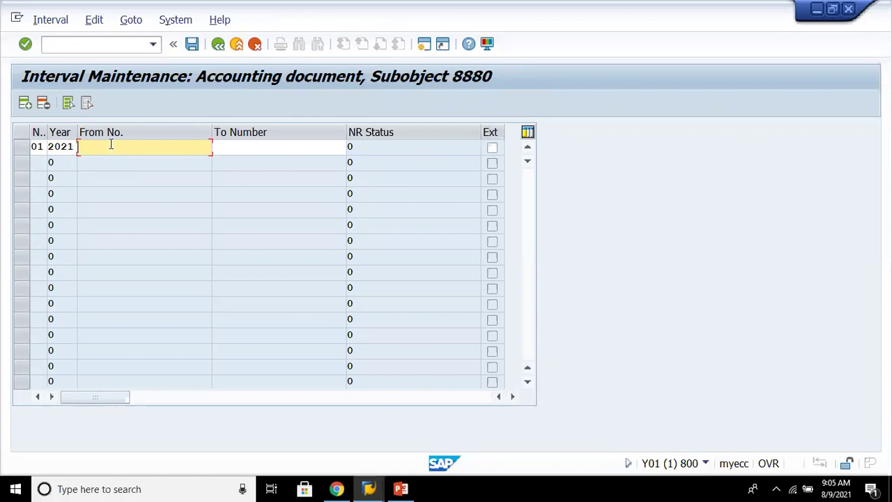
text(10000)
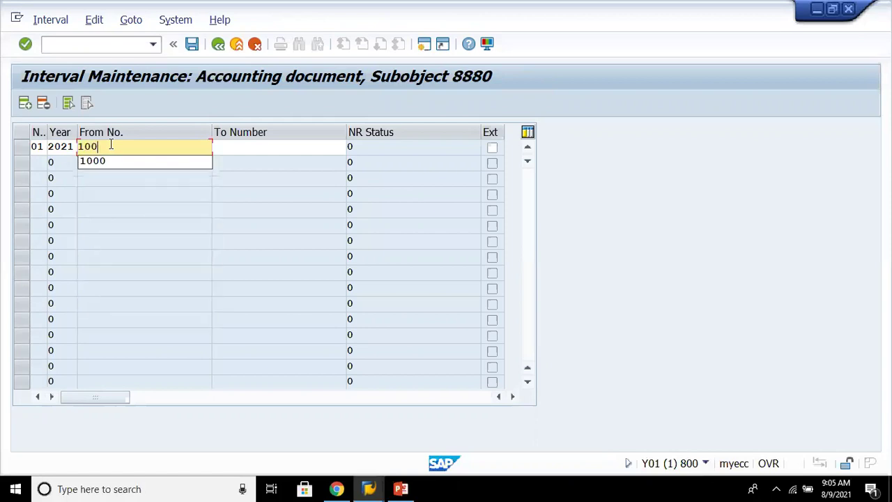
click(228, 152)
text(10)
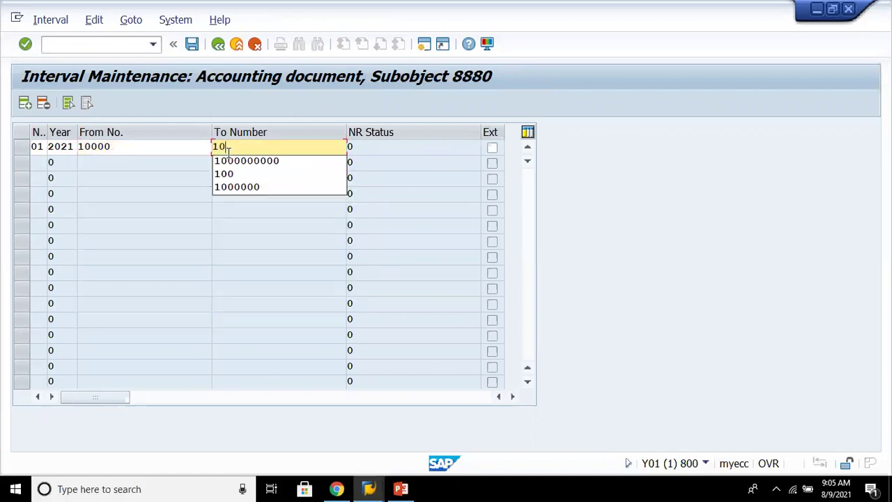
text(0100)
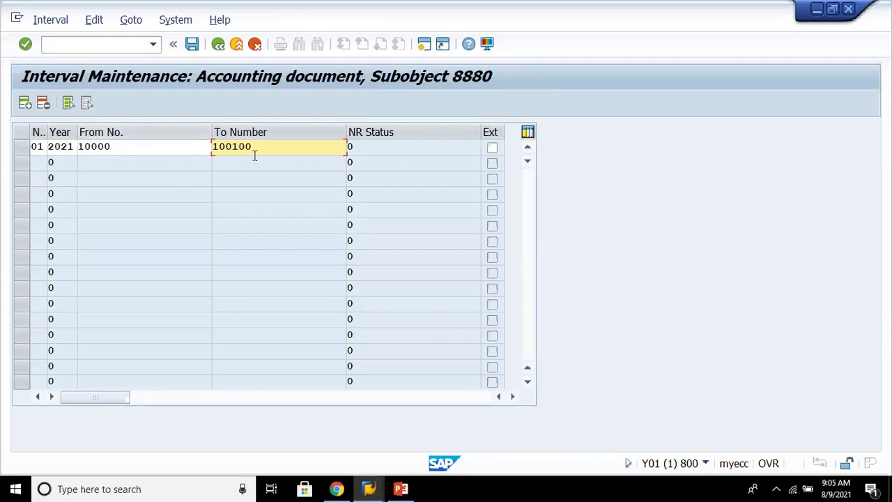
key(Return)
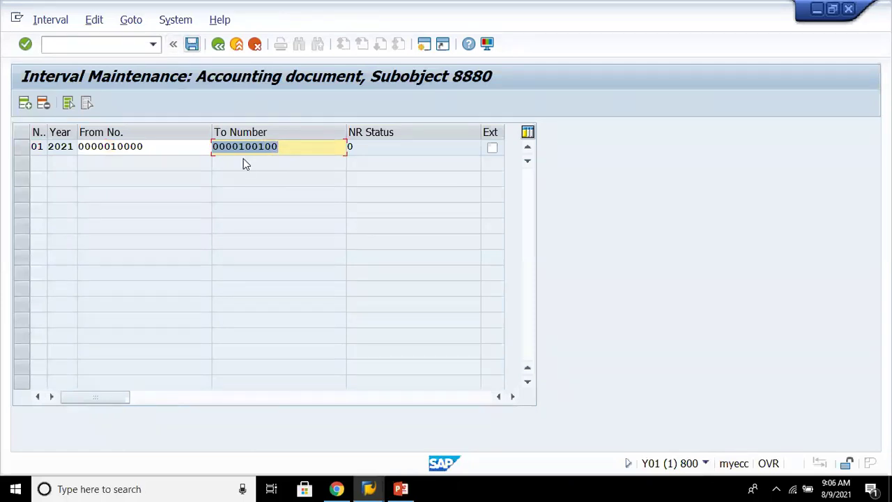
key(ctrl+s)
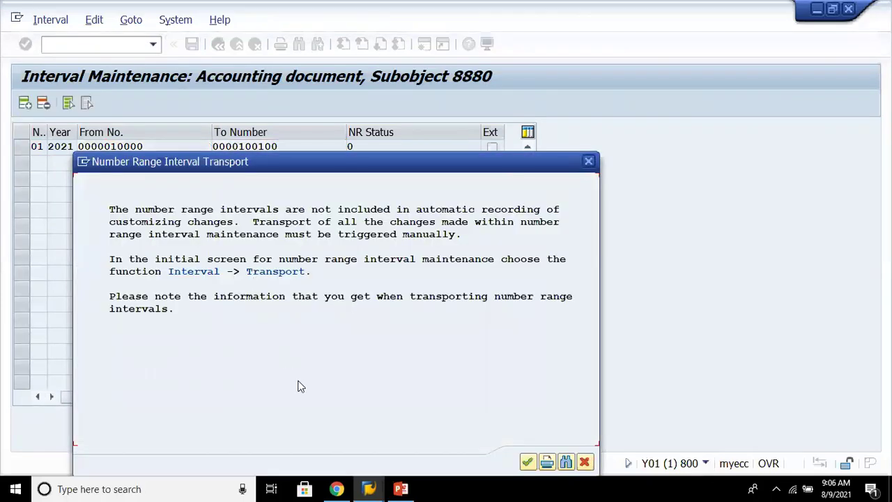
key(Return)
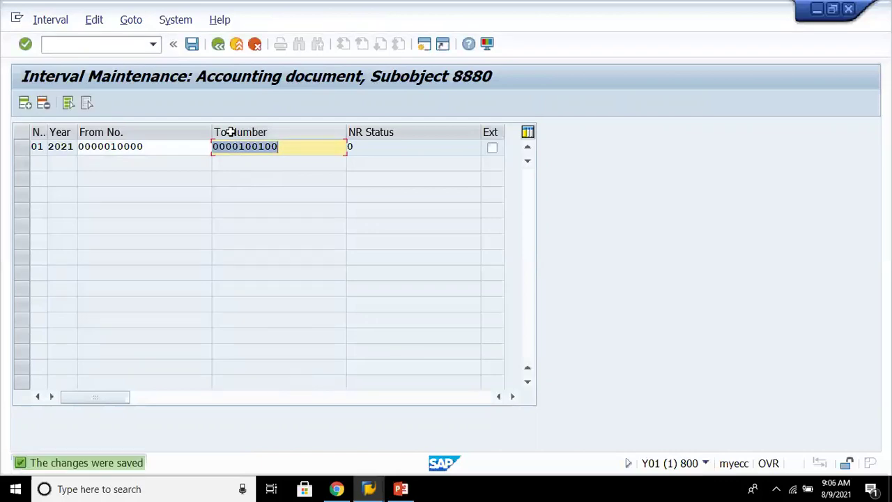
click(215, 47)
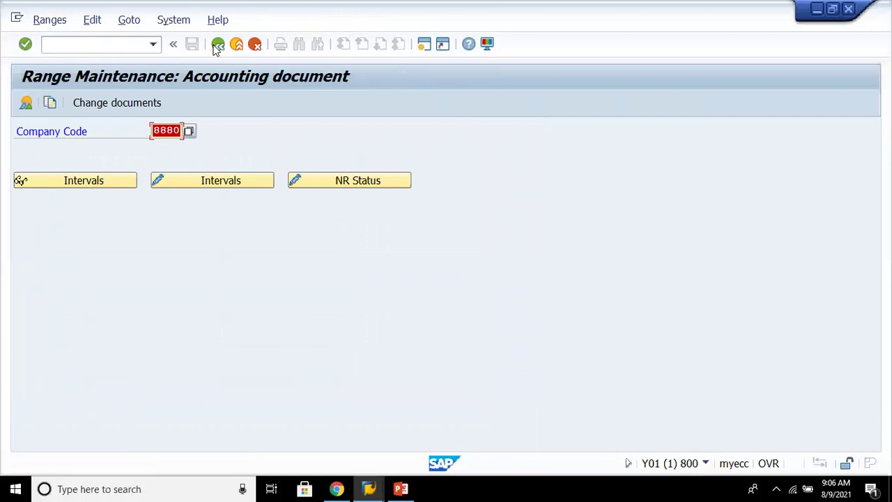
Add number range interval 02 for year 2021 from 100101 to 100200 in company code 8880, save it, and return to the IMG
click(217, 181)
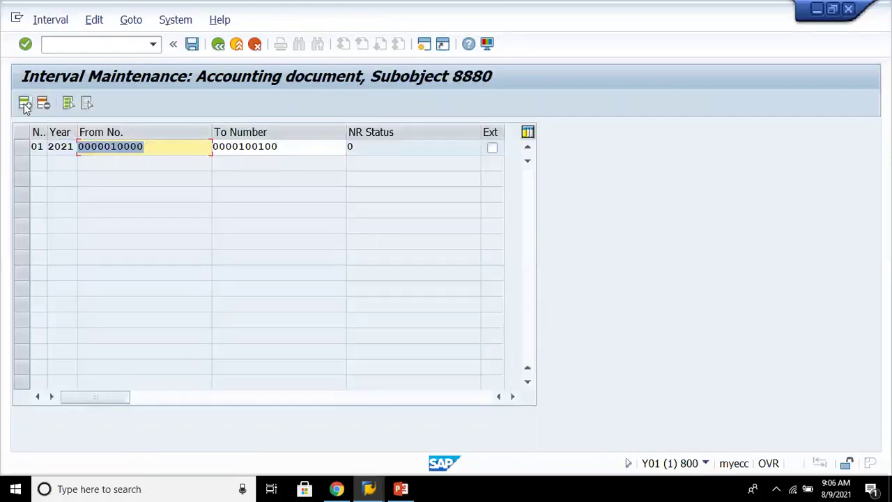
click(24, 104)
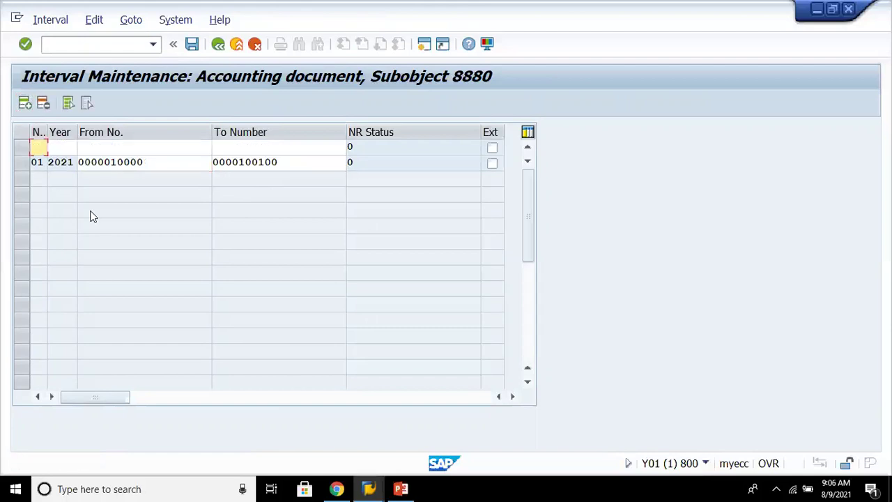
text(02)
key(Tab)
text(2021)
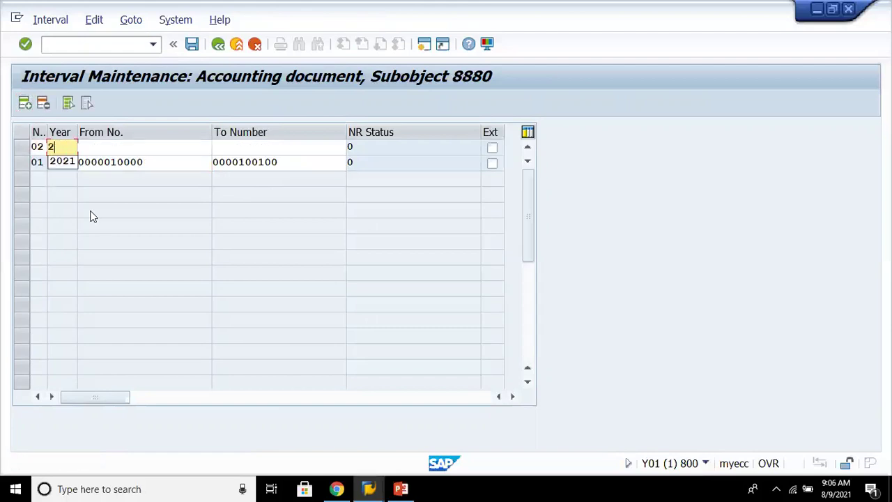
click(147, 152)
text(100101)
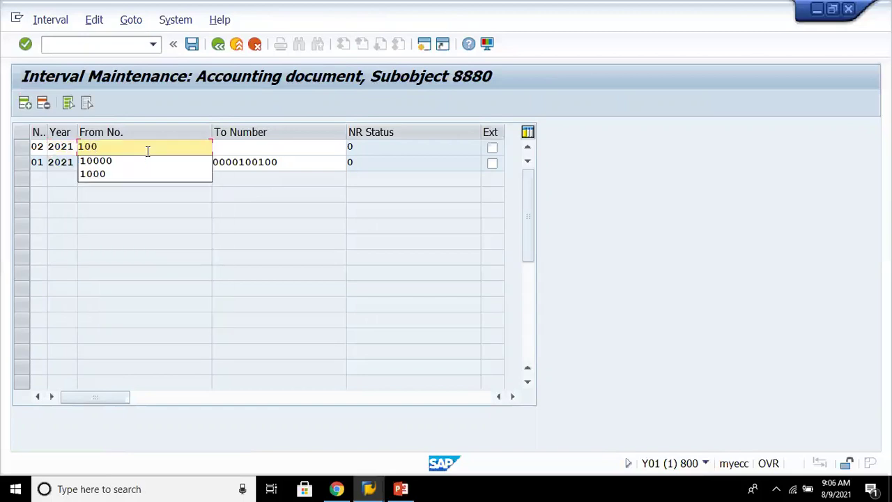
click(232, 151)
text(100200)
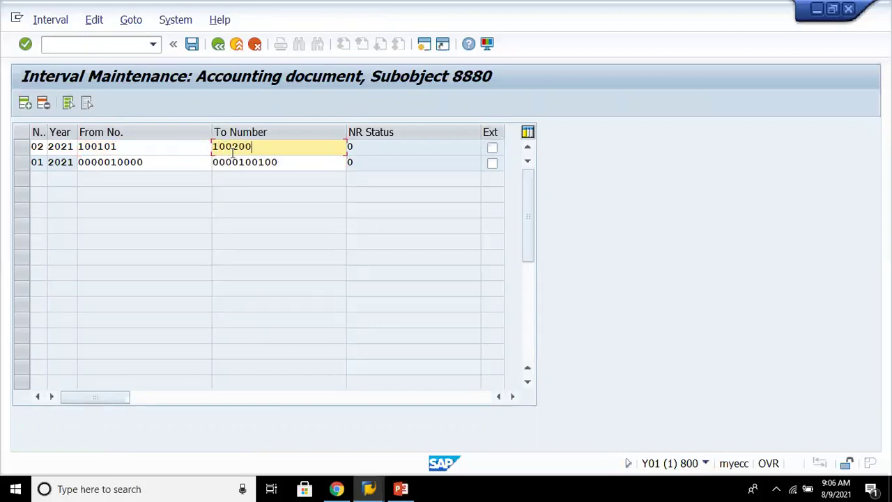
key(Return)
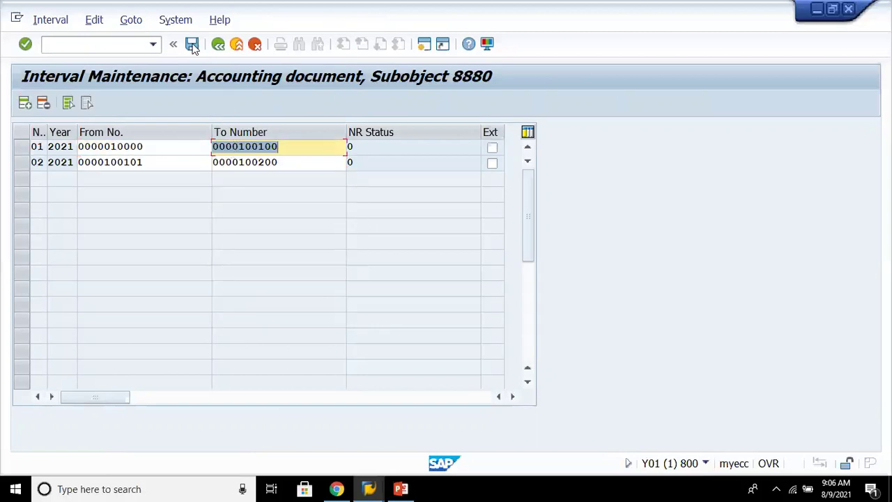
click(192, 44)
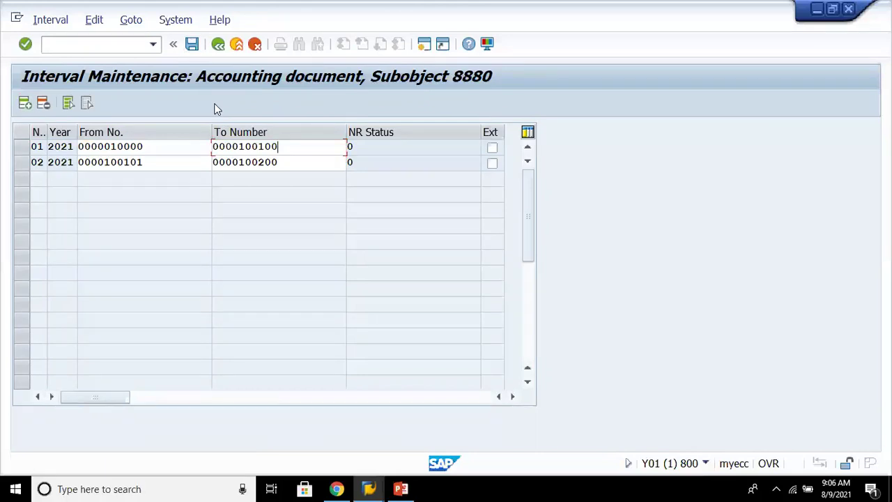
click(218, 44)
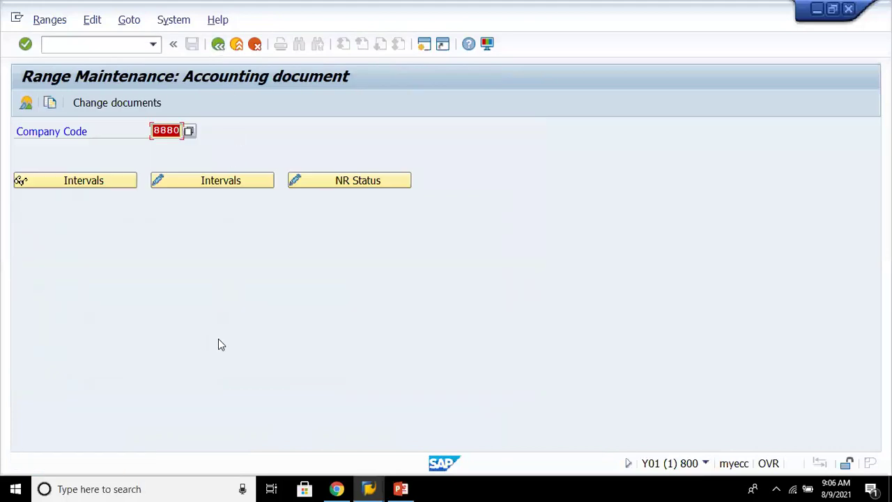
click(218, 44)
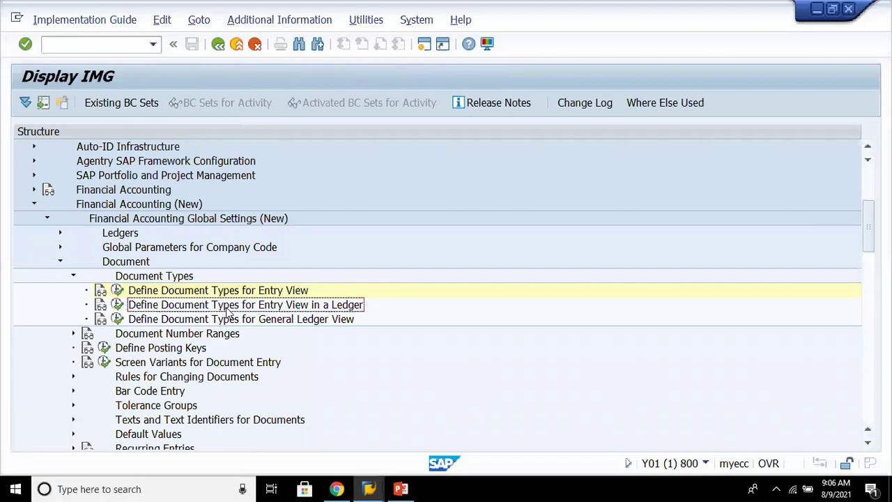
Start new entries for ledger NL in Define Document Types for Entry View in a Ledger
click(117, 305)
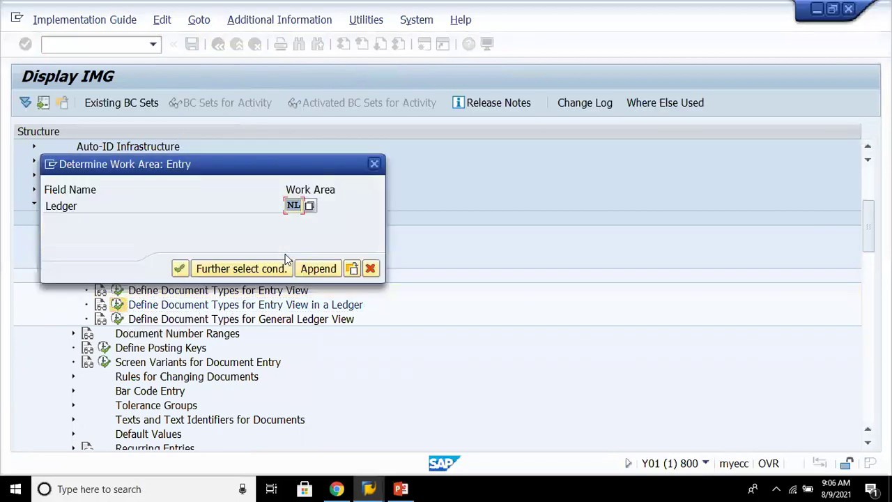
key(Return)
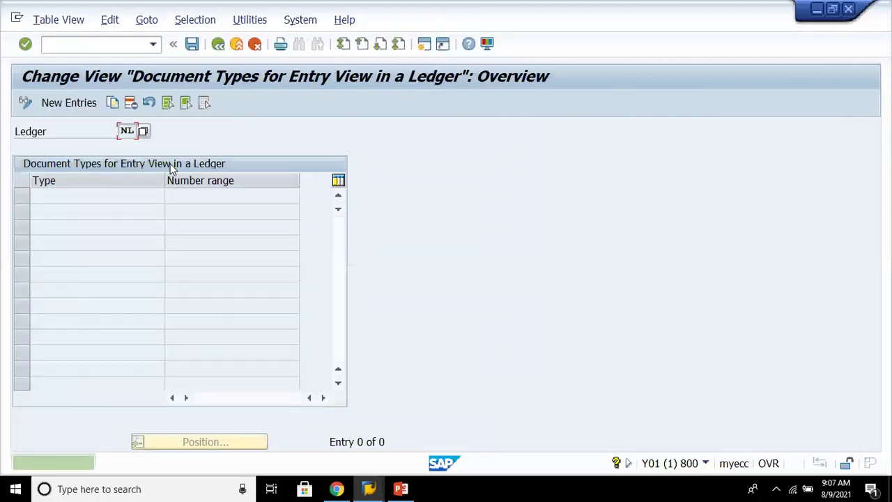
click(88, 108)
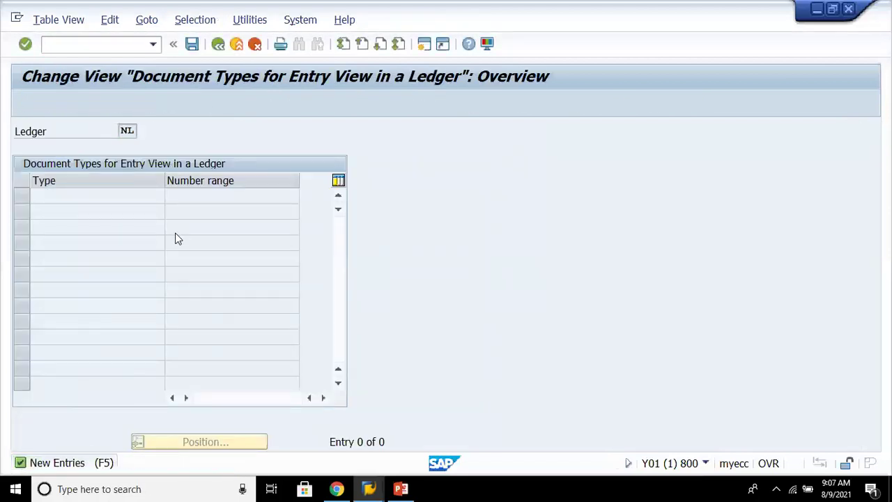
Add document type SA, chosen from the list of document types, with number range 01 for ledger NL
click(170, 196)
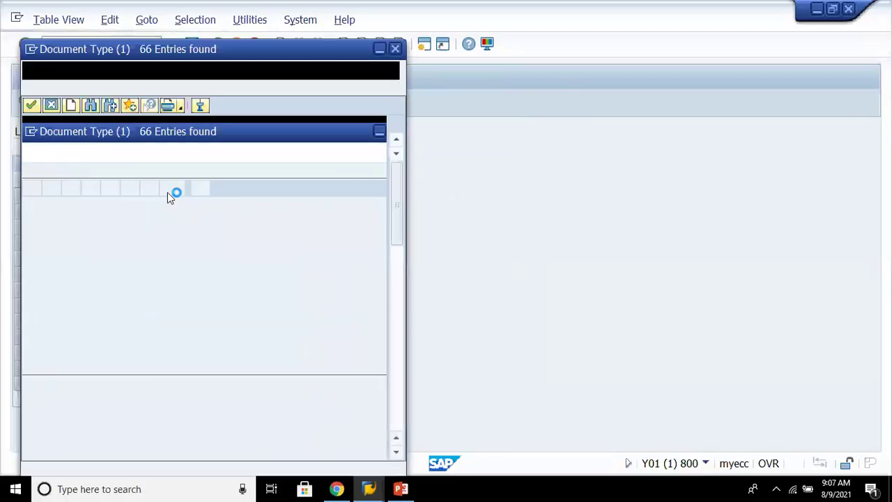
click(393, 406)
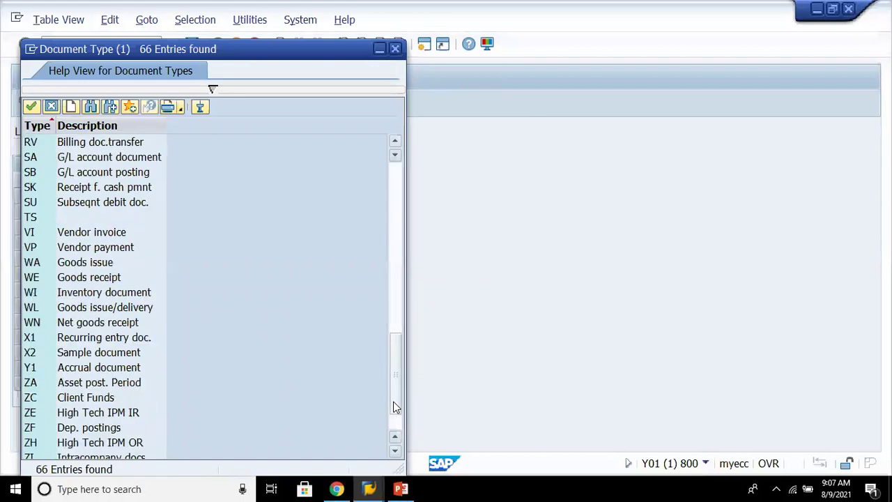
drag(393, 404, 393, 420)
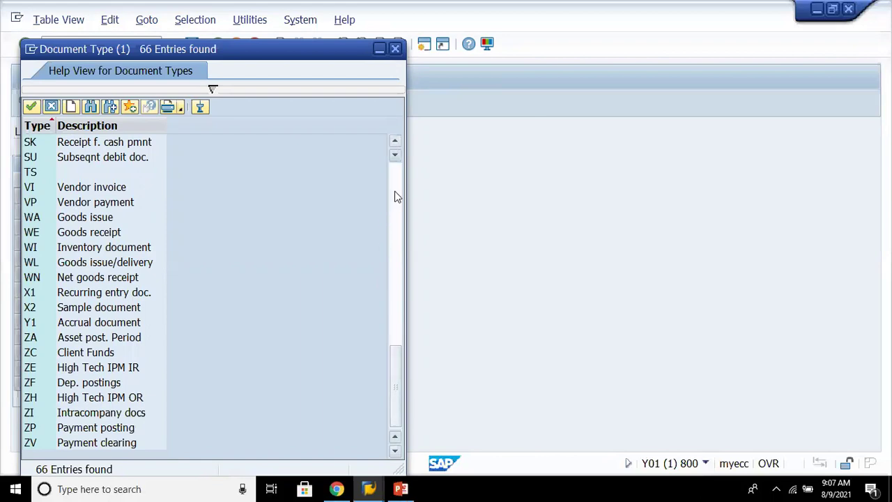
click(395, 144)
click(395, 144)
click(395, 145)
click(396, 144)
click(395, 144)
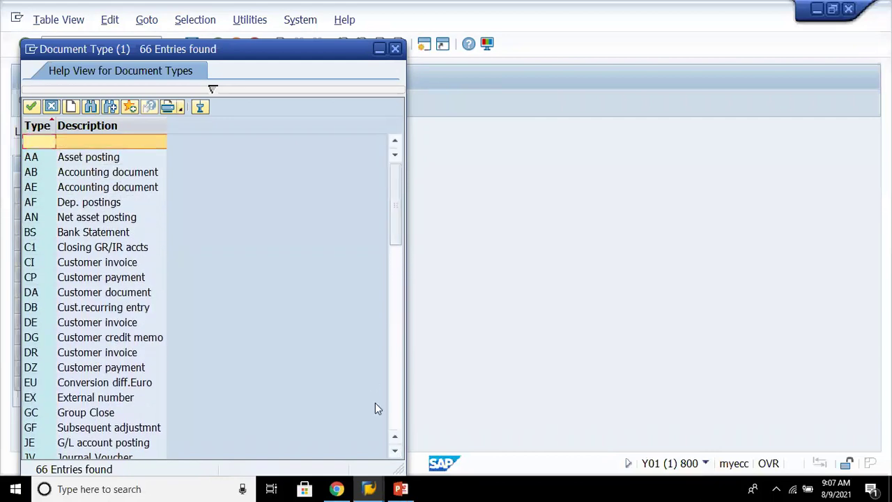
click(390, 363)
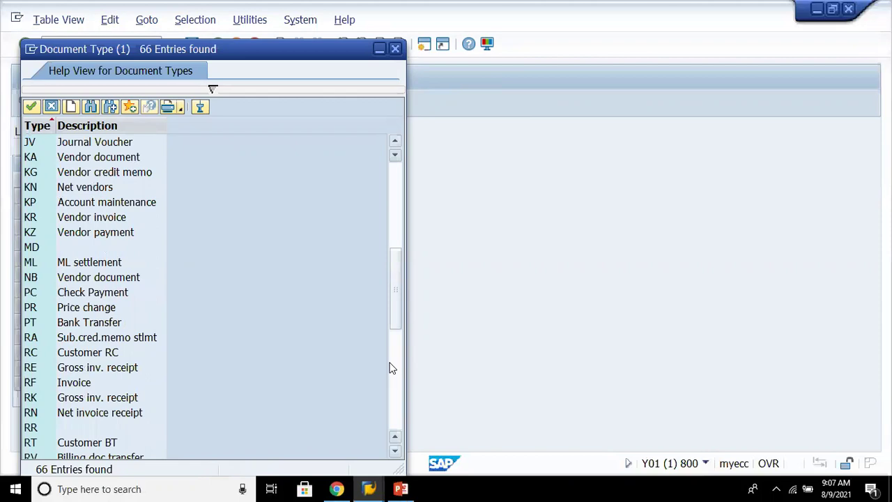
click(390, 368)
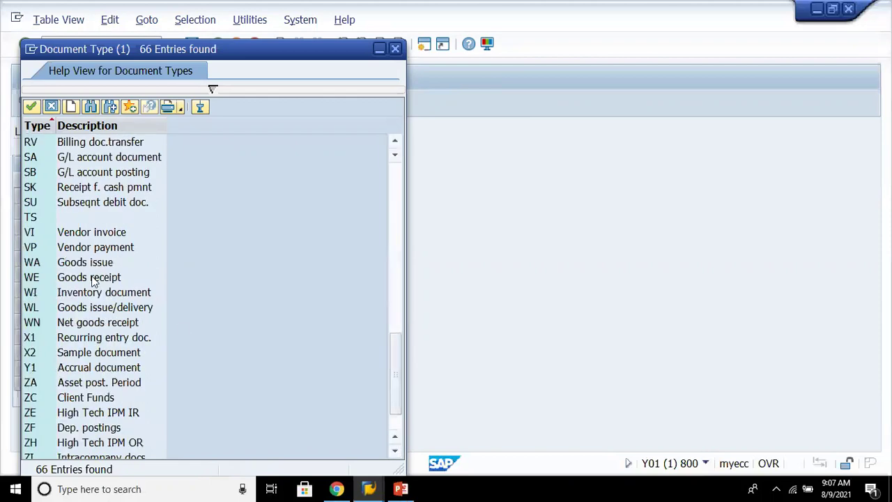
double_click(90, 158)
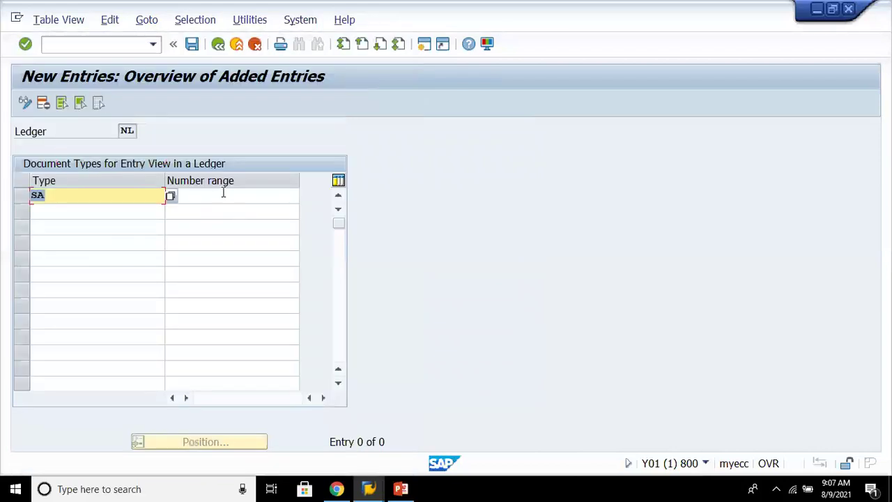
click(223, 194)
text(01)
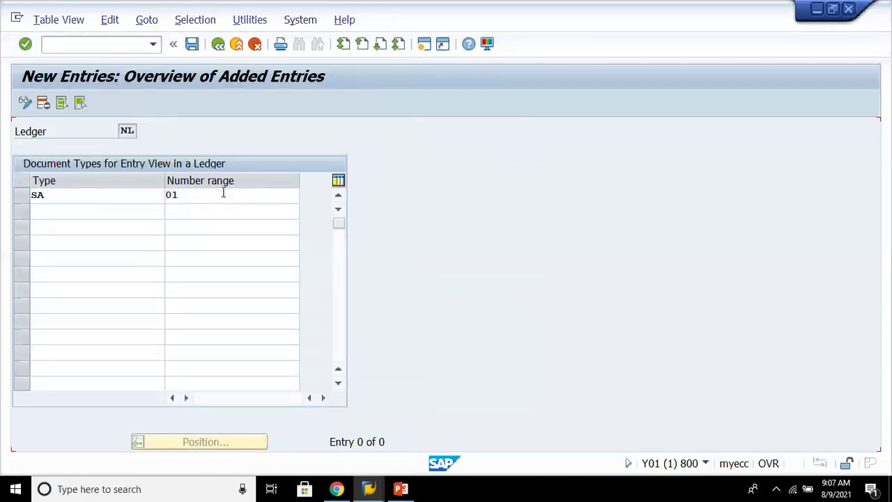
key(Return)
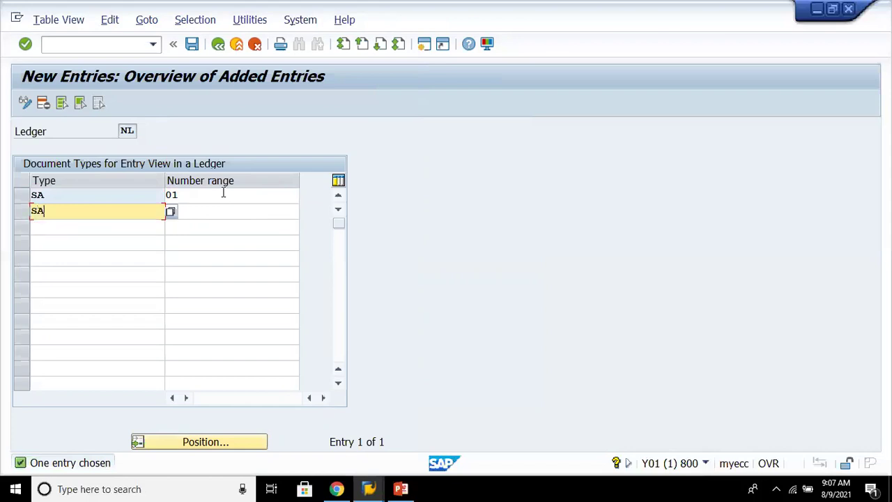
Try to add a second entry for document type SA with number range 02 in ledger NL, and discard it
text(SA)
key(Tab)
text(02)
key(Return)
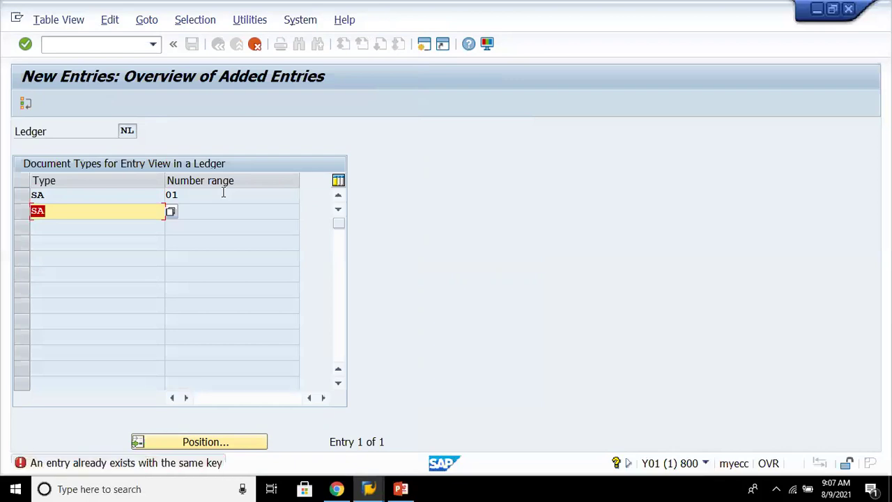
key(BackSpace)
click(255, 44)
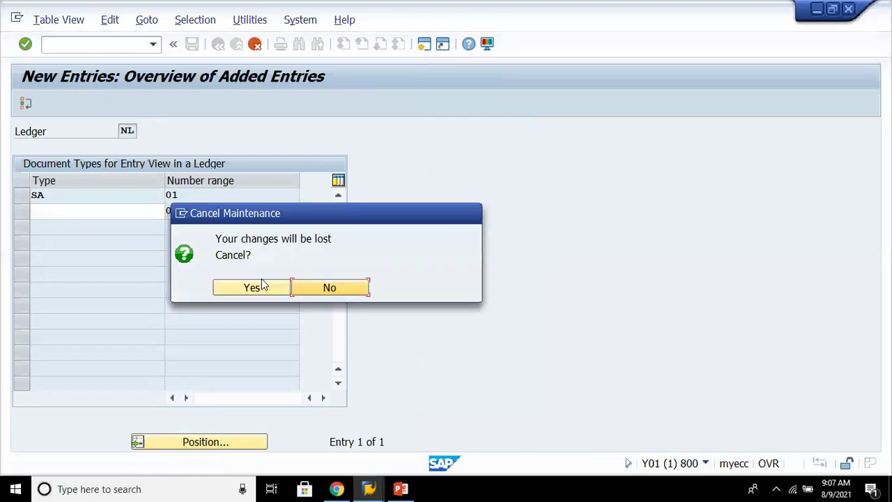
click(260, 282)
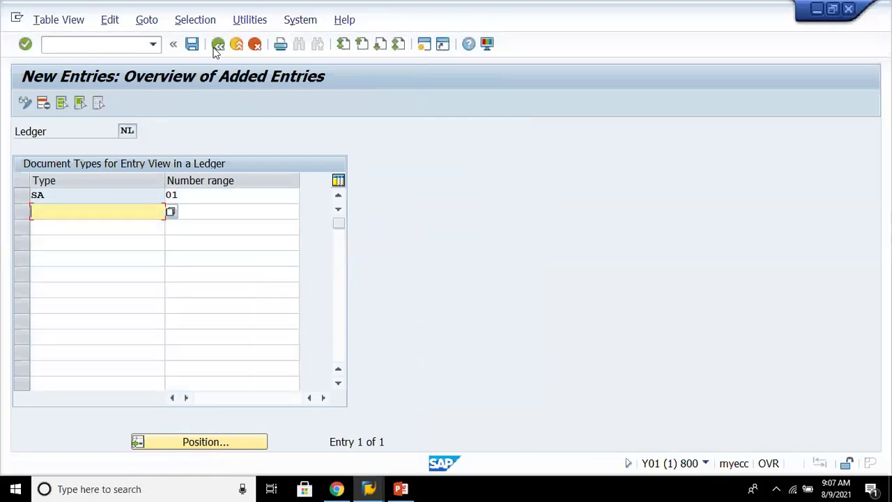
Leave the entry view document types and start new entries for ledger NL in Define Document Types for General Ledger View
click(219, 45)
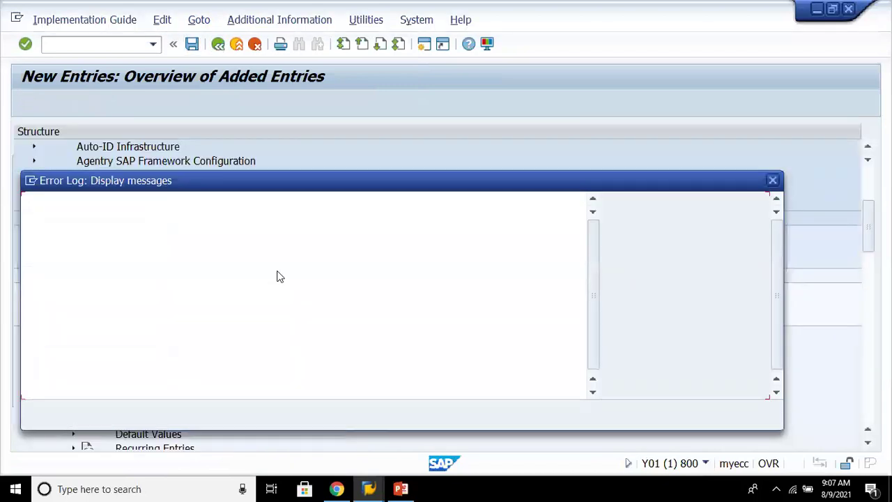
key(Return)
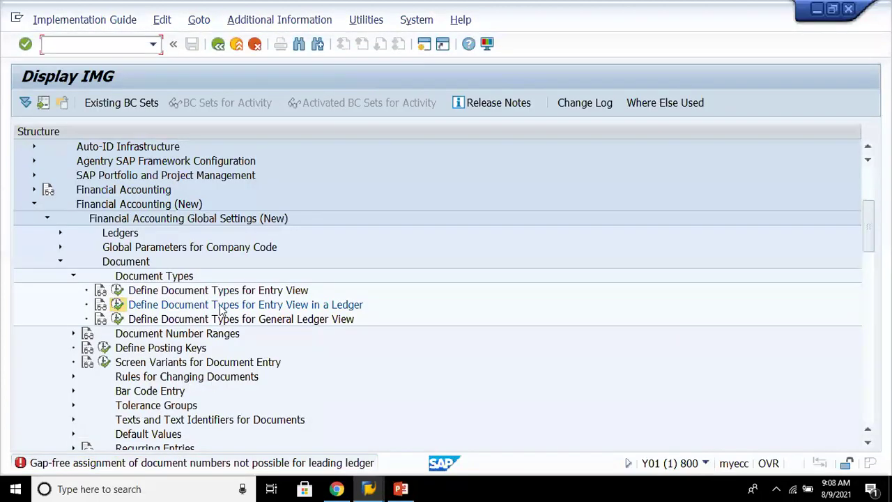
click(134, 320)
click(117, 319)
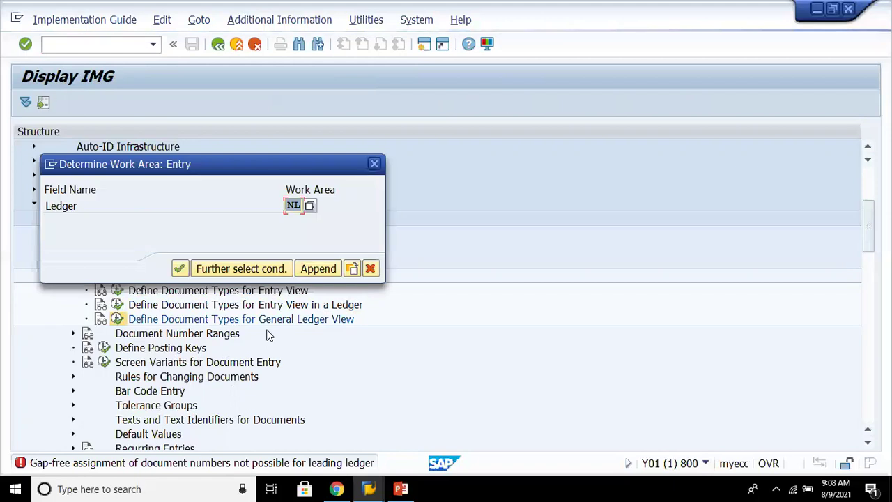
key(Return)
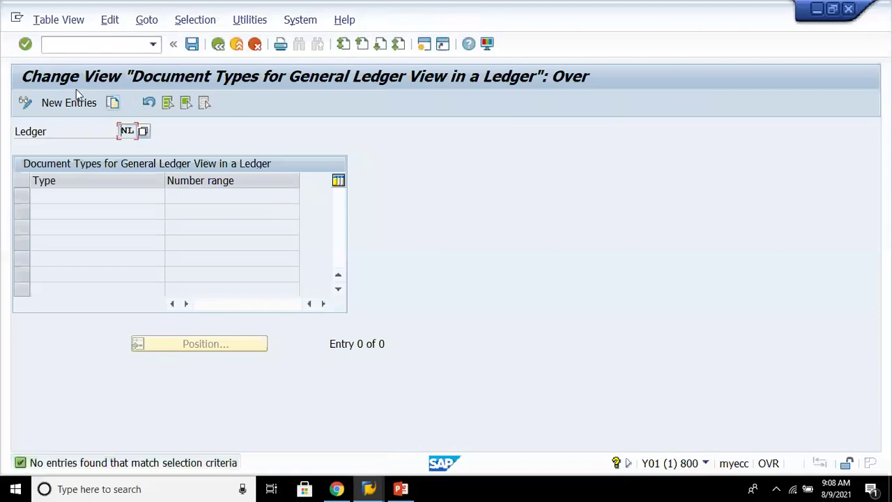
click(69, 102)
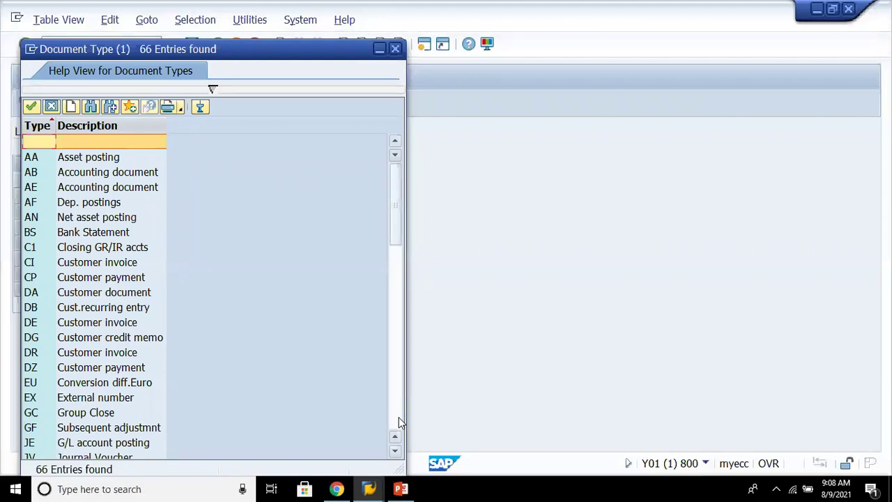
Add document type SA, chosen from the list of document types, with number range 01 to the general ledger view of ledger NL
click(399, 422)
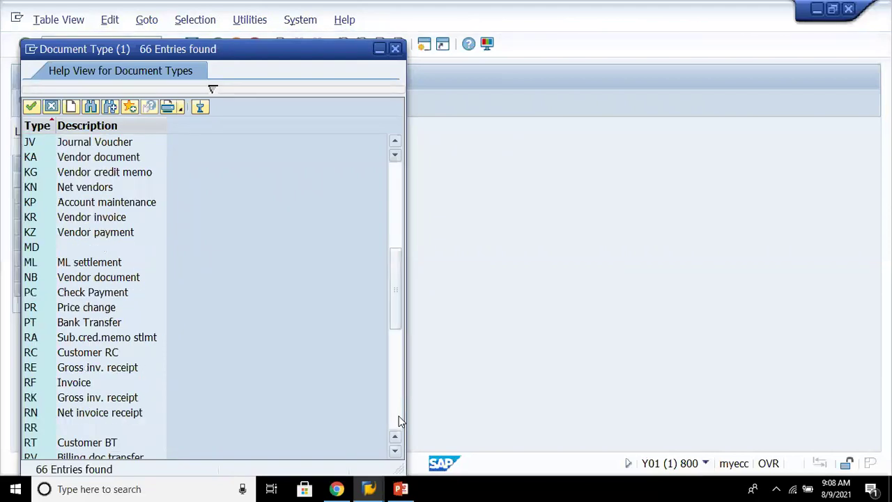
click(399, 421)
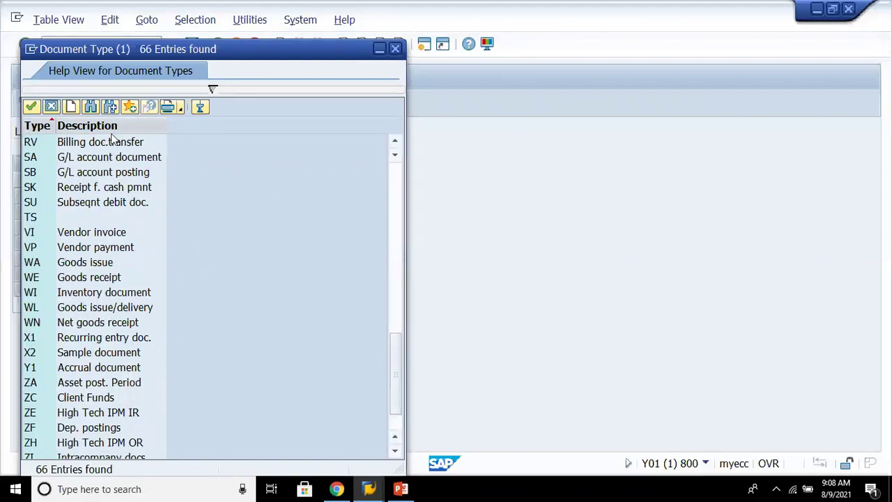
double_click(87, 157)
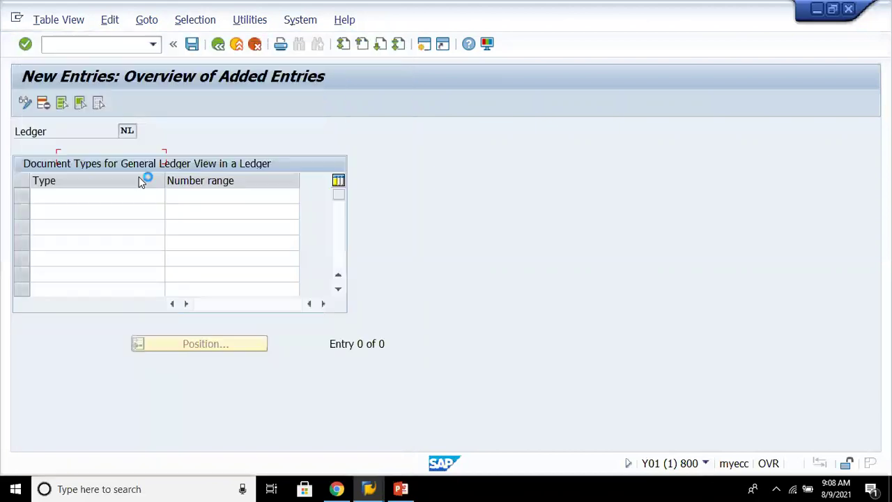
click(202, 193)
text(01)
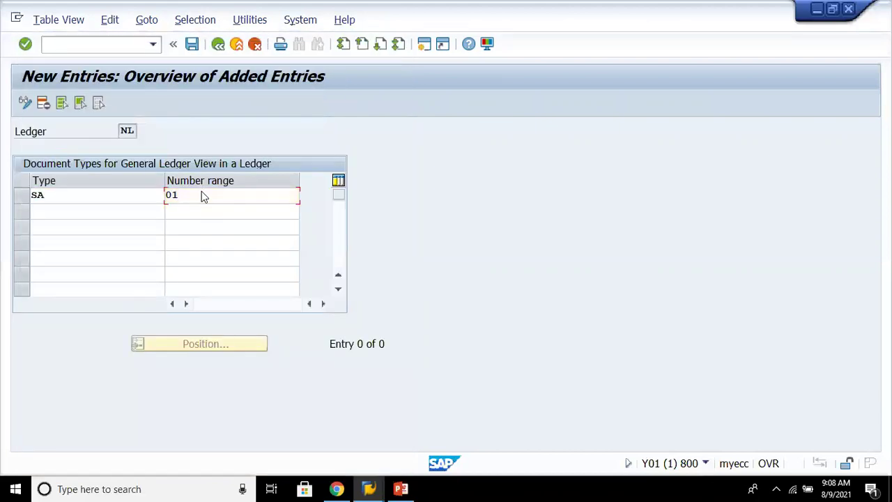
key(Return)
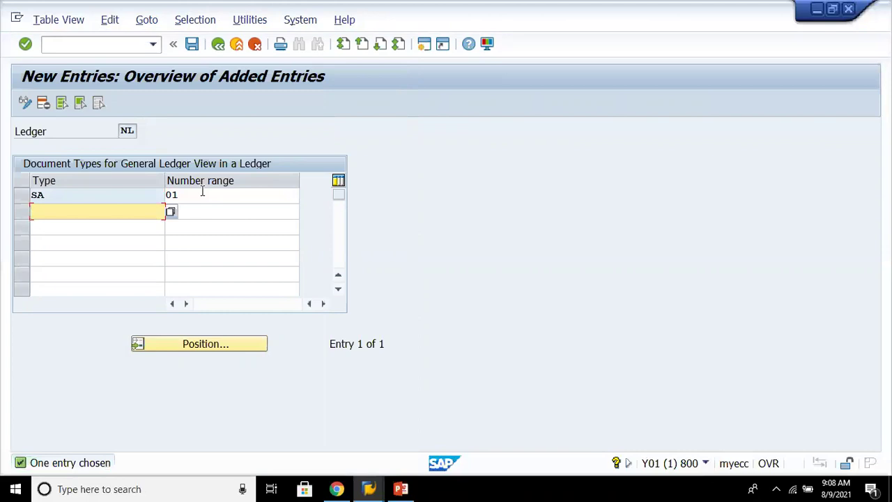
Save the general ledger view document type entry under customizing request Y01K900720 and return to the IMG
click(192, 44)
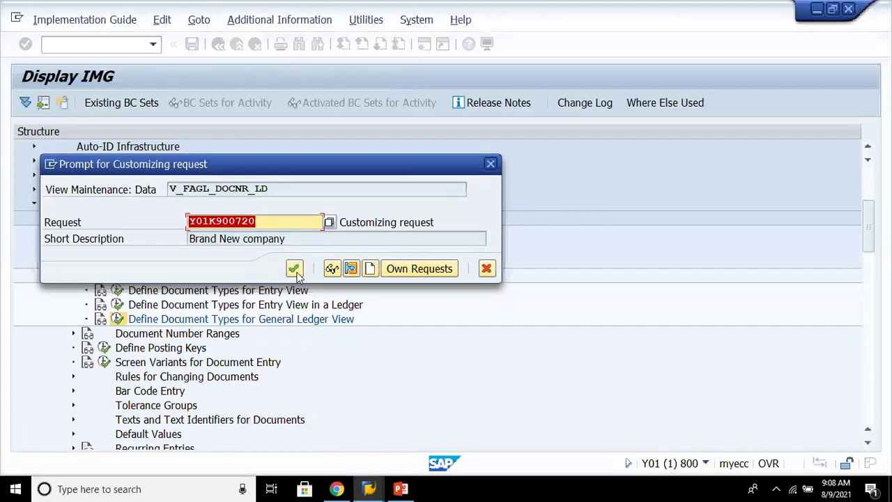
click(294, 269)
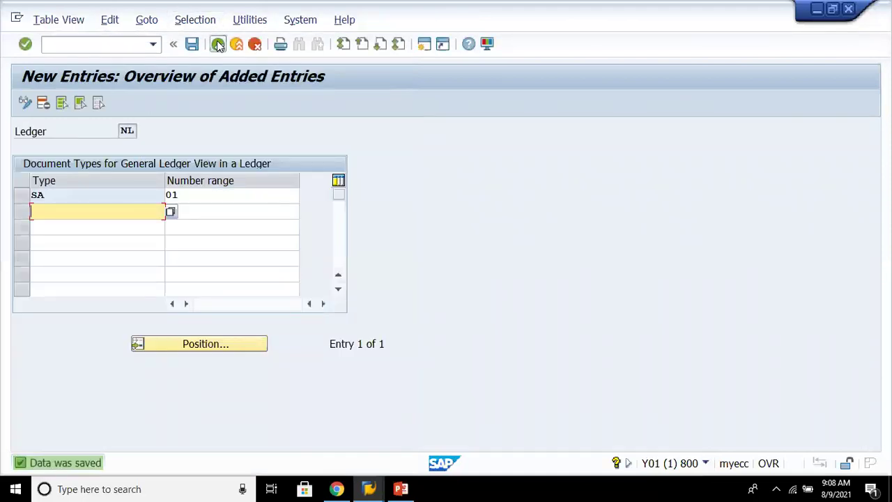
click(218, 45)
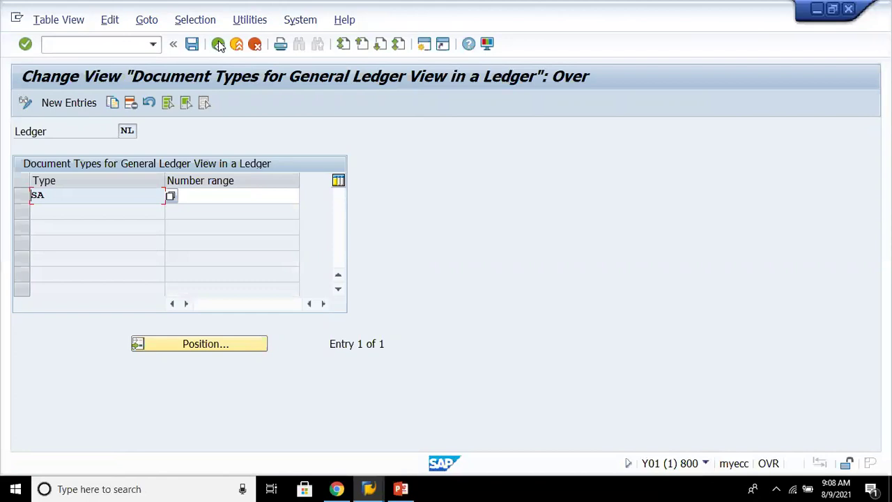
click(218, 44)
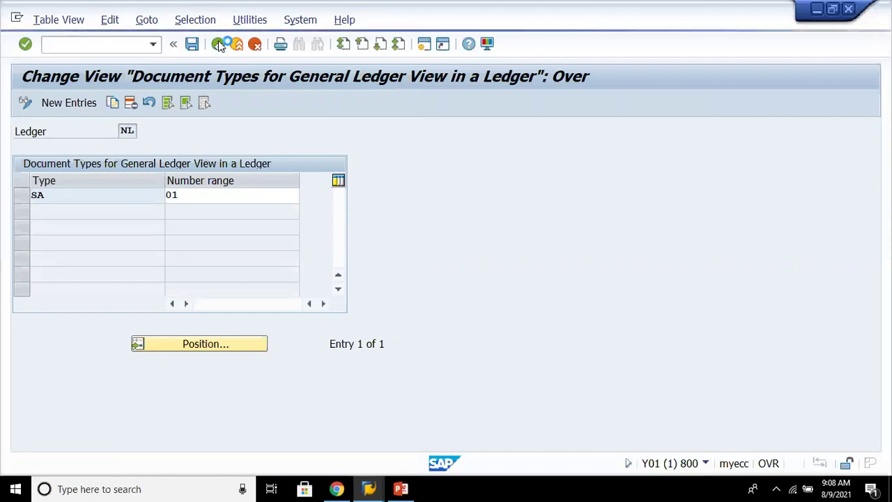
Collapse Document Types, look into Document Number Ranges and open the Define Posting Keys activity under Document
key(Up)
key(Up)
key(Up)
key(Left)
key(Down)
key(Right)
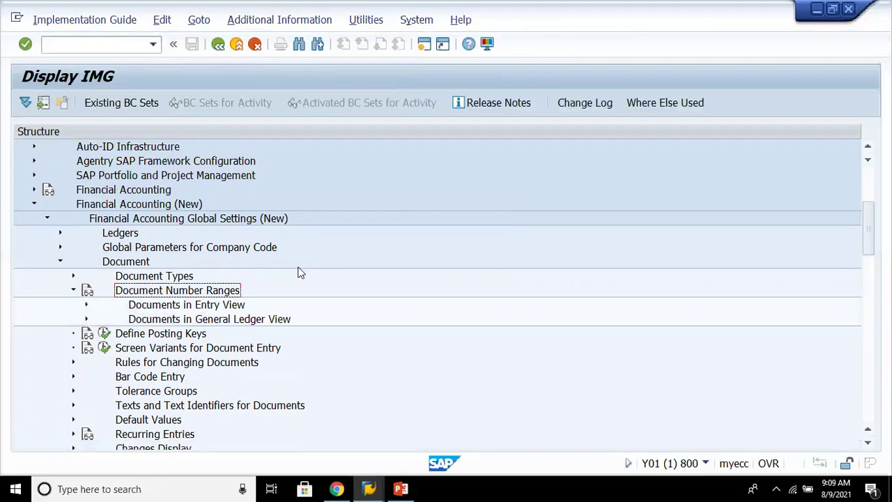
key(Left)
key(Down)
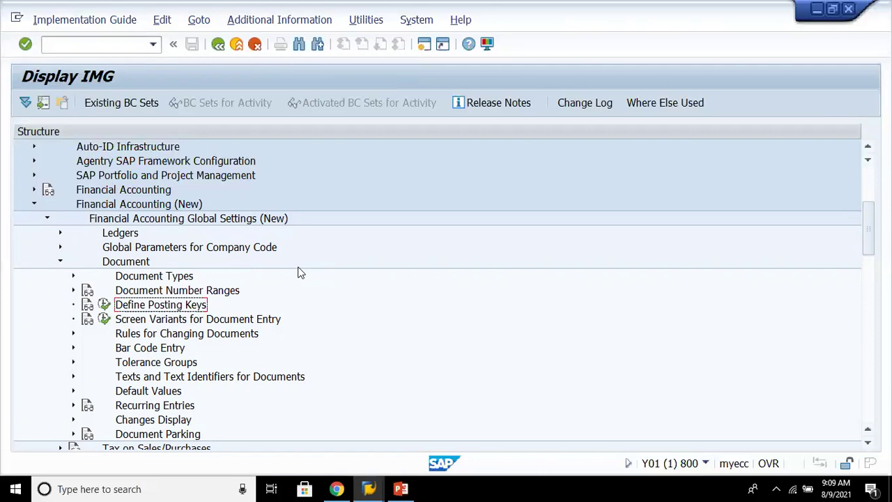
click(103, 304)
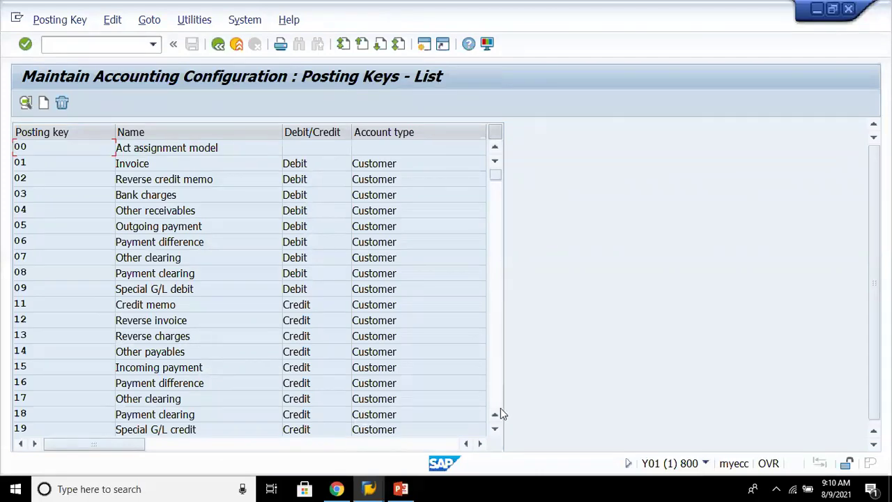
Examine the posting keys list down to the G/L account debit and credit entry keys 40 and 50, and return to the IMG
click(494, 430)
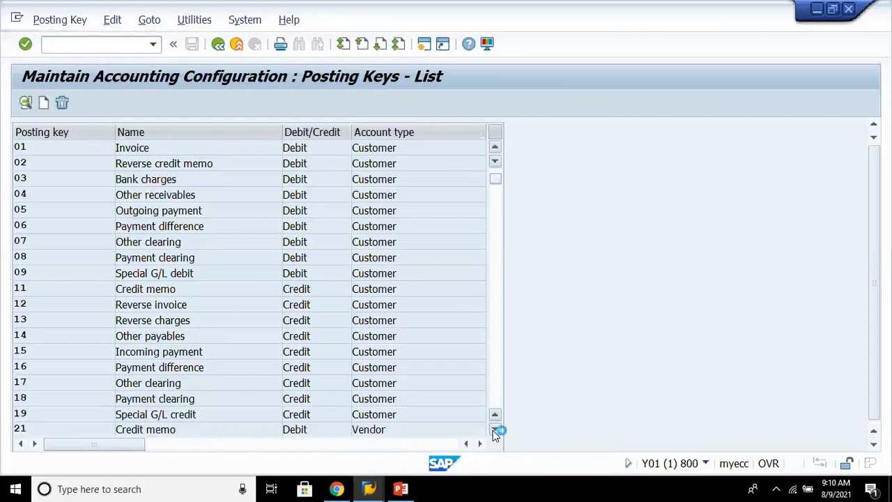
click(494, 431)
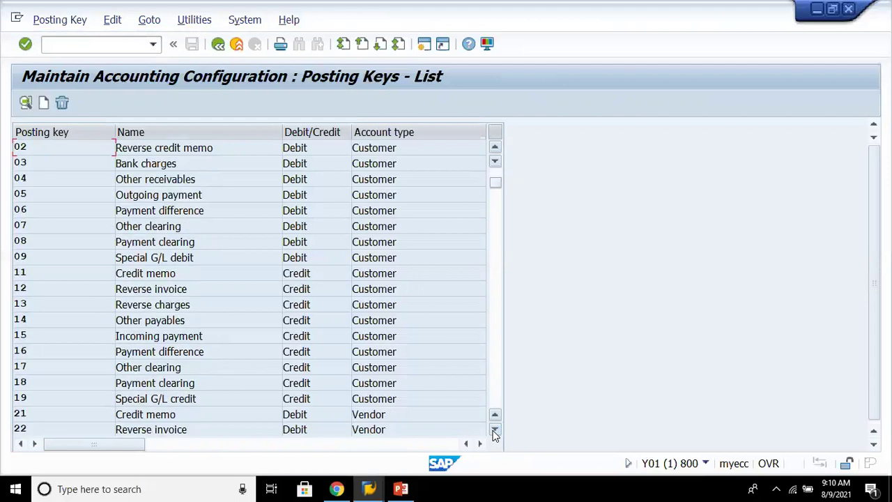
click(495, 430)
click(494, 431)
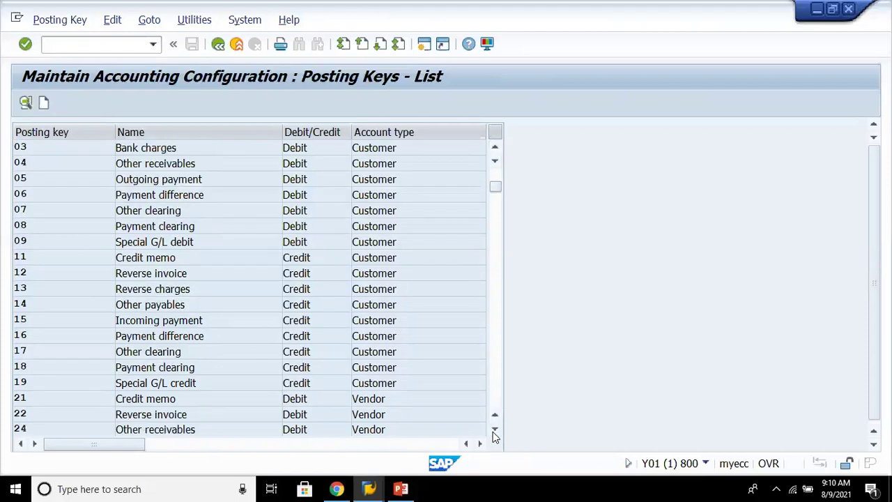
click(494, 431)
click(494, 431)
click(494, 431)
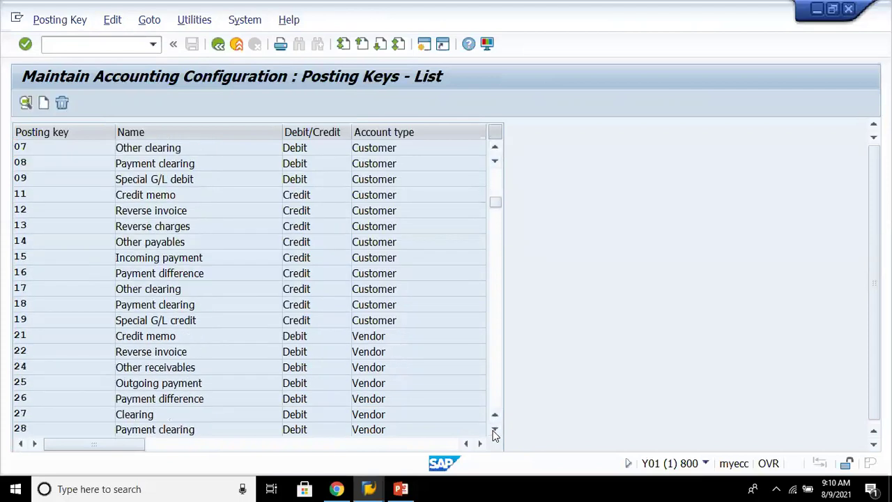
click(494, 431)
click(494, 431)
click(494, 431)
click(494, 431)
click(494, 430)
click(495, 431)
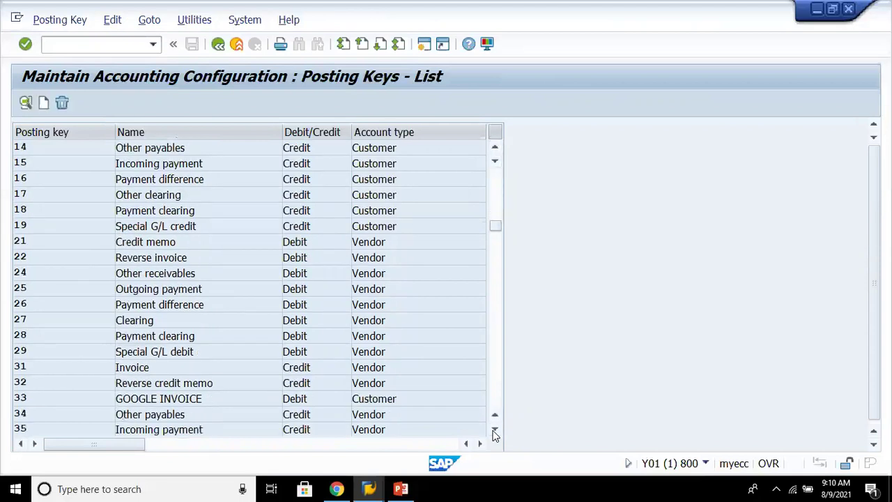
click(494, 431)
click(495, 431)
click(494, 431)
click(495, 431)
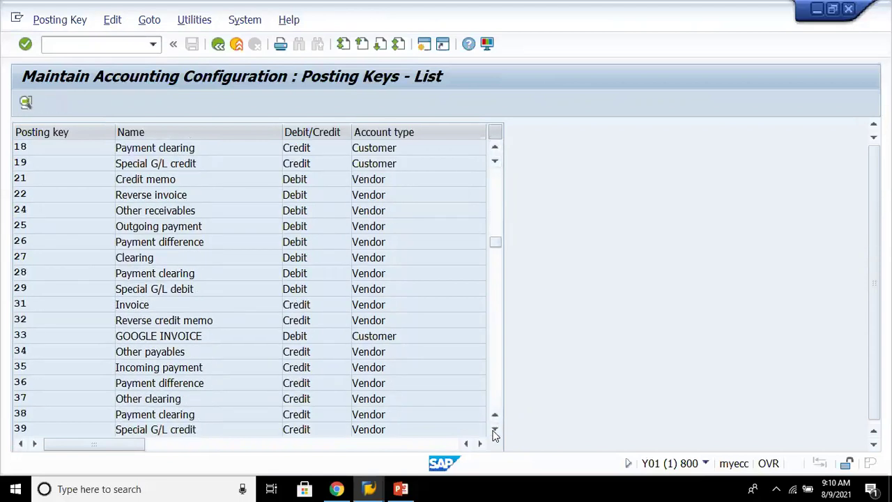
click(494, 431)
click(494, 431)
scroll(139, 362, down, 1)
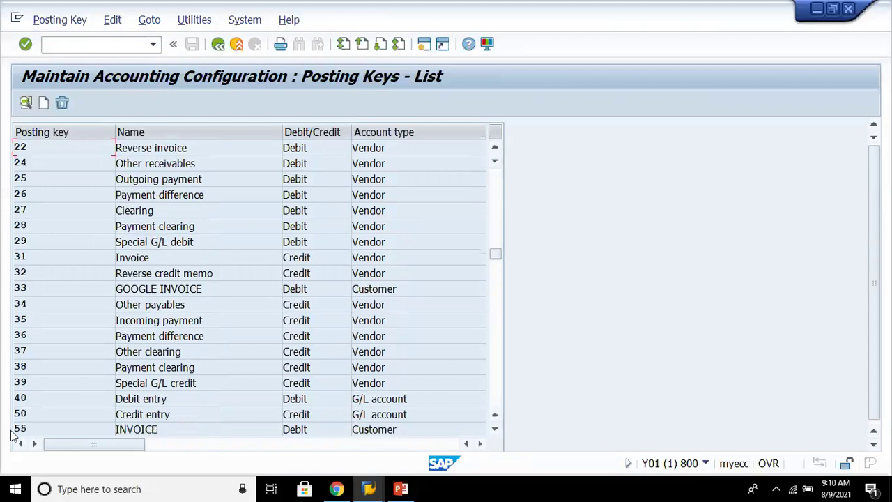
click(190, 398)
click(188, 412)
click(218, 44)
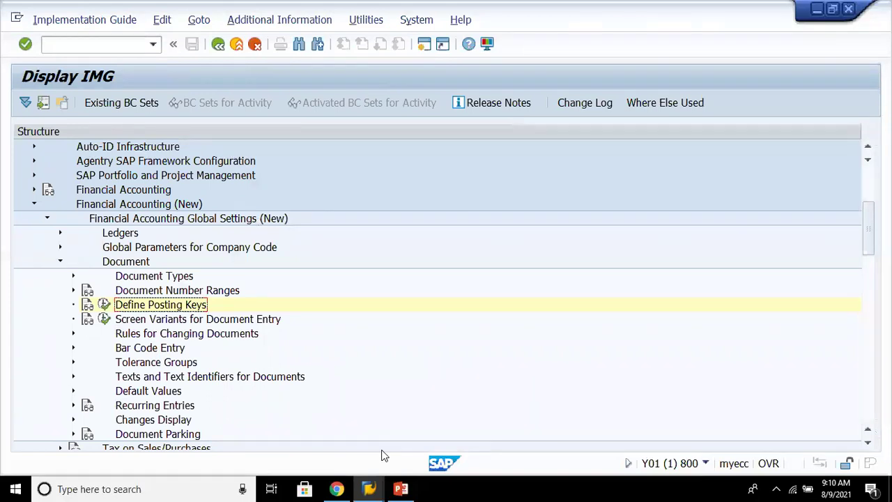
Collapse Document and expand Global Parameters for Company Code down to Maximum Exchange Rate Difference under Currencies
key(Up)
key(Up)
key(Up)
key(Left)
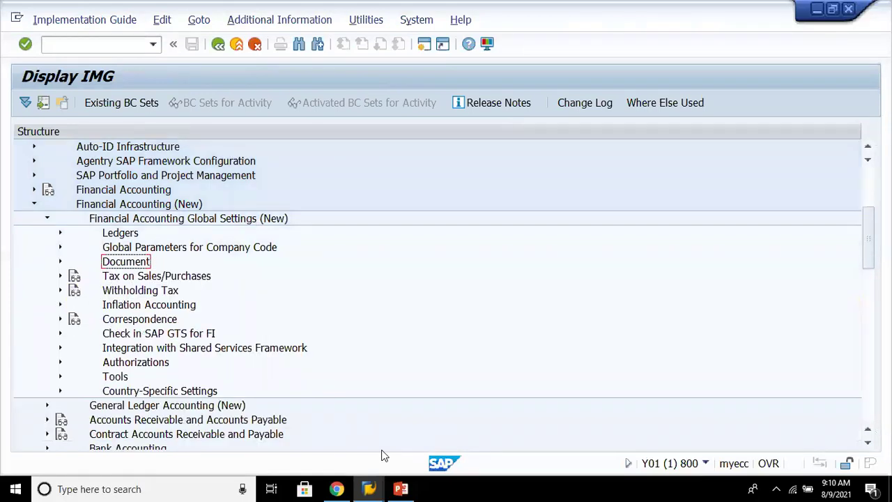
key(Up)
key(Up)
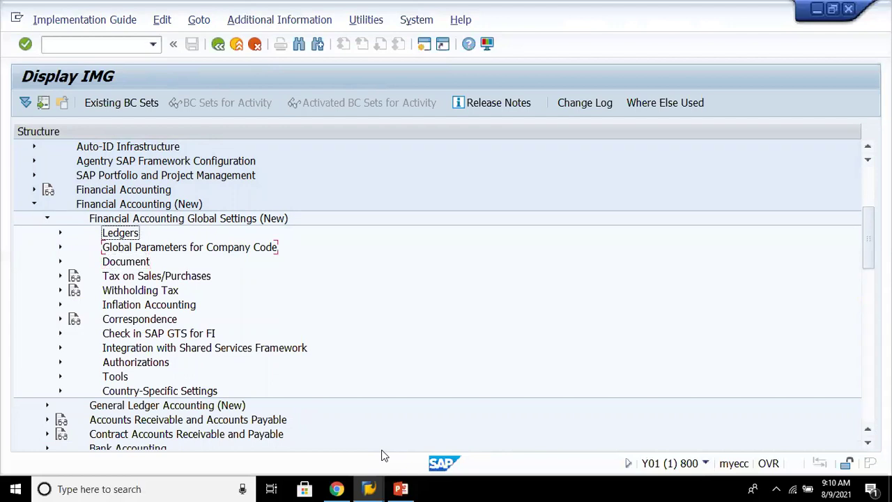
key(Down)
key(Right)
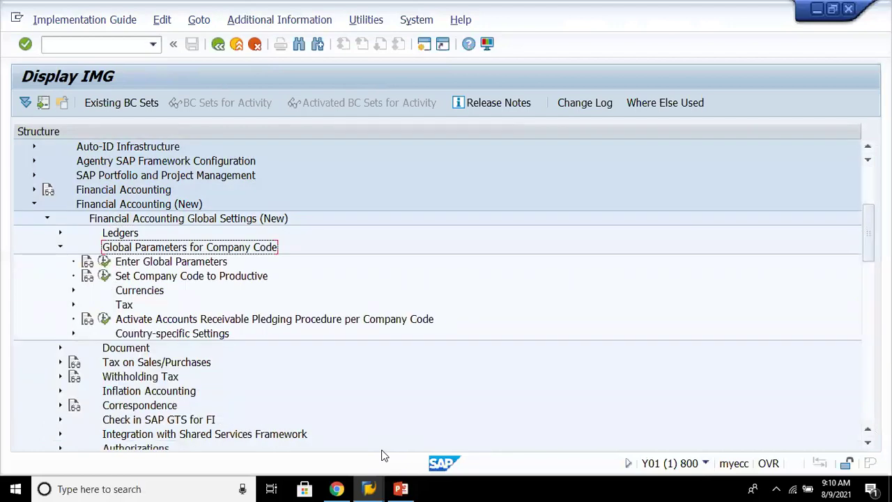
key(Down)
key(Down)
key(Down)
key(Right)
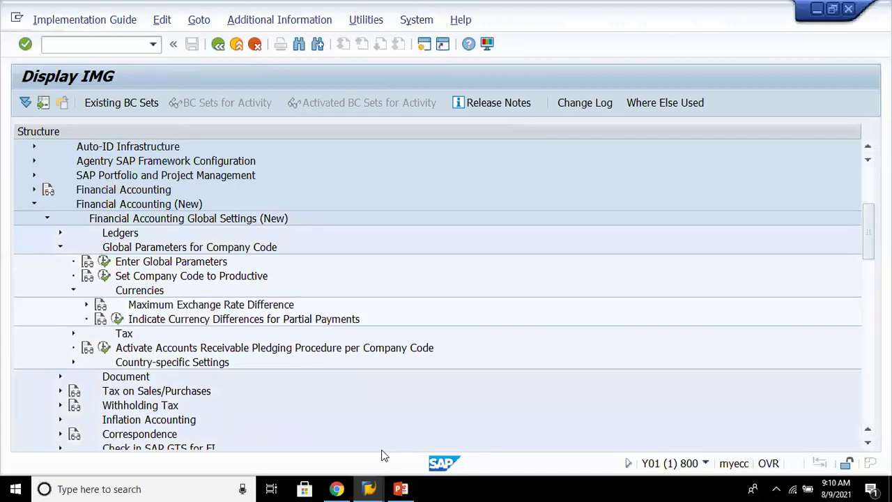
key(Down)
key(Right)
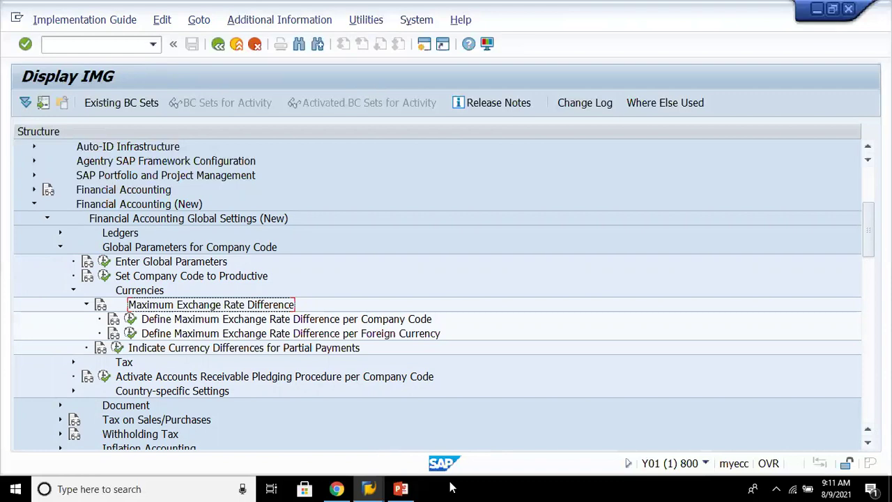
Open Define Maximum Exchange Rate Difference per Company Code and position the list at company code 8880
click(359, 320)
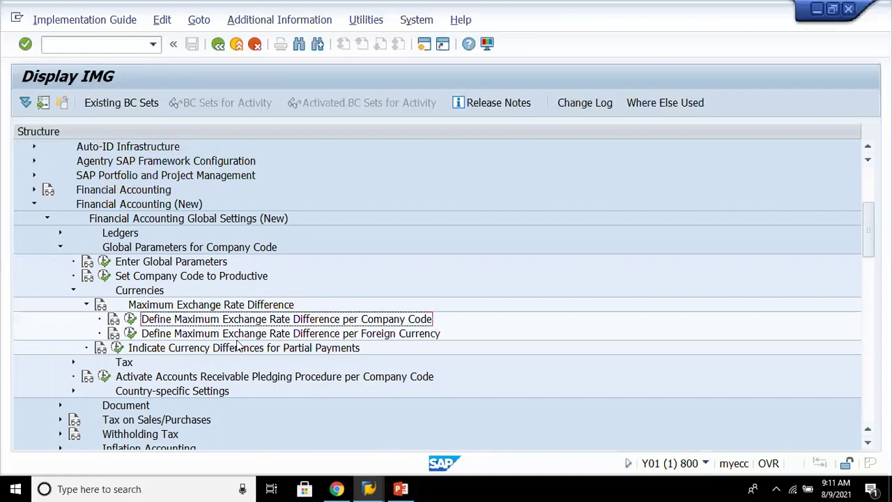
click(131, 319)
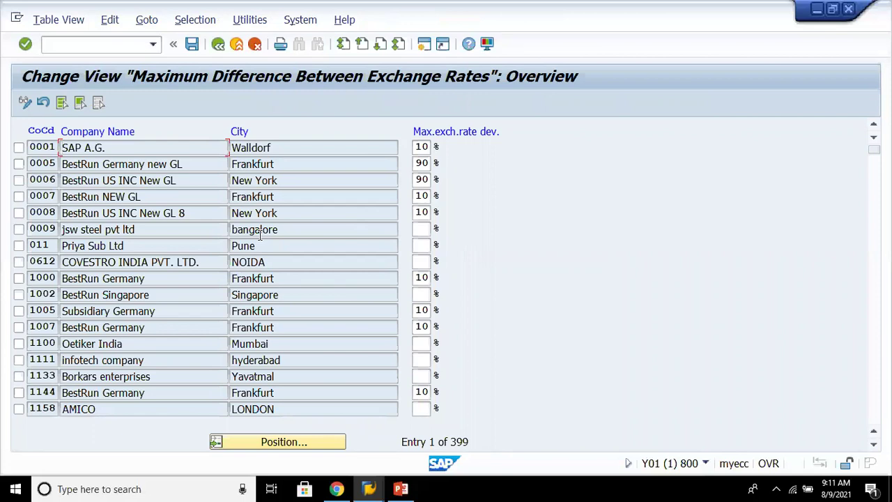
click(221, 444)
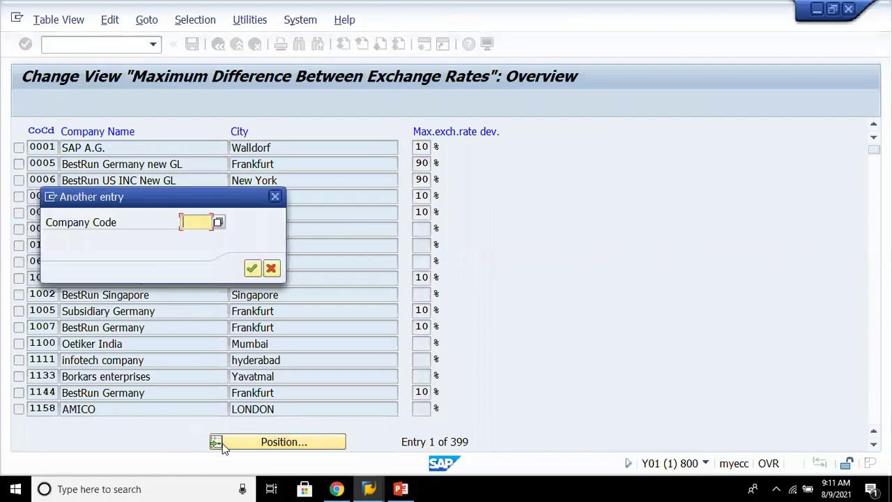
text(8880)
key(Return)
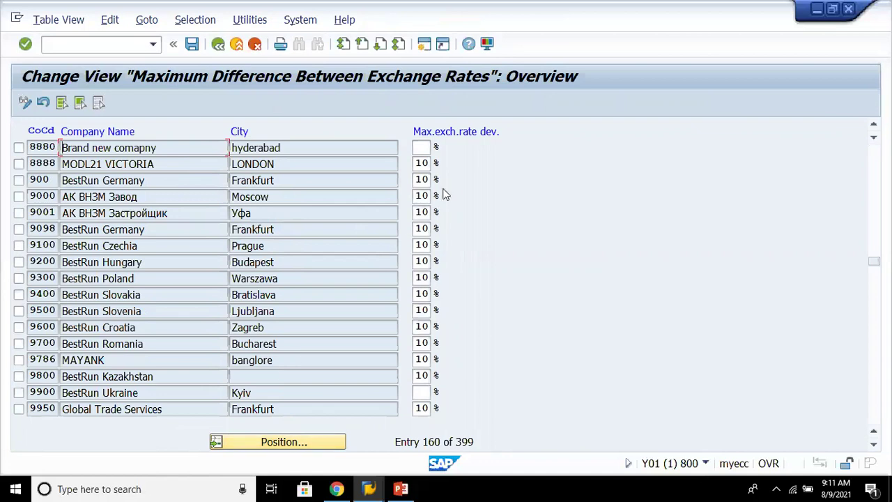
Set the maximum exchange rate deviation for company code 8880 to 10%, save it under the Brand New company customizing request and return to the IMG
click(423, 148)
text(10)
click(192, 45)
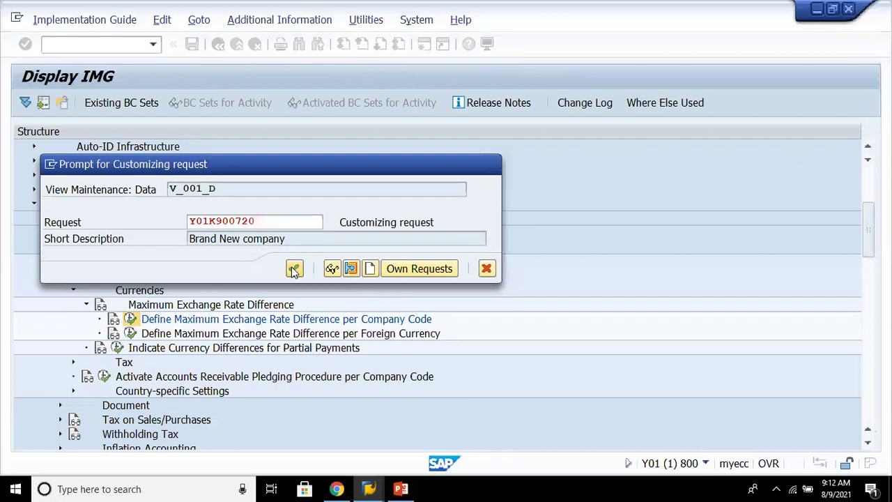
click(293, 269)
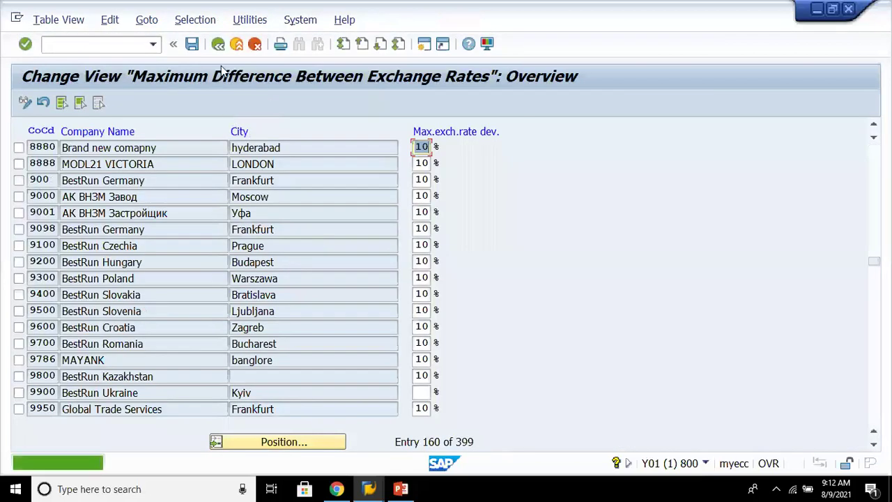
click(218, 45)
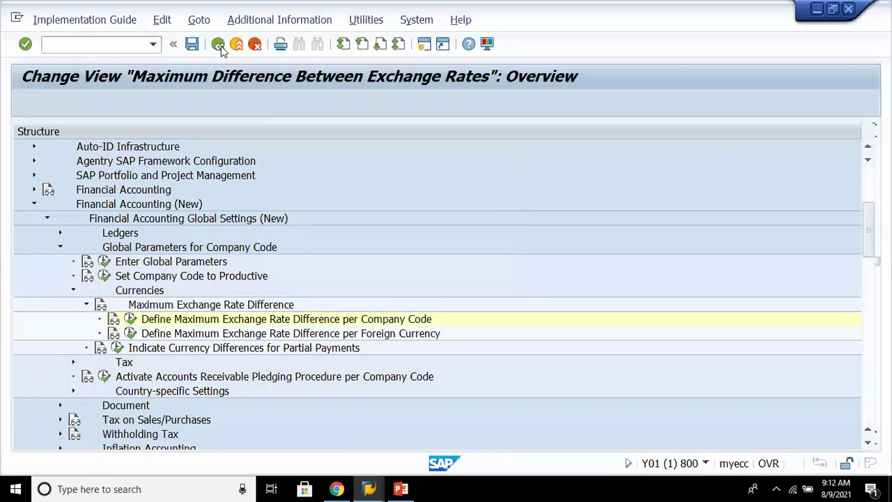
Open Define Maximum Exchange Rate Difference per Foreign Currency and look over the existing EUR, GBP and USD deviations against INR
click(239, 336)
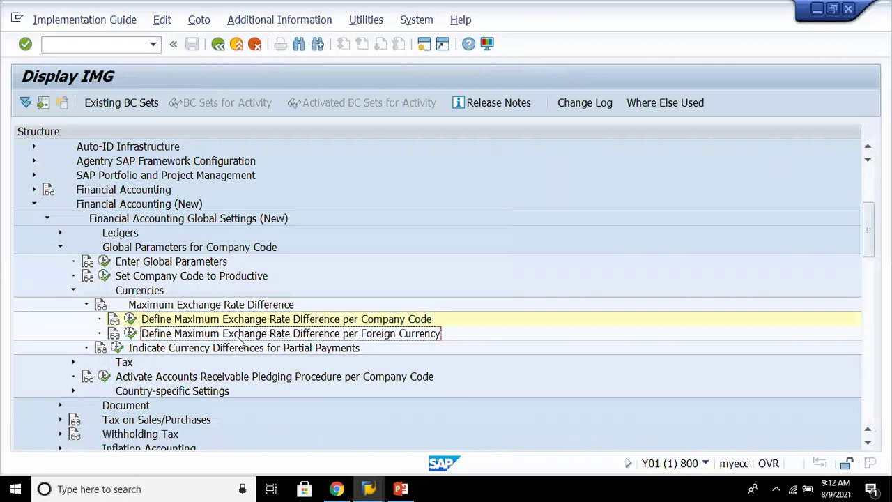
click(130, 334)
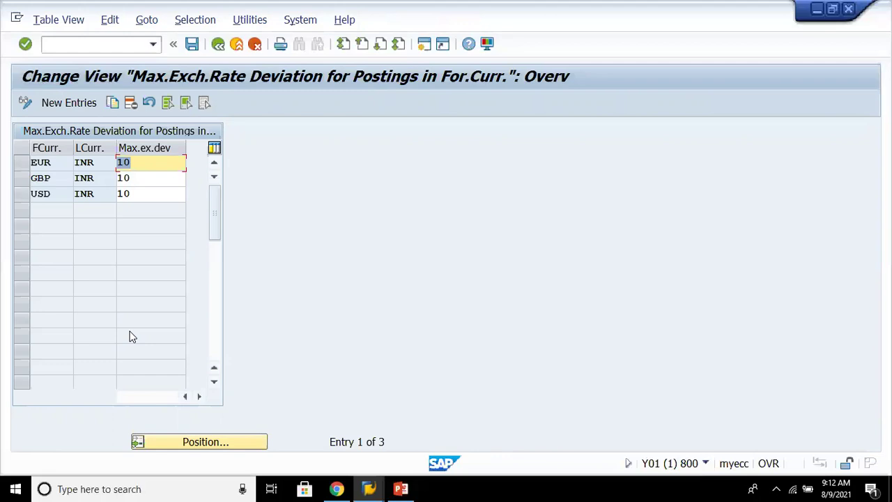
click(80, 105)
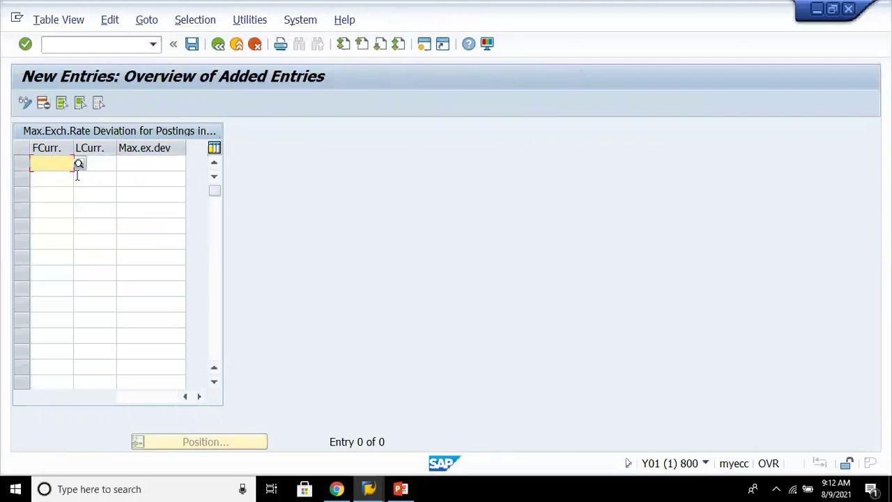
click(219, 44)
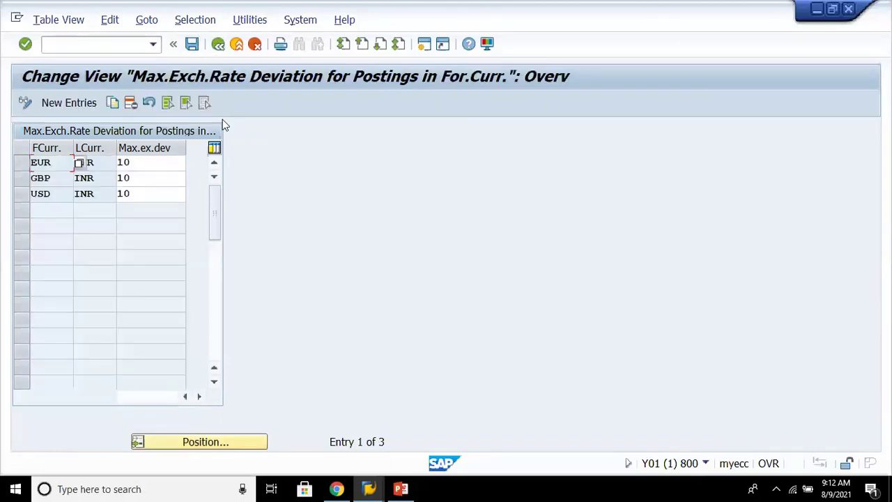
click(161, 164)
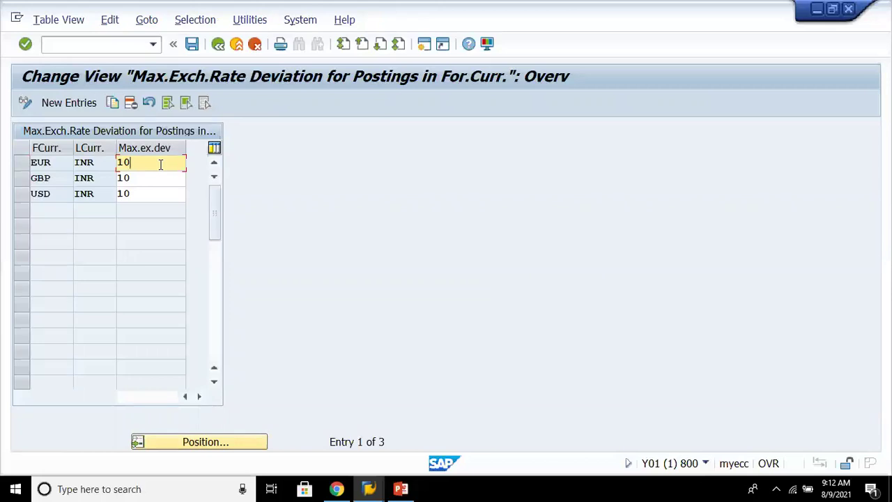
click(167, 189)
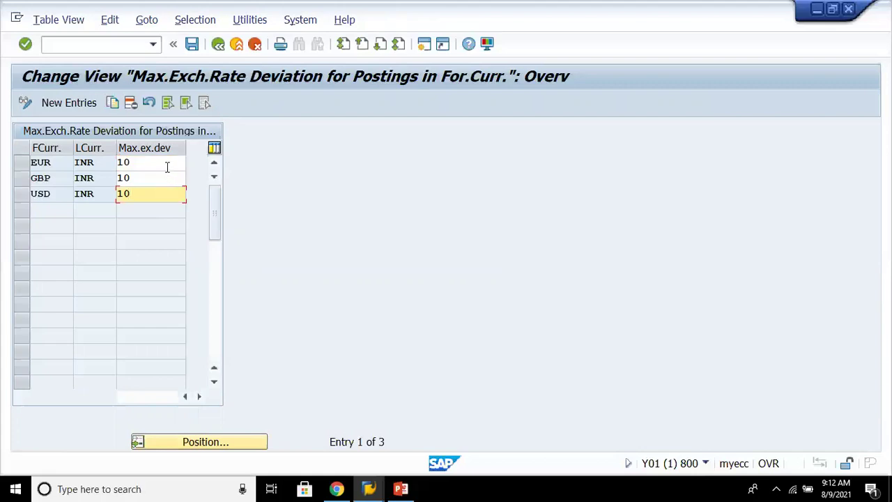
click(167, 166)
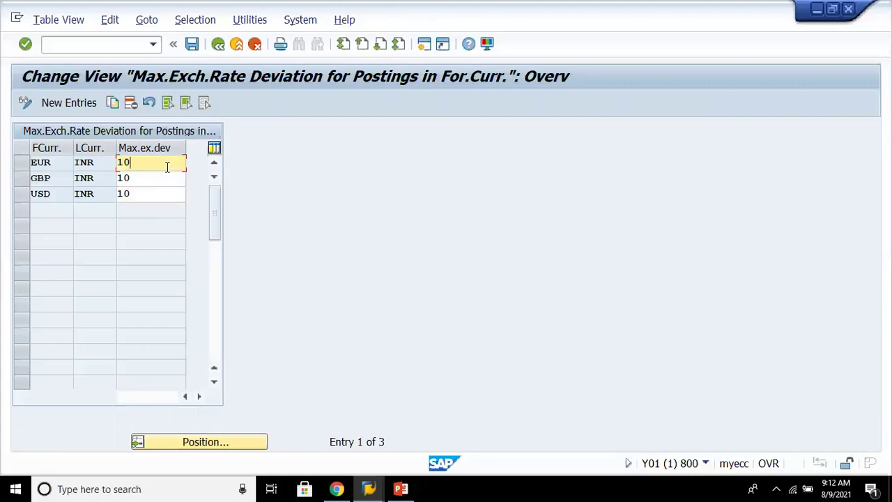
Create a new exchange rate deviation entry with foreign currency AED, local currency INR and a maximum deviation of 10
click(78, 107)
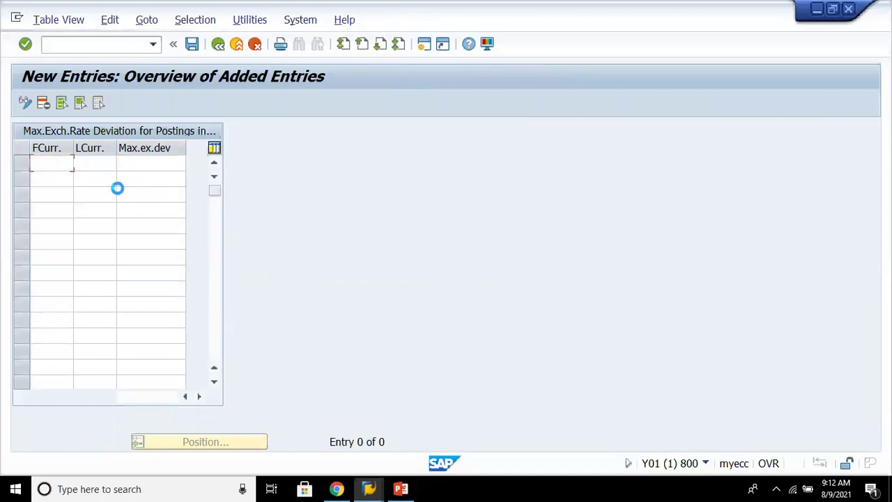
key(F4)
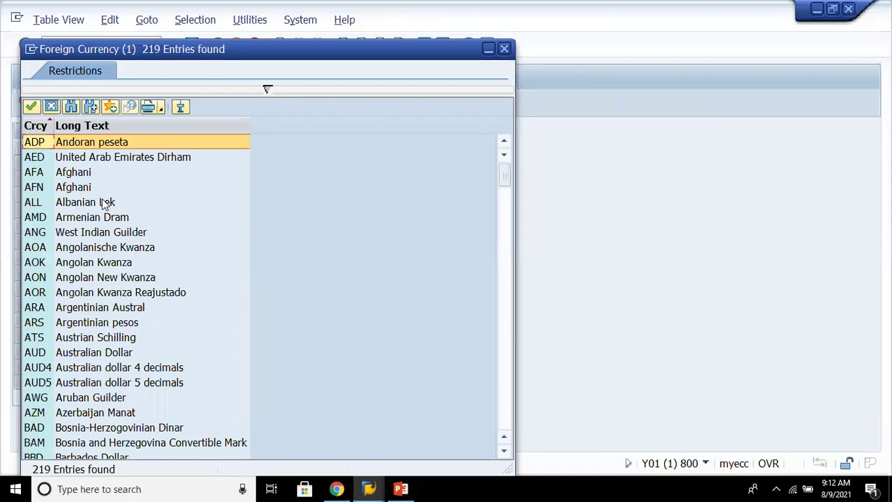
double_click(134, 159)
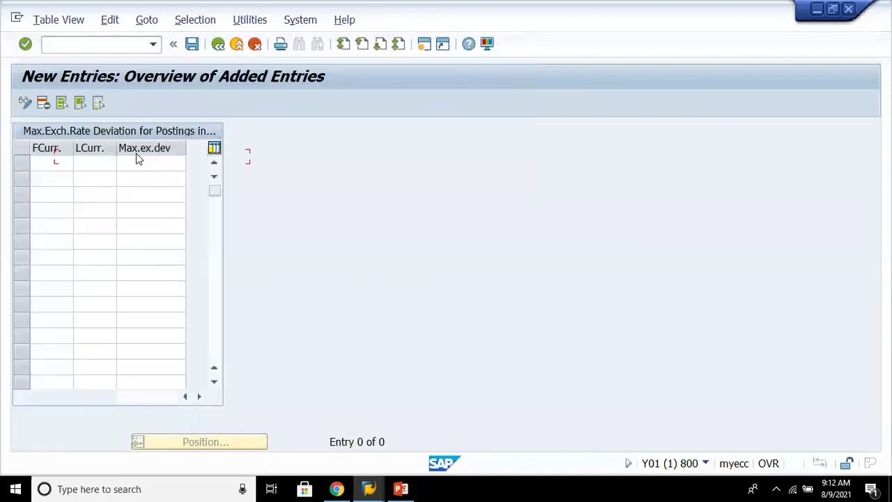
click(101, 161)
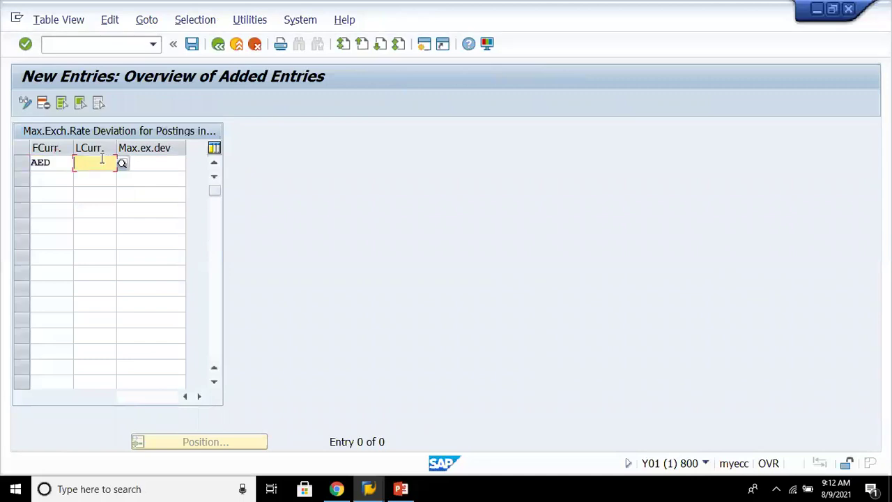
text(INR)
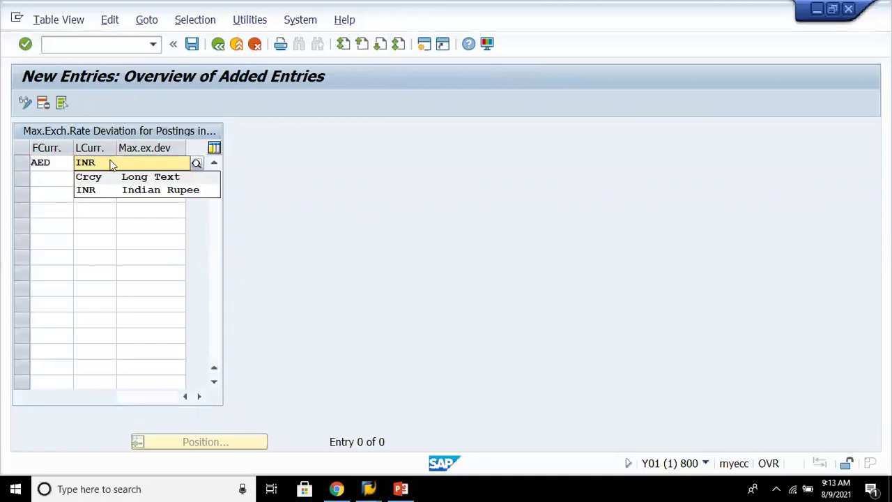
click(107, 191)
click(165, 158)
text(10)
key(Return)
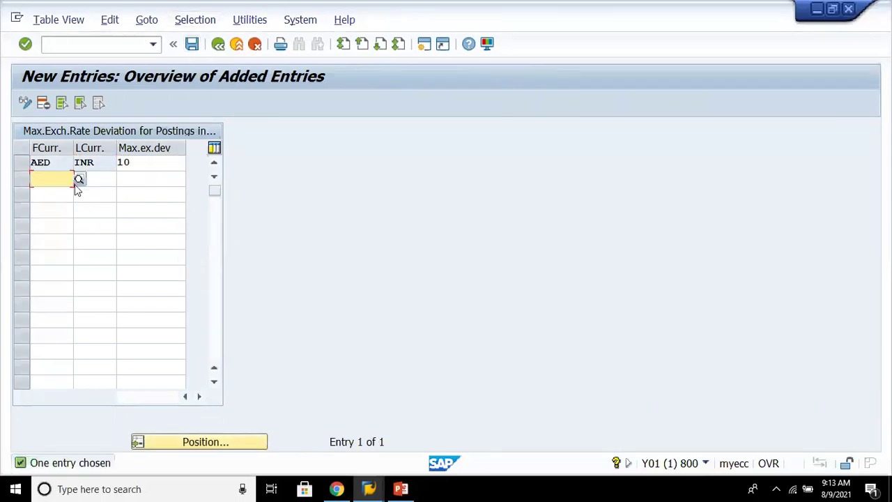
Choose SAR, Saudi Riyal, from the list of possible currencies as the foreign currency of the second new entry
key(ctrl+s)
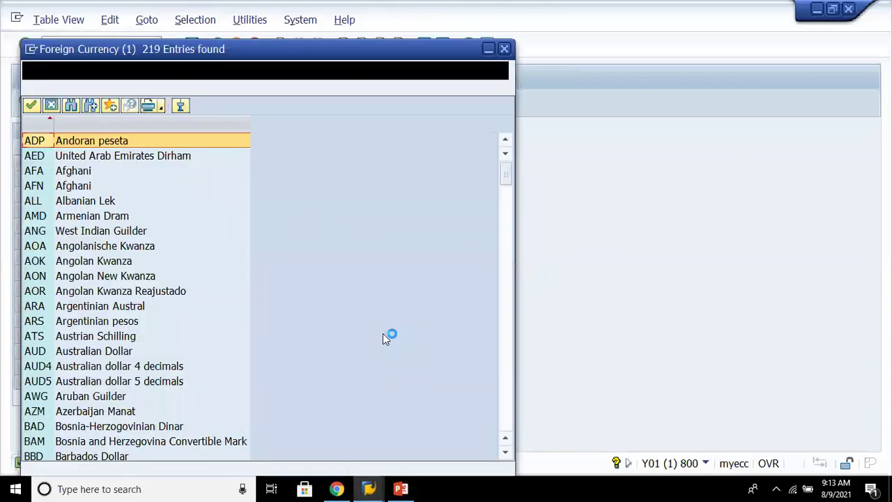
click(503, 433)
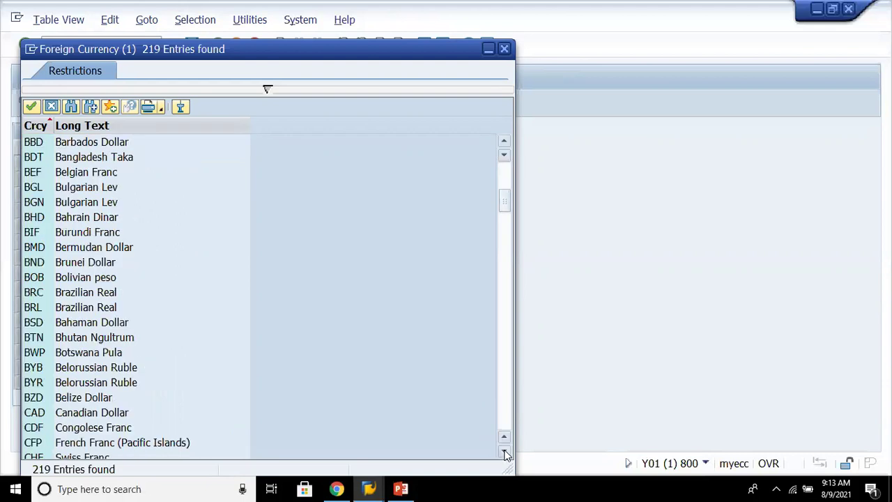
click(504, 452)
click(504, 452)
click(504, 452)
click(504, 452)
click(504, 452)
click(504, 453)
click(504, 453)
click(504, 452)
click(504, 453)
click(504, 452)
click(504, 452)
click(504, 452)
click(504, 453)
click(504, 452)
click(504, 452)
click(504, 452)
click(504, 453)
click(504, 452)
click(504, 452)
click(504, 453)
click(504, 452)
click(504, 453)
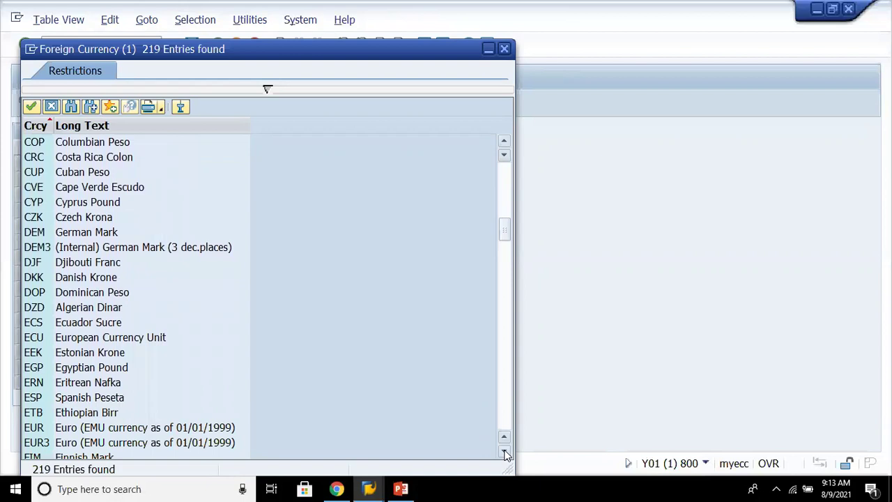
click(504, 452)
click(504, 453)
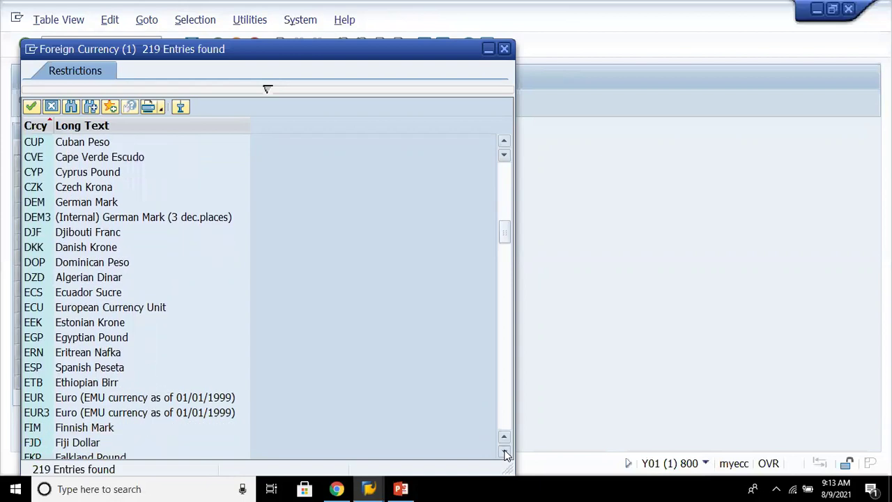
click(504, 452)
click(504, 452)
click(504, 453)
click(504, 453)
click(504, 453)
click(504, 453)
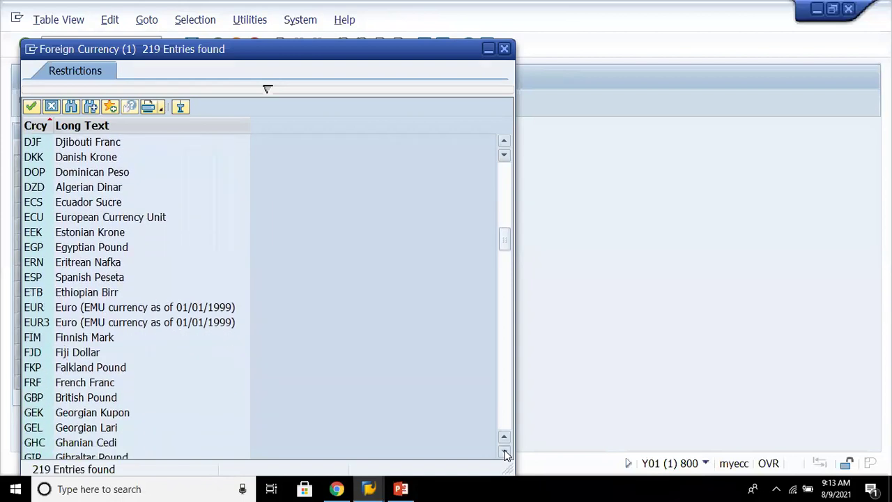
click(504, 453)
click(504, 452)
click(504, 452)
click(504, 452)
click(504, 452)
click(504, 452)
click(504, 452)
click(504, 452)
click(505, 453)
click(506, 453)
click(506, 453)
click(505, 453)
click(505, 454)
click(505, 453)
click(506, 453)
click(505, 453)
click(505, 454)
click(505, 453)
click(505, 453)
click(506, 453)
click(505, 454)
click(505, 453)
click(505, 453)
click(505, 453)
click(506, 453)
click(505, 453)
click(506, 453)
click(505, 453)
click(505, 453)
click(506, 453)
click(506, 453)
click(506, 453)
click(506, 453)
click(505, 453)
click(506, 453)
click(505, 453)
click(506, 453)
click(506, 453)
click(505, 453)
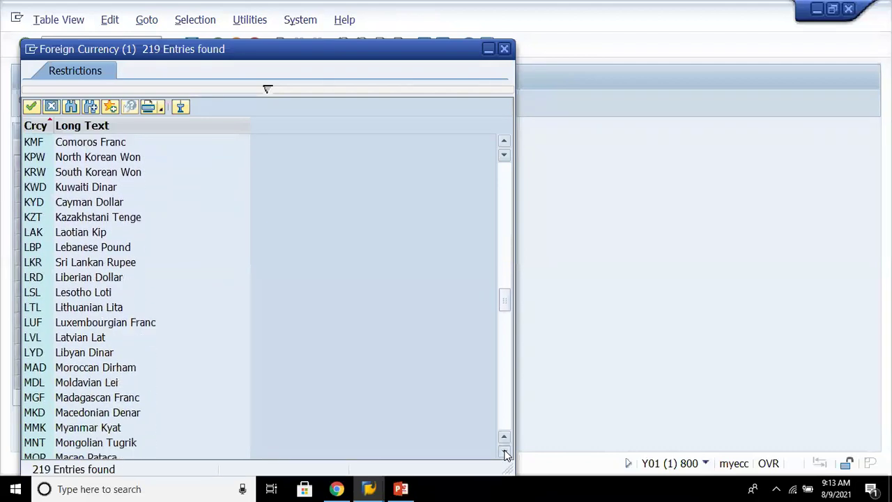
click(505, 453)
click(506, 453)
click(505, 453)
click(505, 453)
click(505, 453)
click(505, 453)
click(505, 453)
click(505, 453)
click(506, 454)
click(506, 454)
click(505, 453)
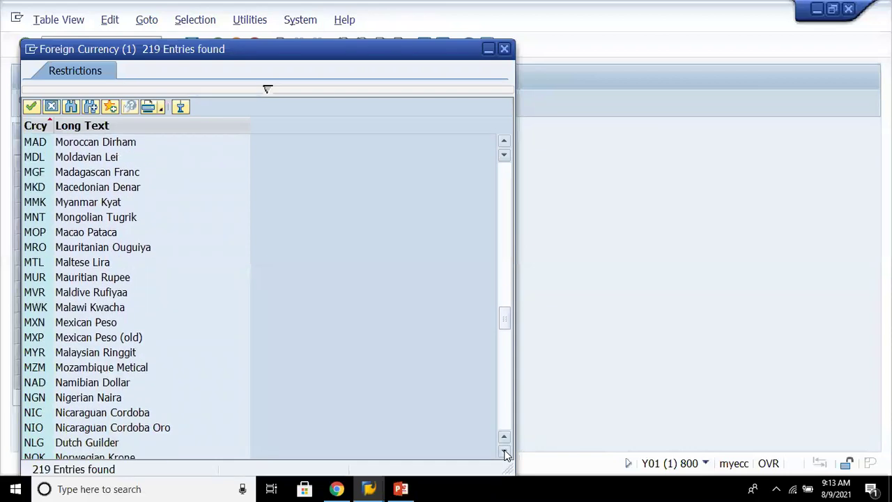
click(505, 453)
click(506, 453)
click(505, 454)
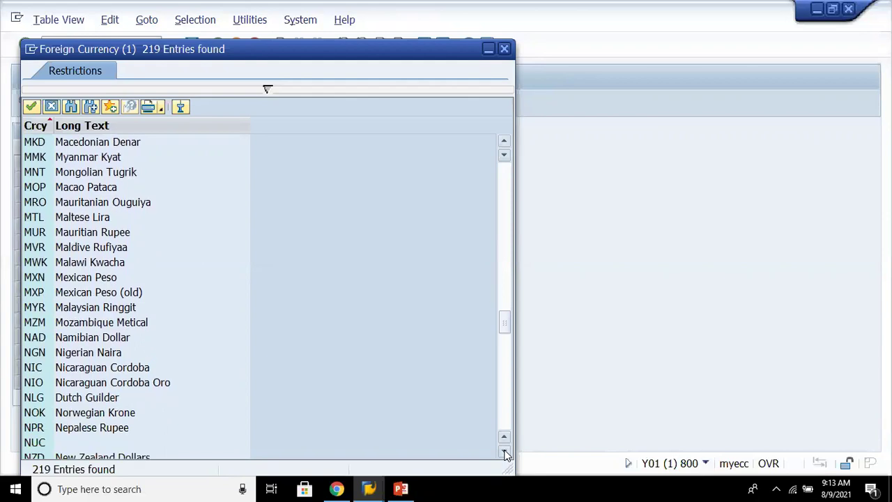
click(506, 453)
click(506, 453)
click(506, 453)
click(505, 453)
click(505, 453)
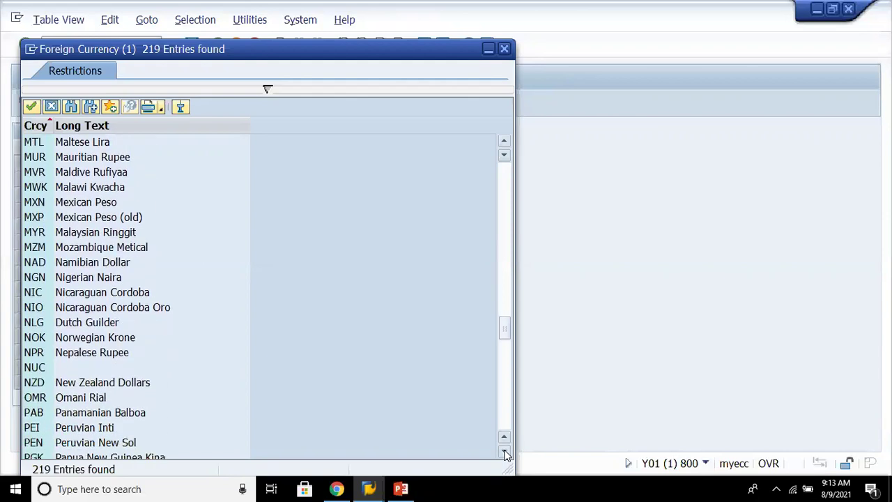
click(505, 453)
click(506, 453)
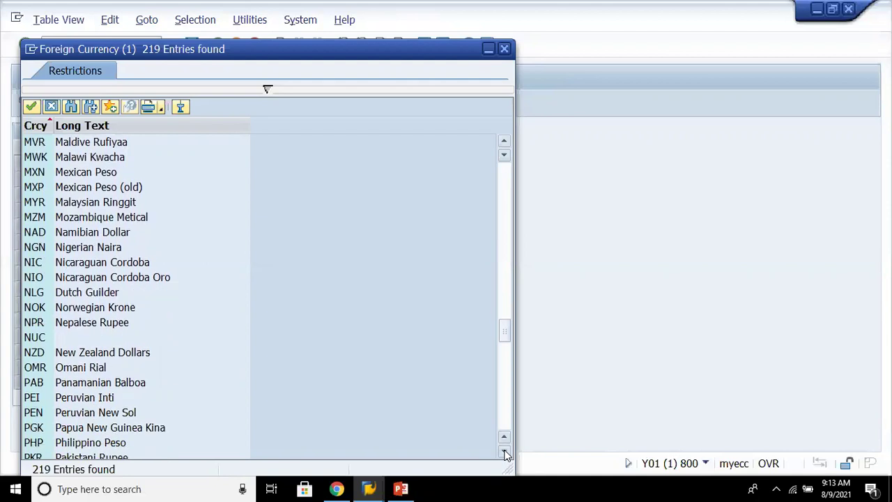
click(505, 453)
click(505, 453)
click(506, 453)
click(506, 453)
click(505, 453)
click(505, 454)
click(506, 453)
click(506, 453)
click(505, 453)
click(505, 453)
click(505, 453)
click(506, 453)
click(506, 453)
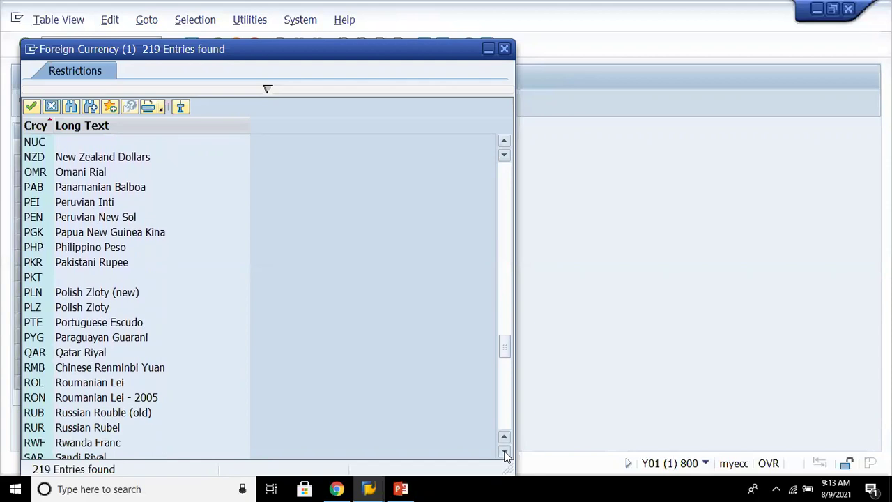
click(505, 453)
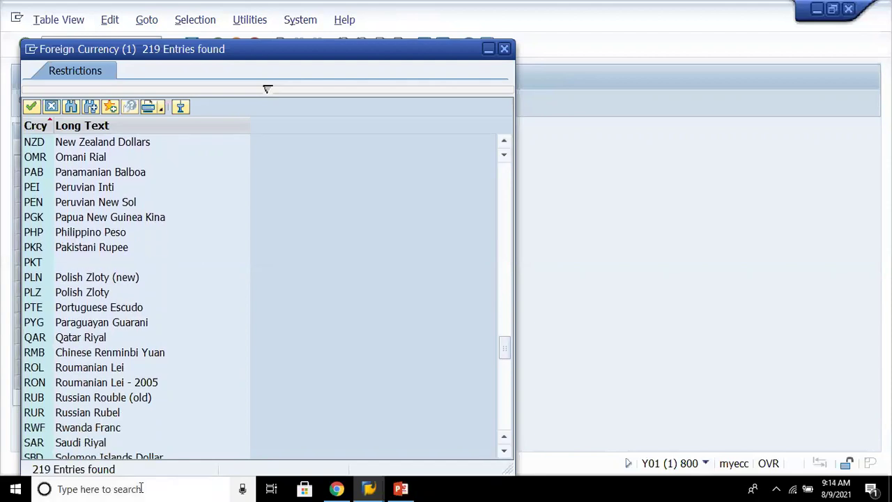
click(87, 448)
double_click(89, 449)
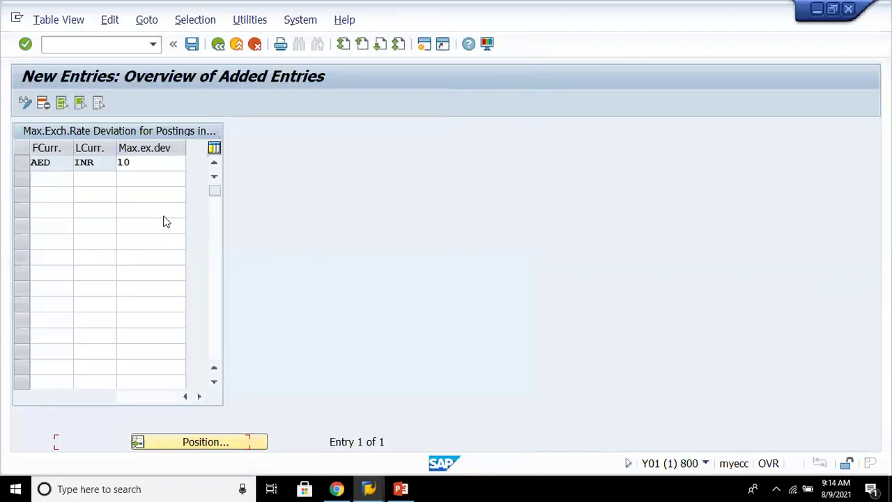
Complete the SAR entry with local currency INR and maximum deviation 10, and save both entries under the Brand New company customizing request
click(88, 178)
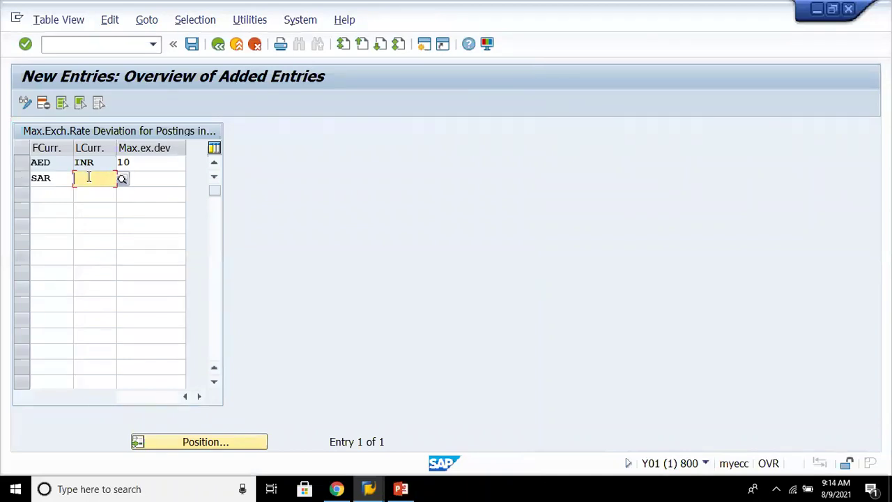
text(INR)
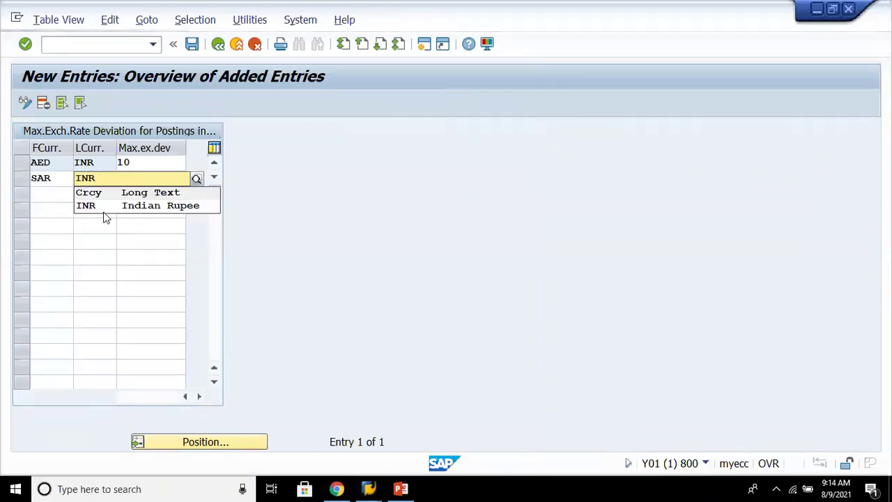
click(112, 208)
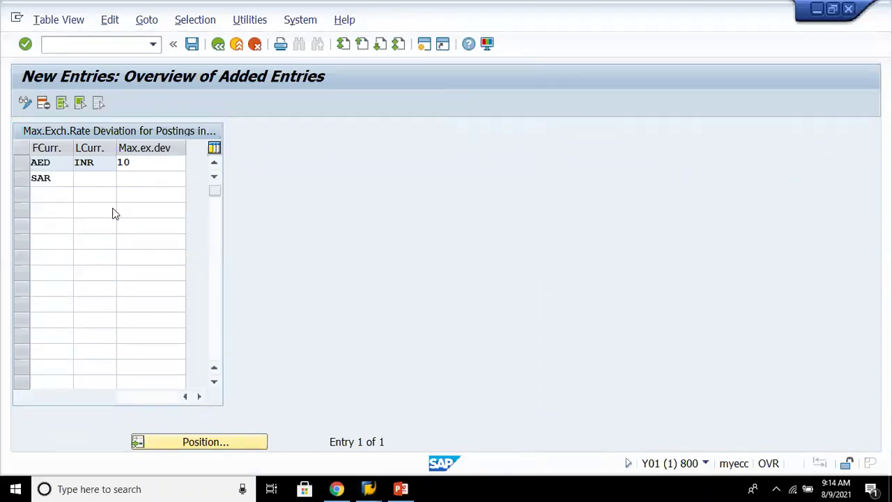
click(150, 177)
text(10)
key(Return)
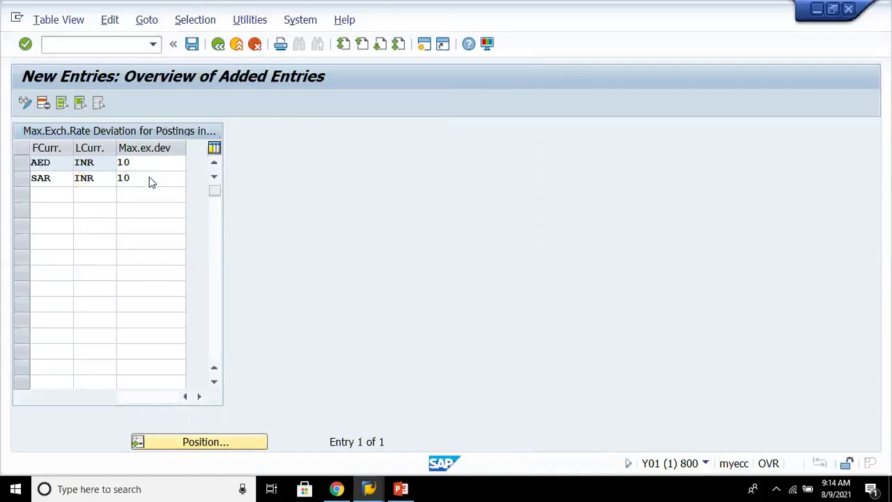
click(192, 44)
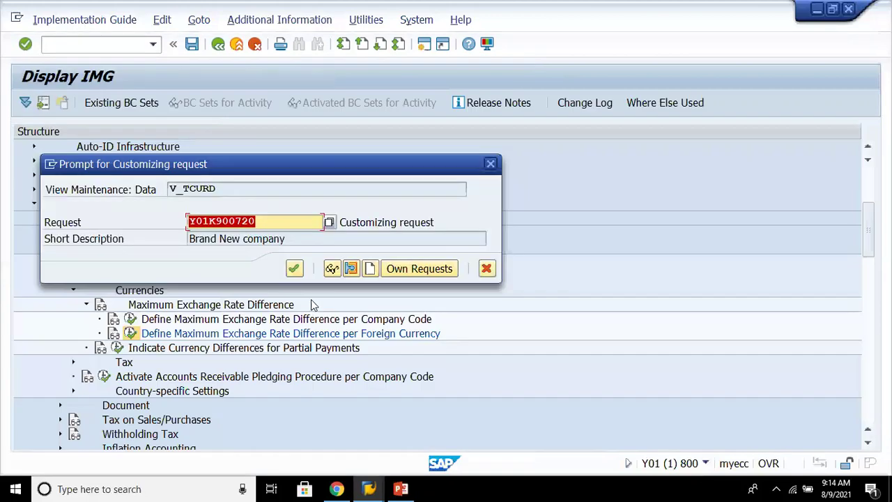
click(295, 268)
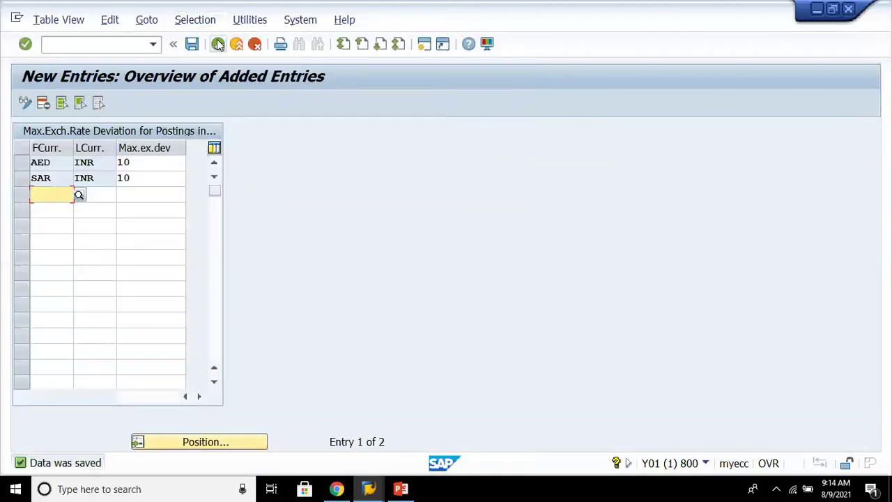
Leave the foreign currency deviation table for the IMG structure and collapse the Maximum Exchange Rate Difference and Currencies nodes
key(F3)
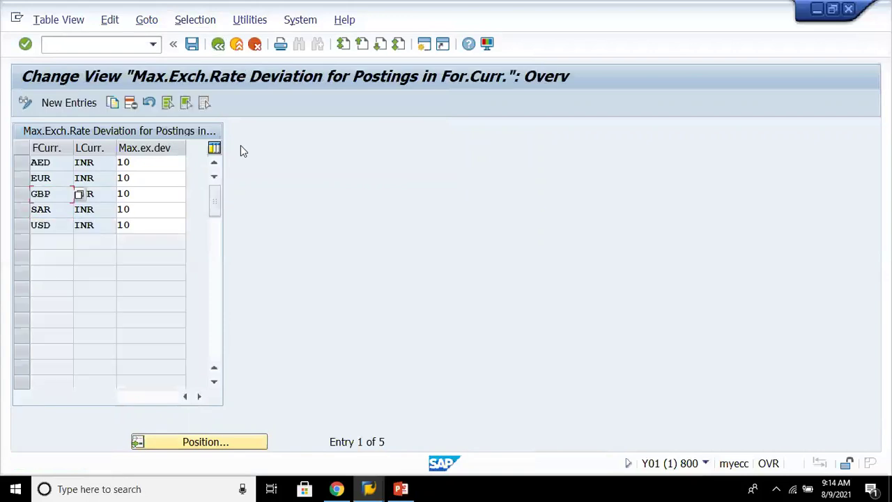
click(217, 43)
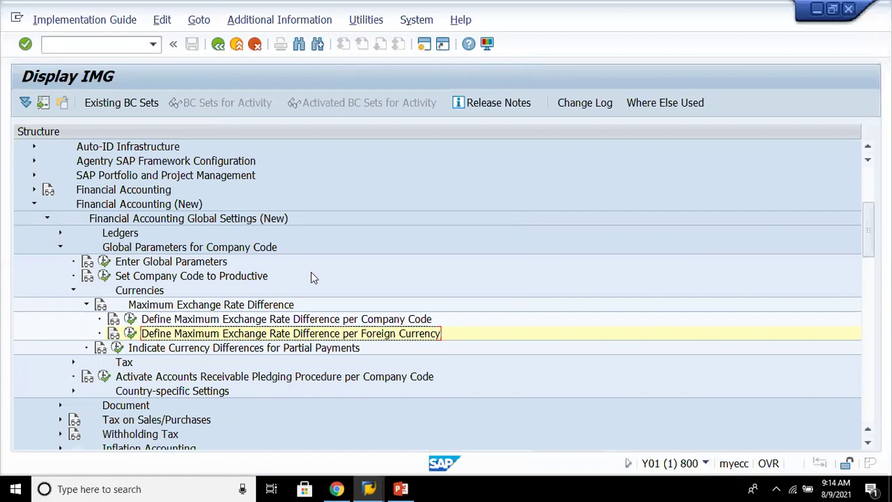
key(Up)
key(Up)
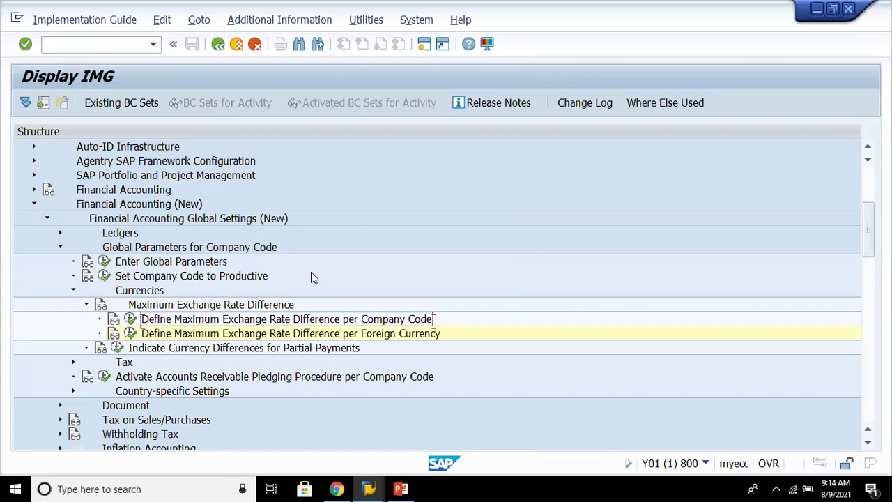
key(Left)
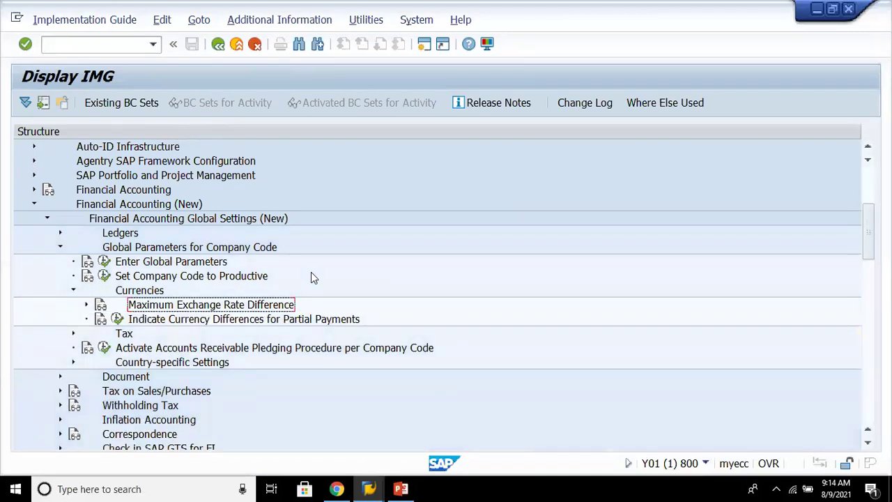
key(Down)
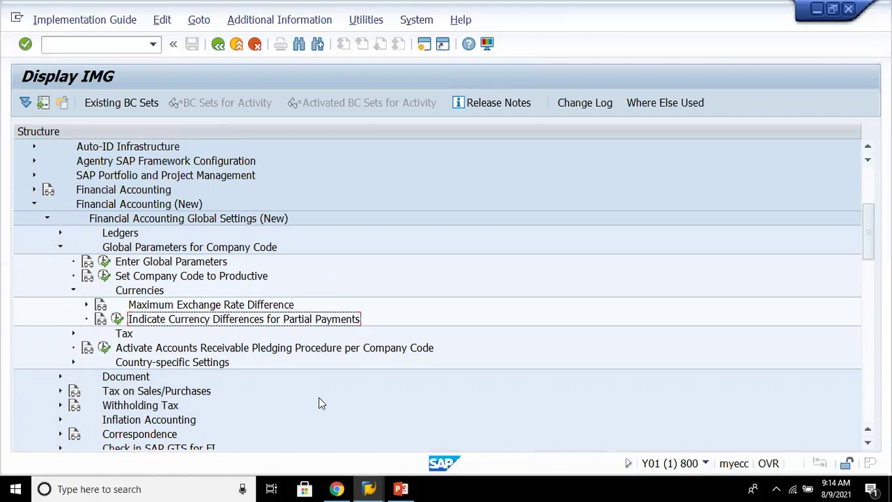
key(Left)
key(Left)
Look through the Tax and Country-specific Settings nodes under Global Parameters for Company Code
key(Down)
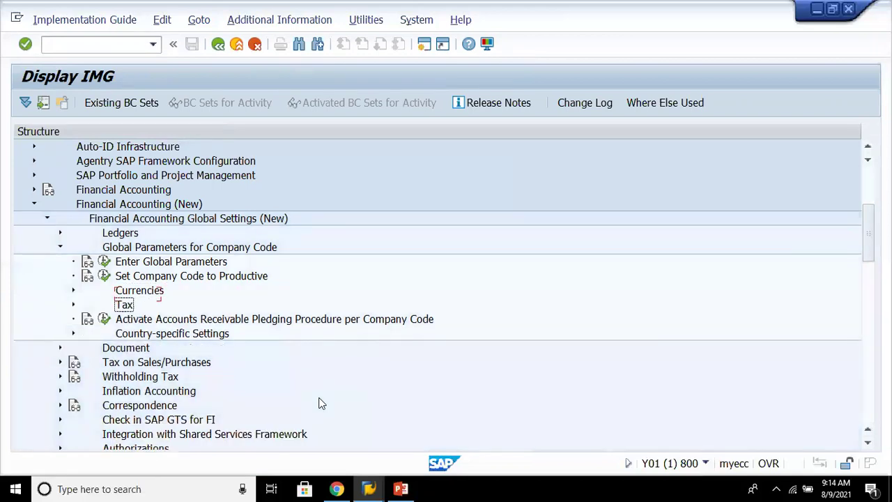
key(Right)
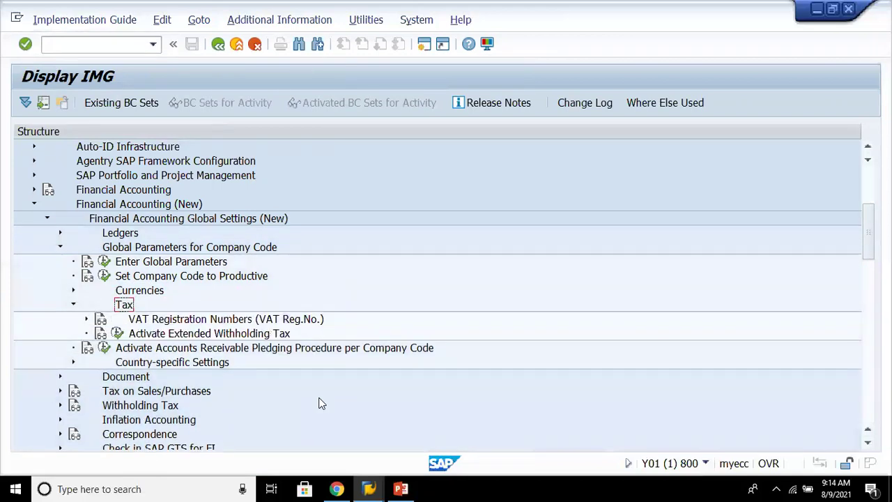
key(Left)
key(Up)
key(Up)
key(Up)
key(Down)
key(Down)
key(Down)
key(Down)
key(Down)
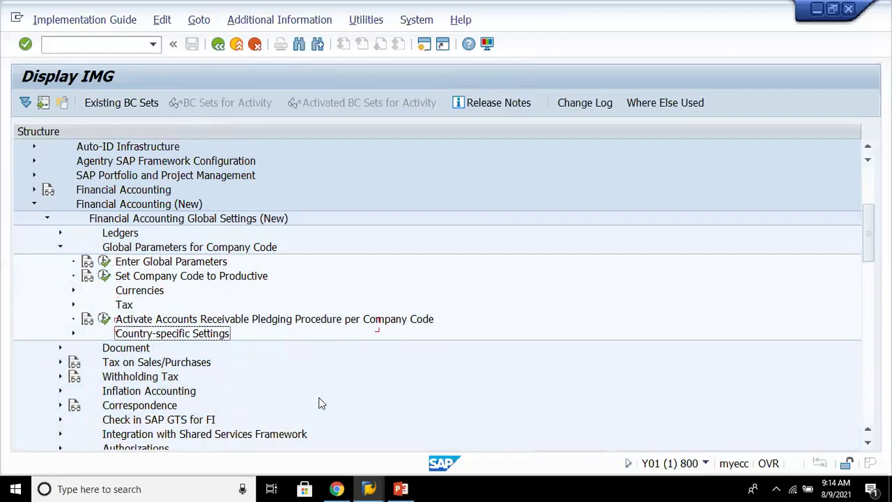
key(Right)
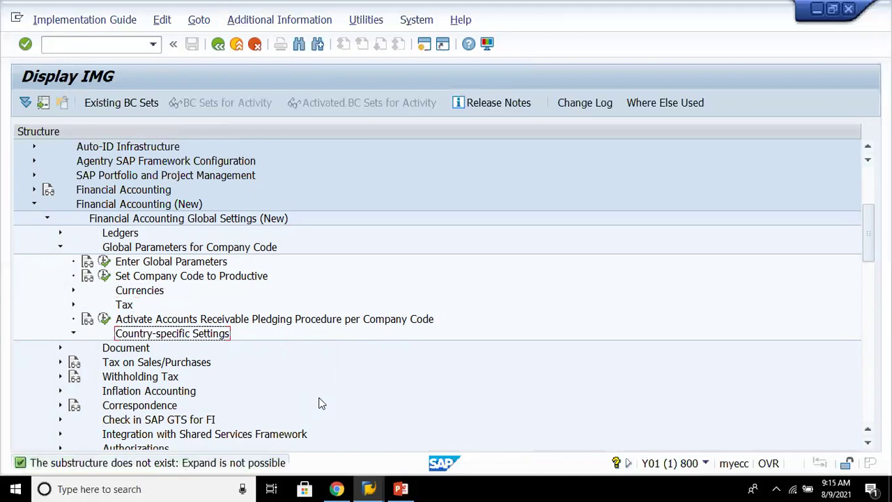
key(Up)
key(Up)
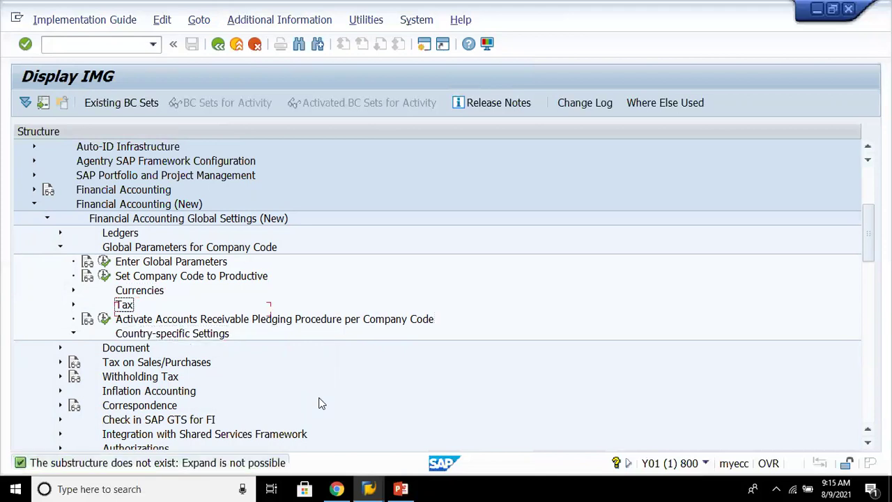
Collapse Global Parameters for Company Code and its parent node, Financial Accounting Global Settings (New)
key(Up)
key(Up)
key(Up)
key(Up)
key(Left)
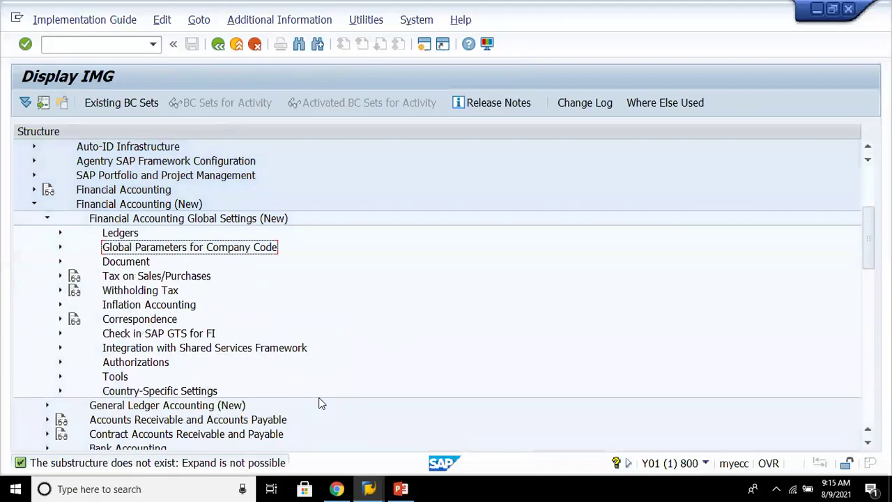
key(Up)
key(Up)
key(Left)
Expand General Ledger Accounting (New) through Master Data down to the activities under G/L Accounts
key(Down)
key(Right)
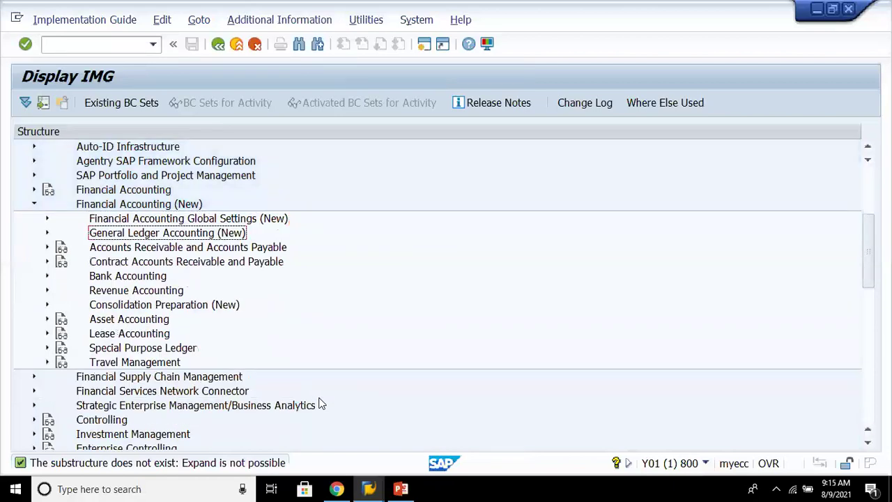
key(Down)
key(Right)
key(Down)
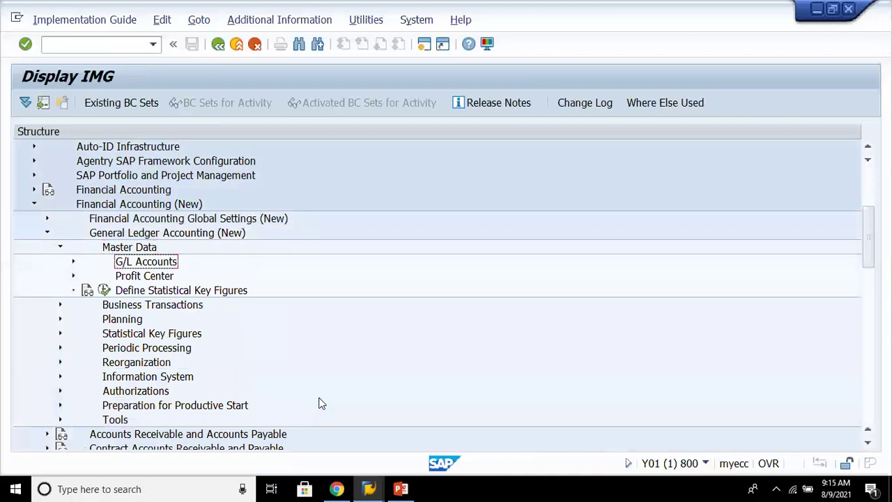
key(Right)
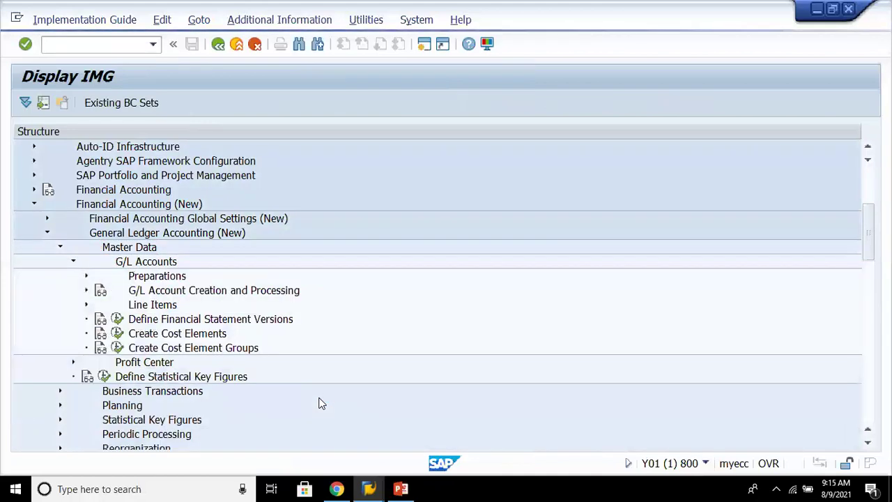